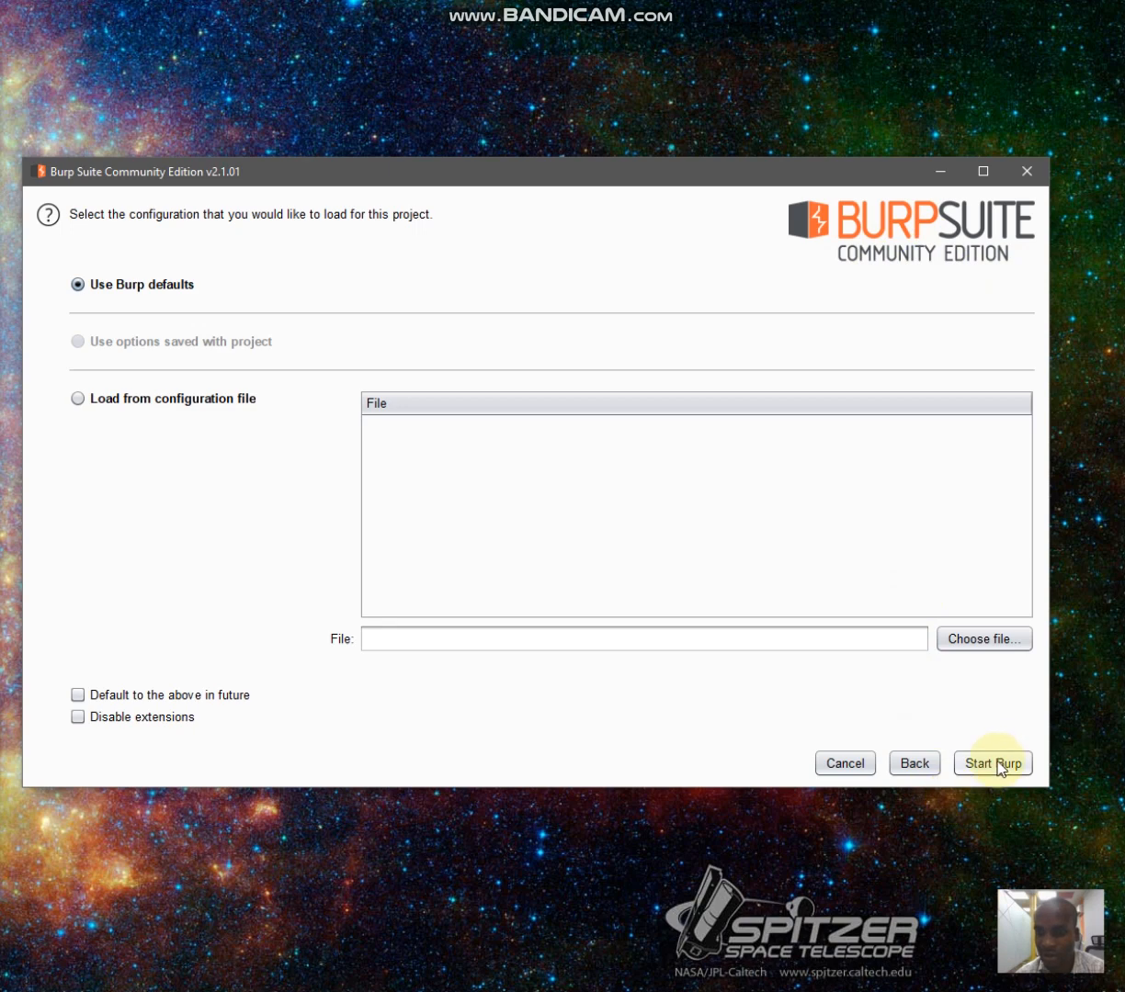
Start the temporary project with Burp defaults and move its window fully into view.
{"action": "left_click", "coordinate": [994, 764]}
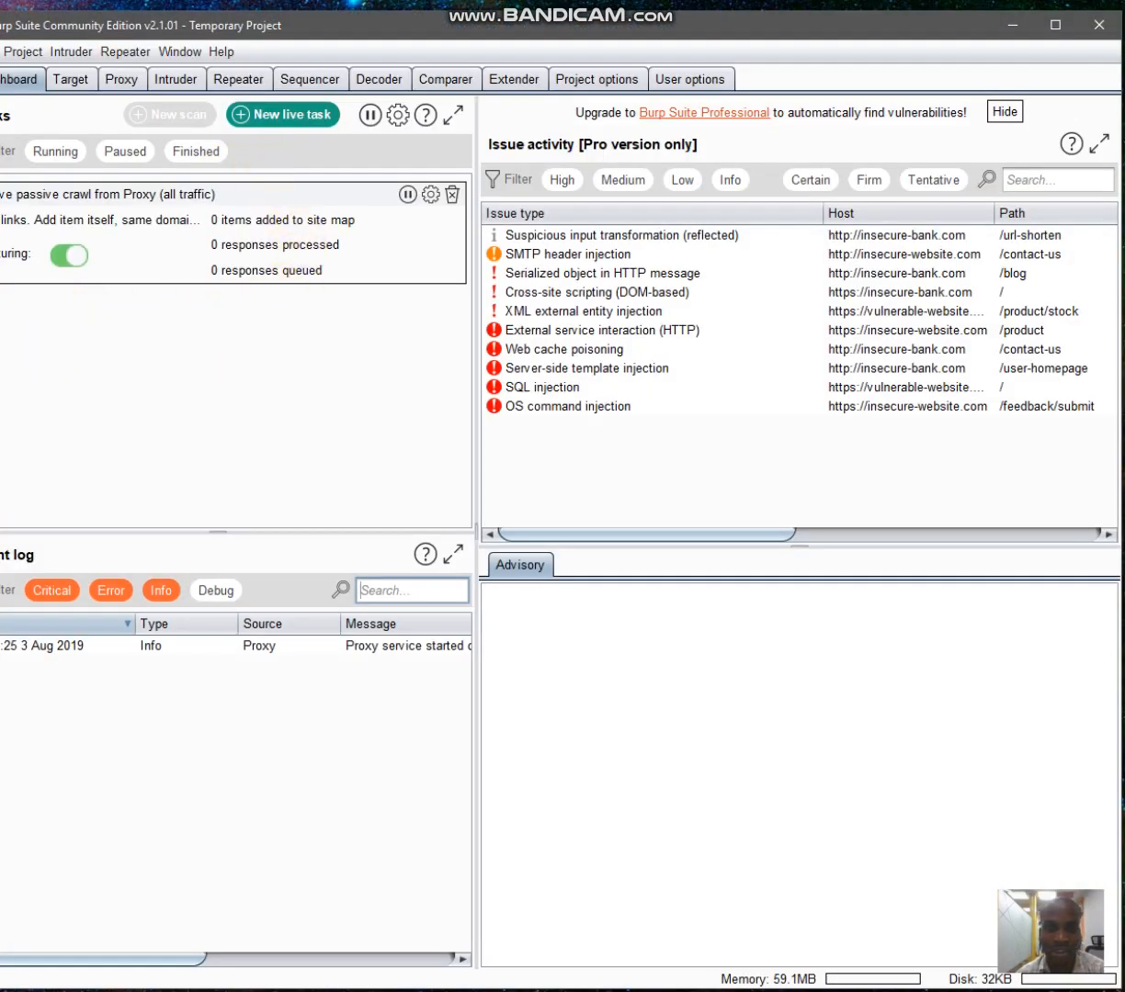
{"action": "left_click_drag", "start_coordinate": [0, 394], "coordinate": [31, 394]}
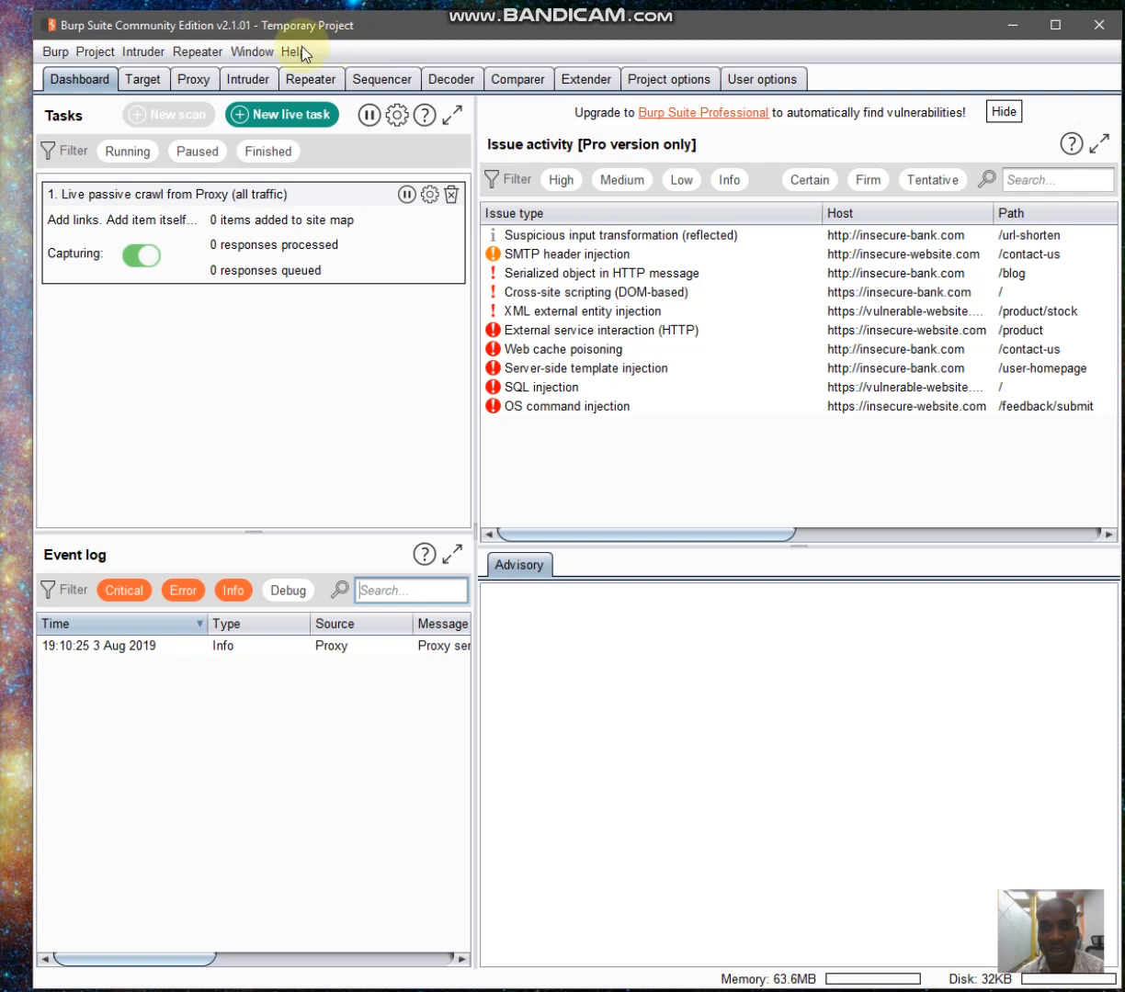
{"action": "left_click_drag", "start_coordinate": [410, 30], "coordinate": [395, 28]}
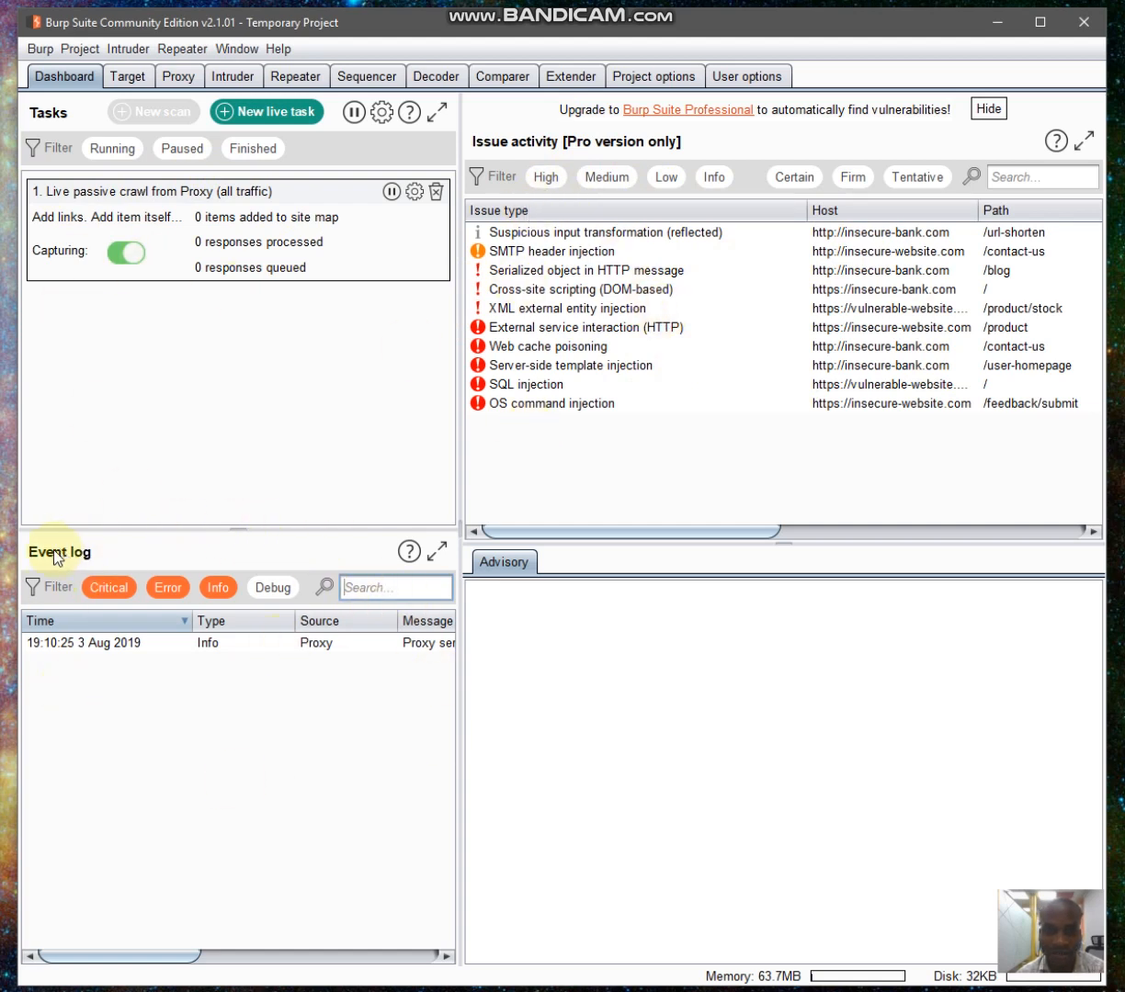
Set the event log filter to show Critical, Error, Info and Debug entries together.
{"action": "left_click", "coordinate": [103, 589]}
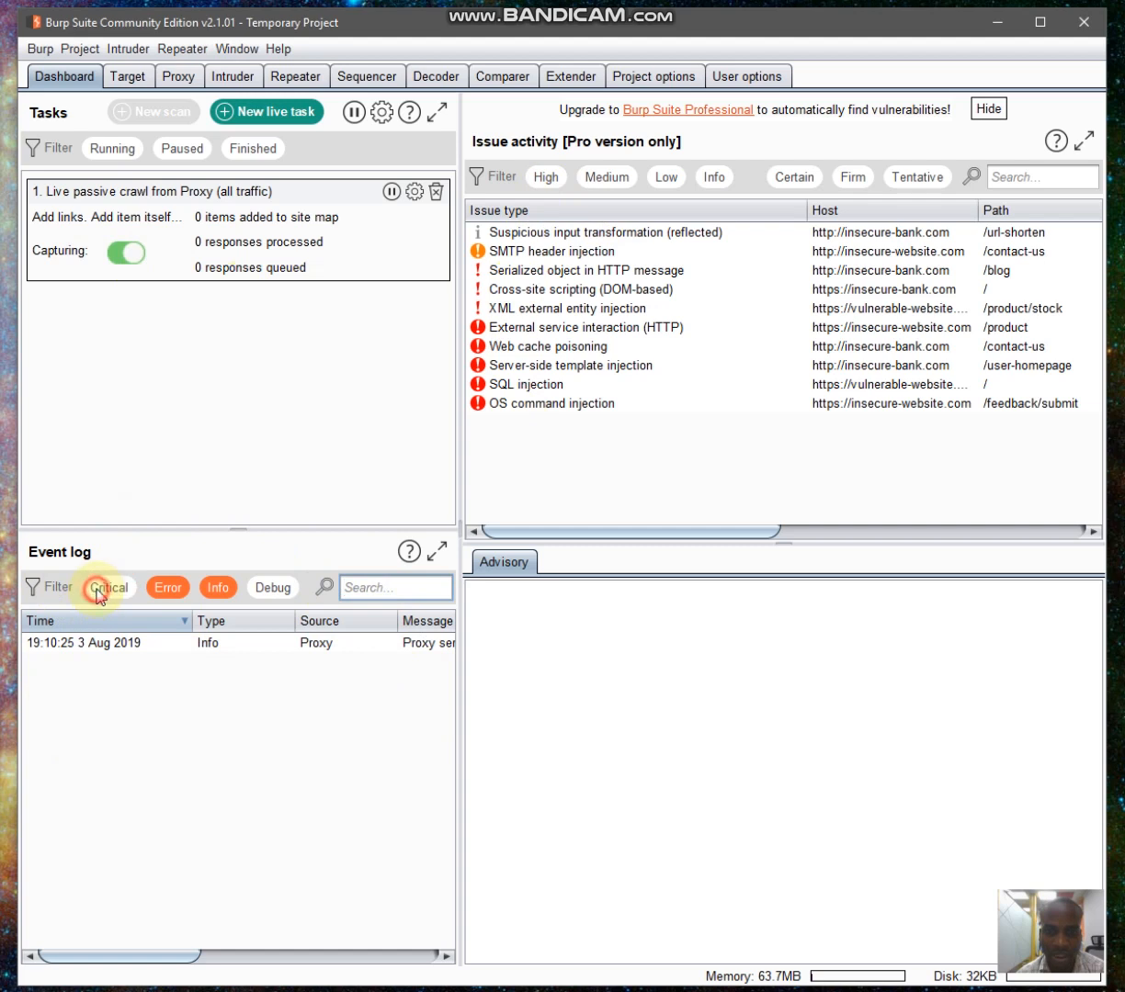
{"action": "left_click", "coordinate": [173, 593]}
{"action": "left_click", "coordinate": [268, 588]}
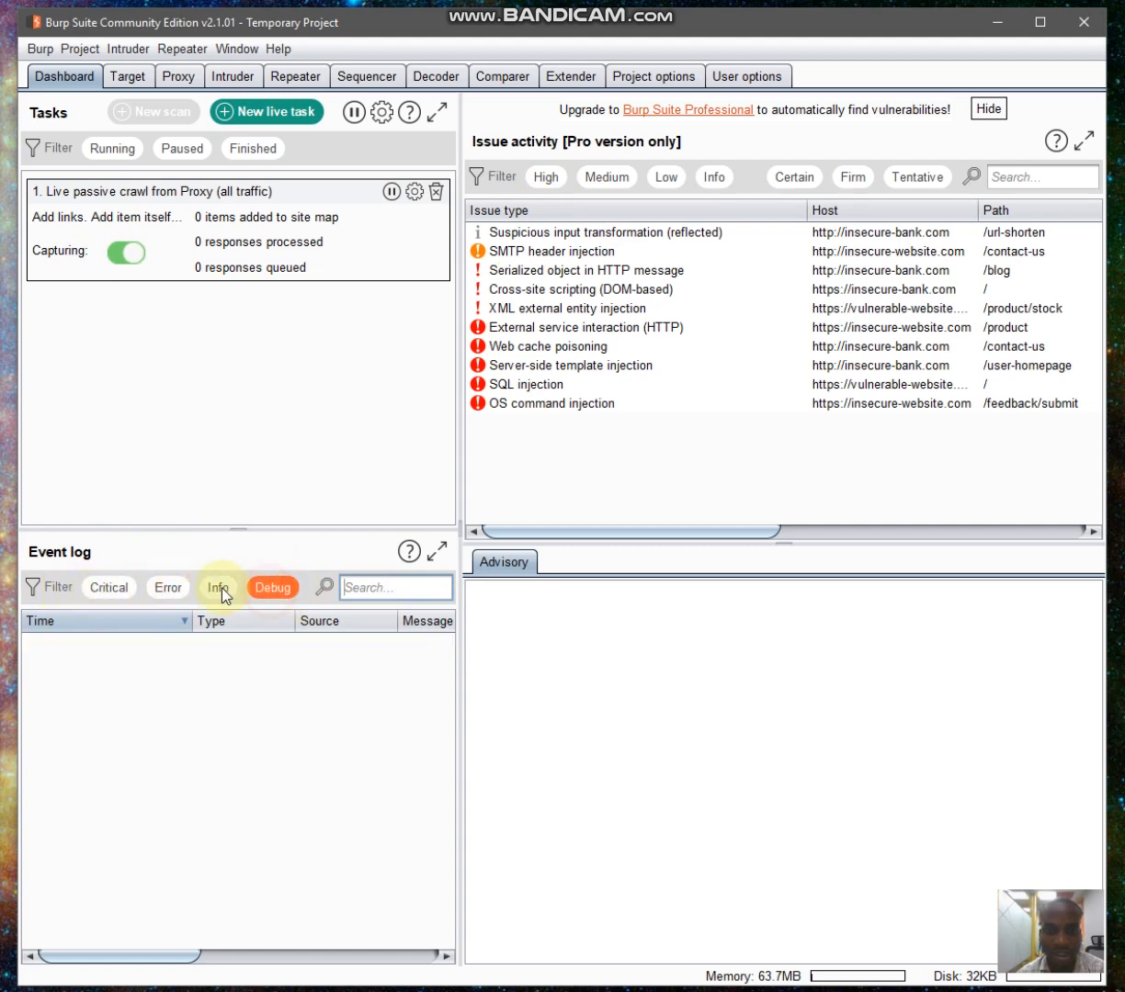
{"action": "left_click", "coordinate": [218, 588]}
{"action": "left_click", "coordinate": [164, 588]}
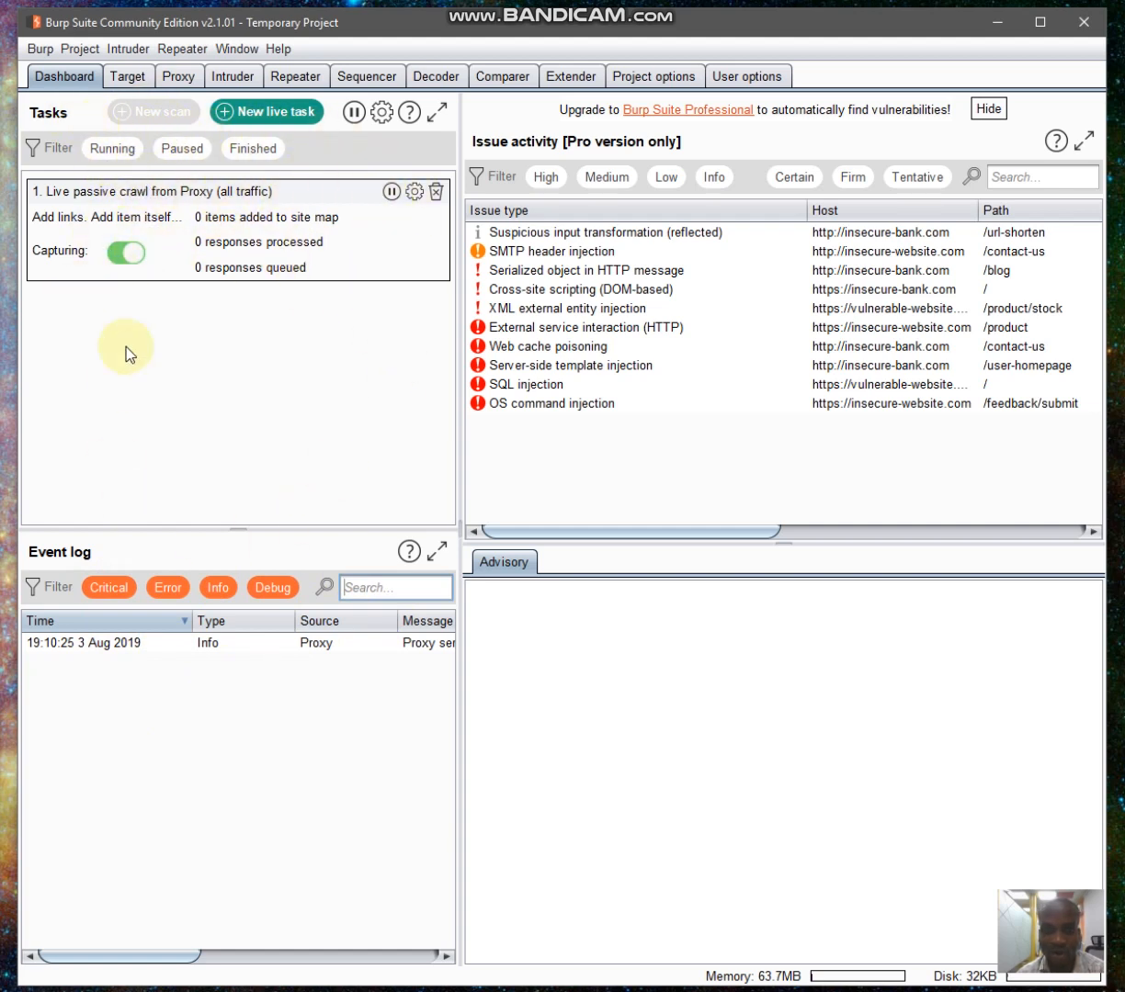
Filter the dashboard's task list to include Running, Paused and Finished tasks.
{"action": "left_click", "coordinate": [121, 156]}
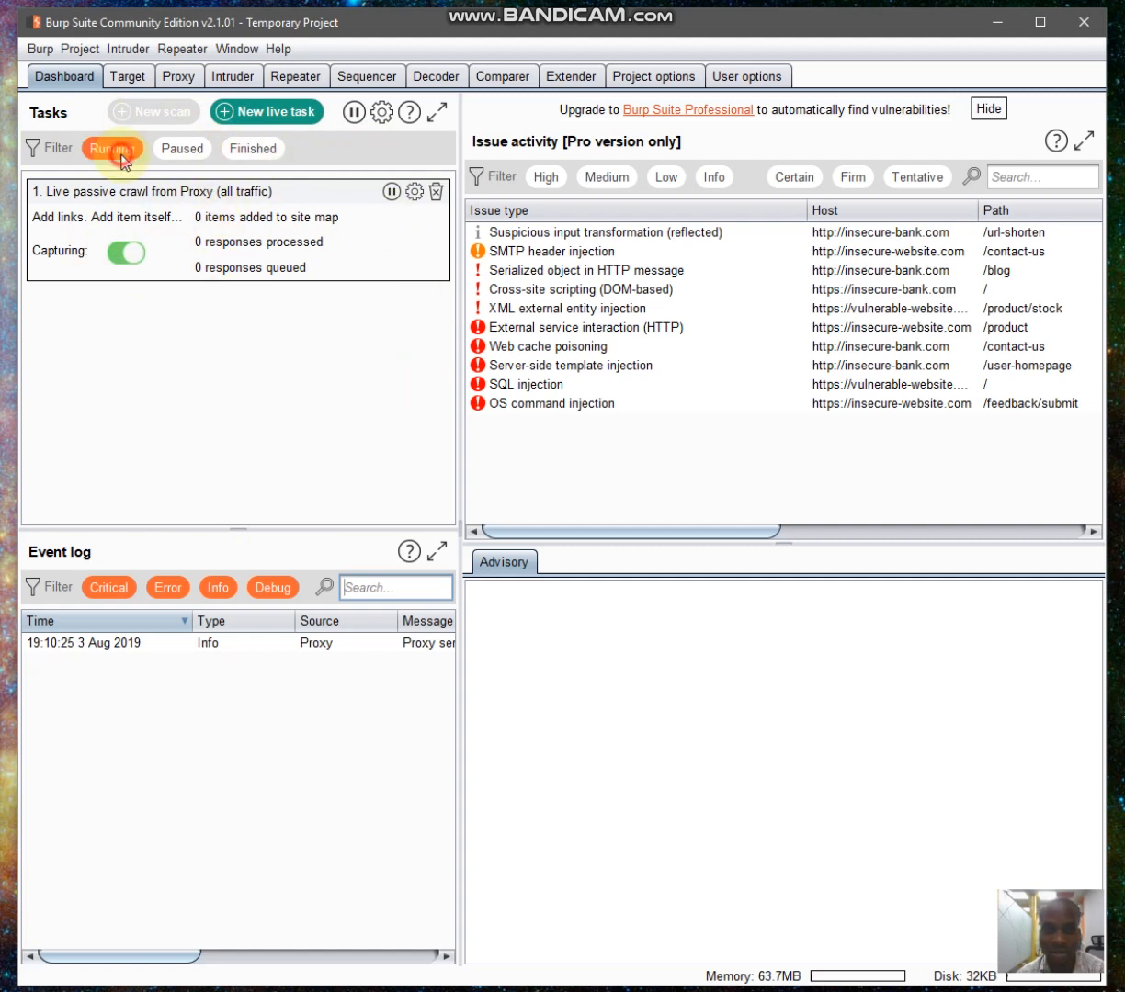
{"action": "left_click", "coordinate": [179, 149]}
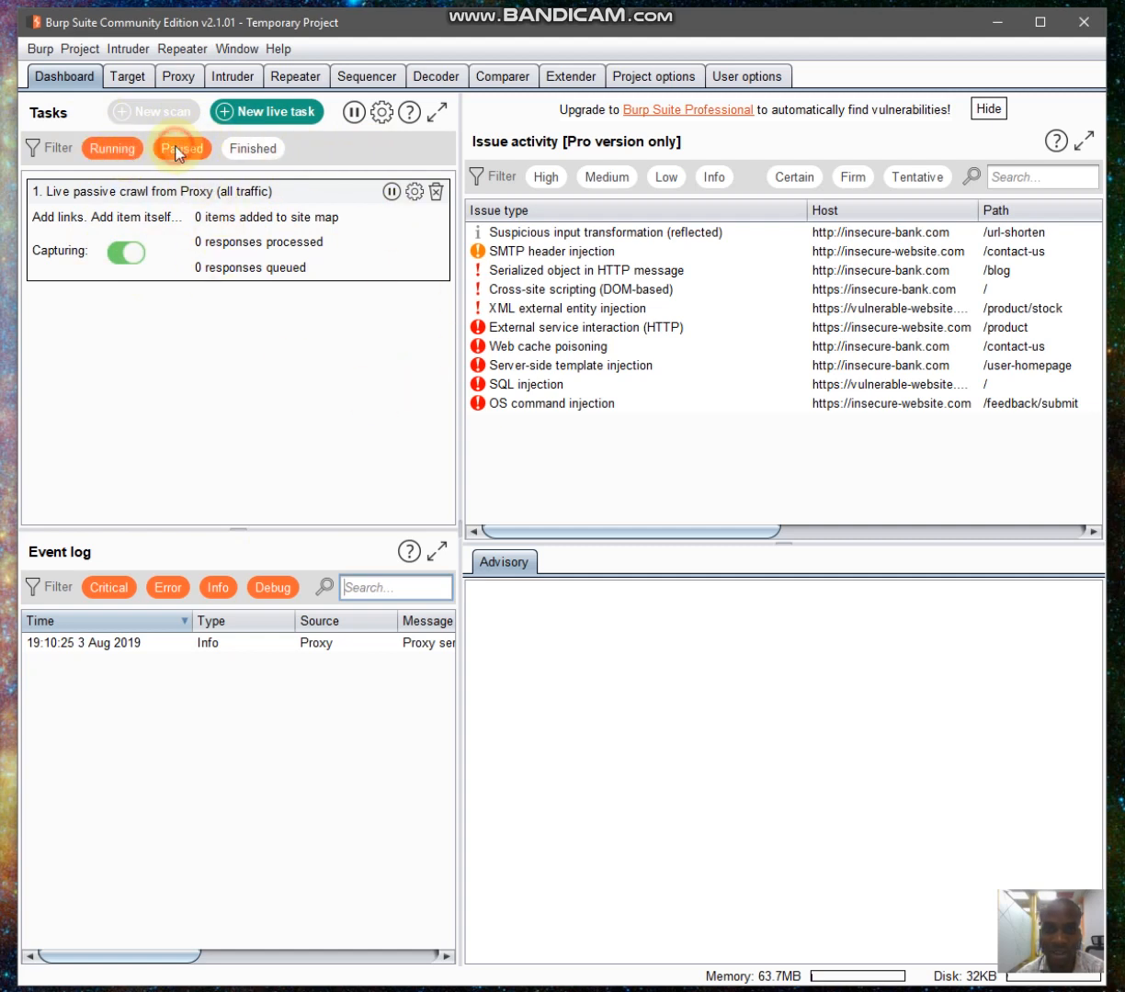
{"action": "left_click", "coordinate": [249, 148]}
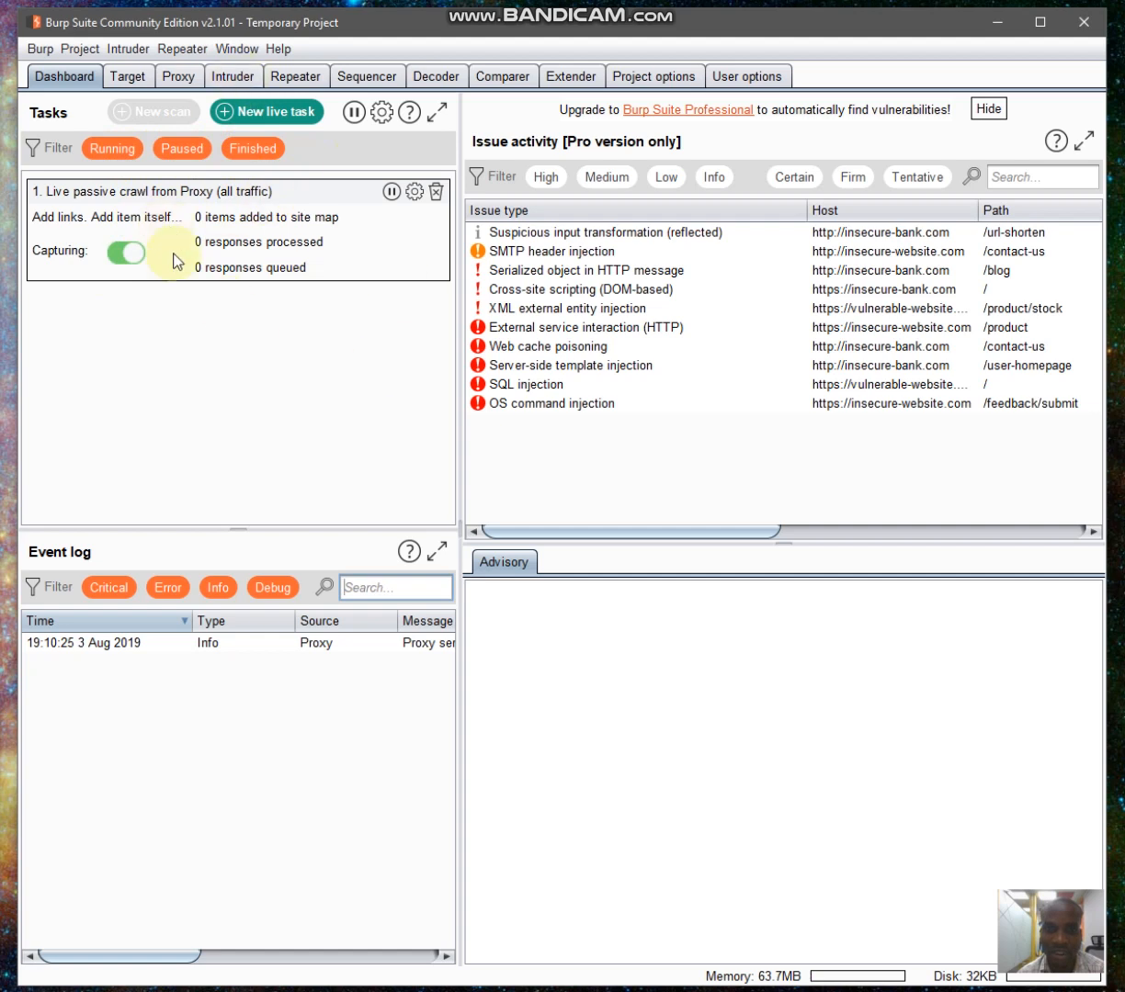
Begin a new live passive crawl task and try the Proxy, Repeater and Intruder tools scopes before clearing them.
{"action": "left_click", "coordinate": [265, 119]}
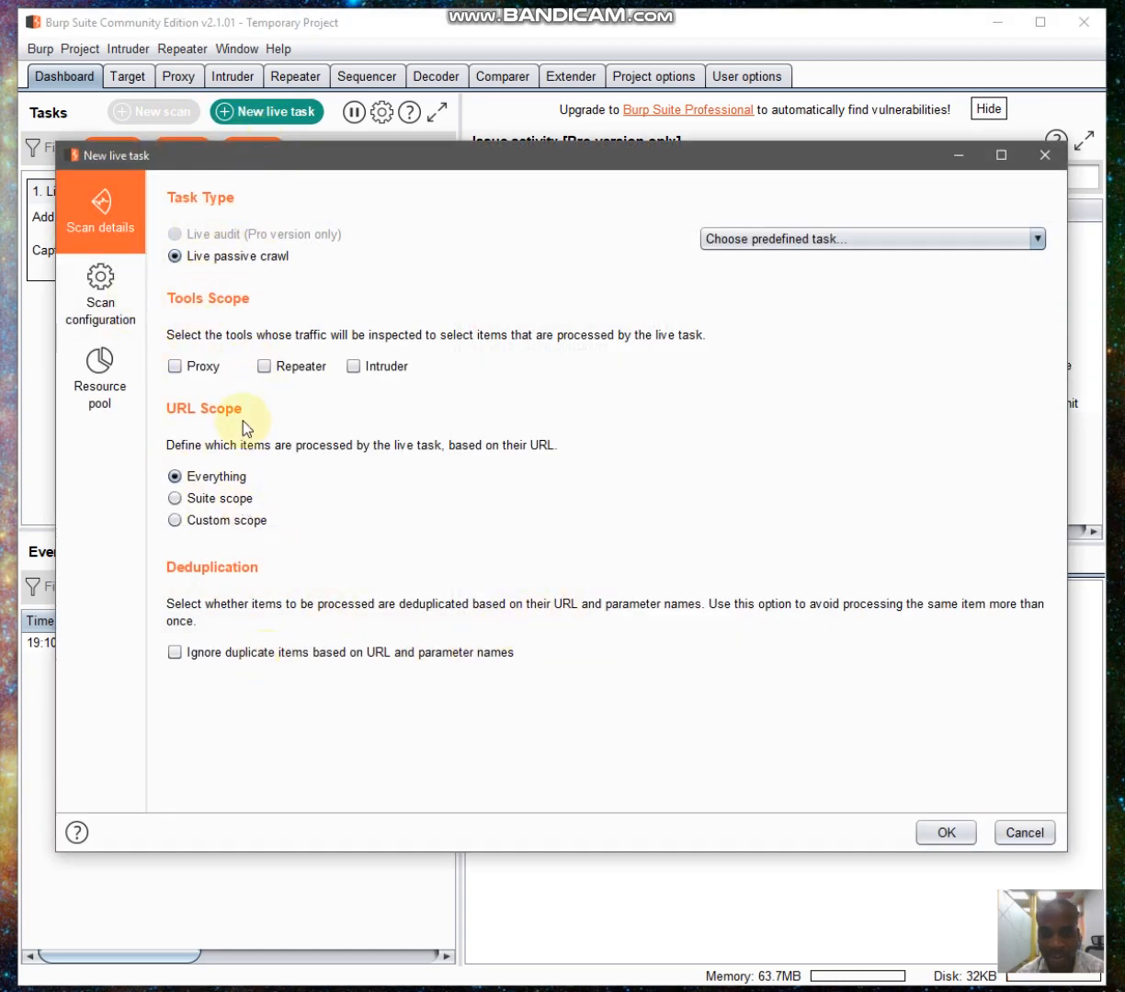
{"action": "left_click", "coordinate": [177, 367]}
{"action": "left_click", "coordinate": [264, 368]}
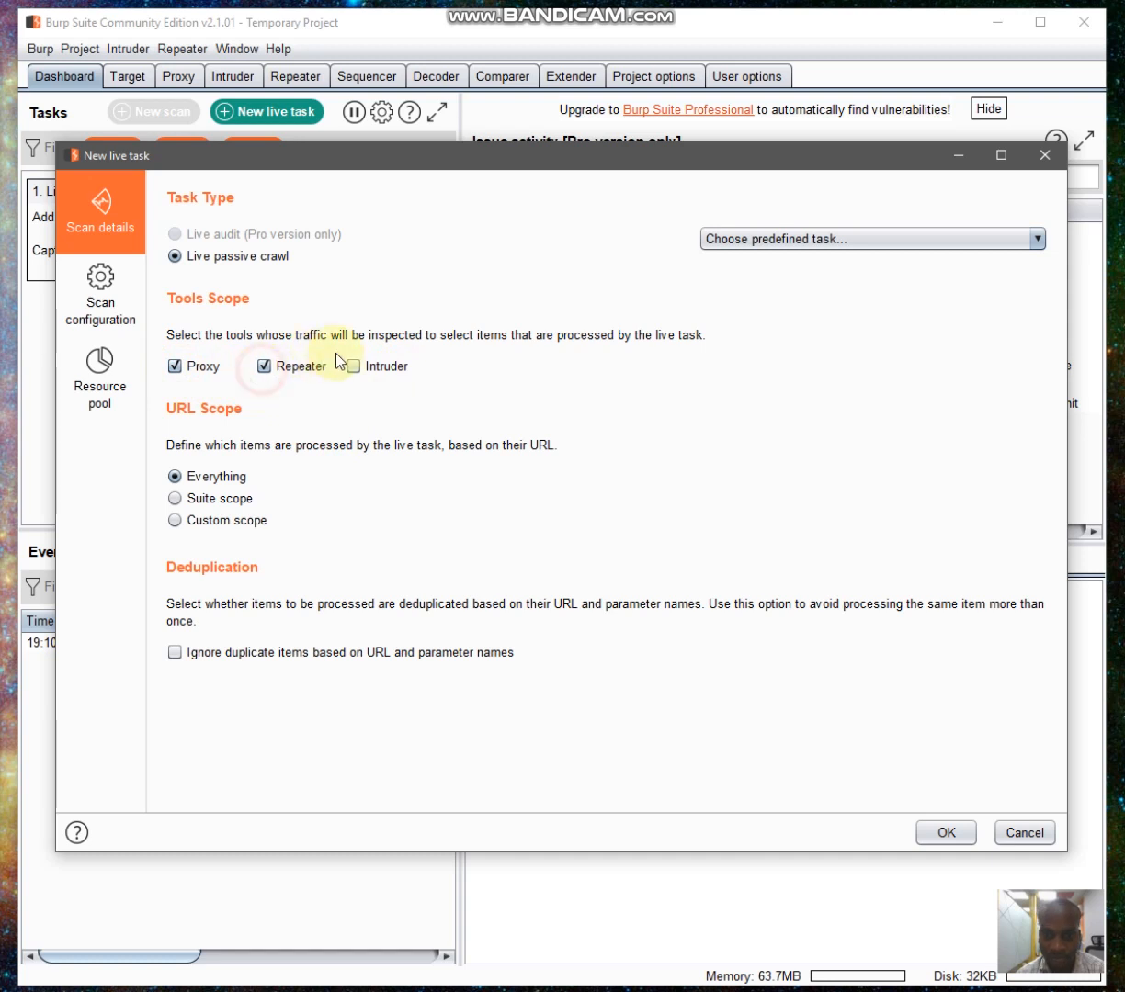
{"action": "left_click", "coordinate": [353, 368]}
{"action": "left_click", "coordinate": [265, 367]}
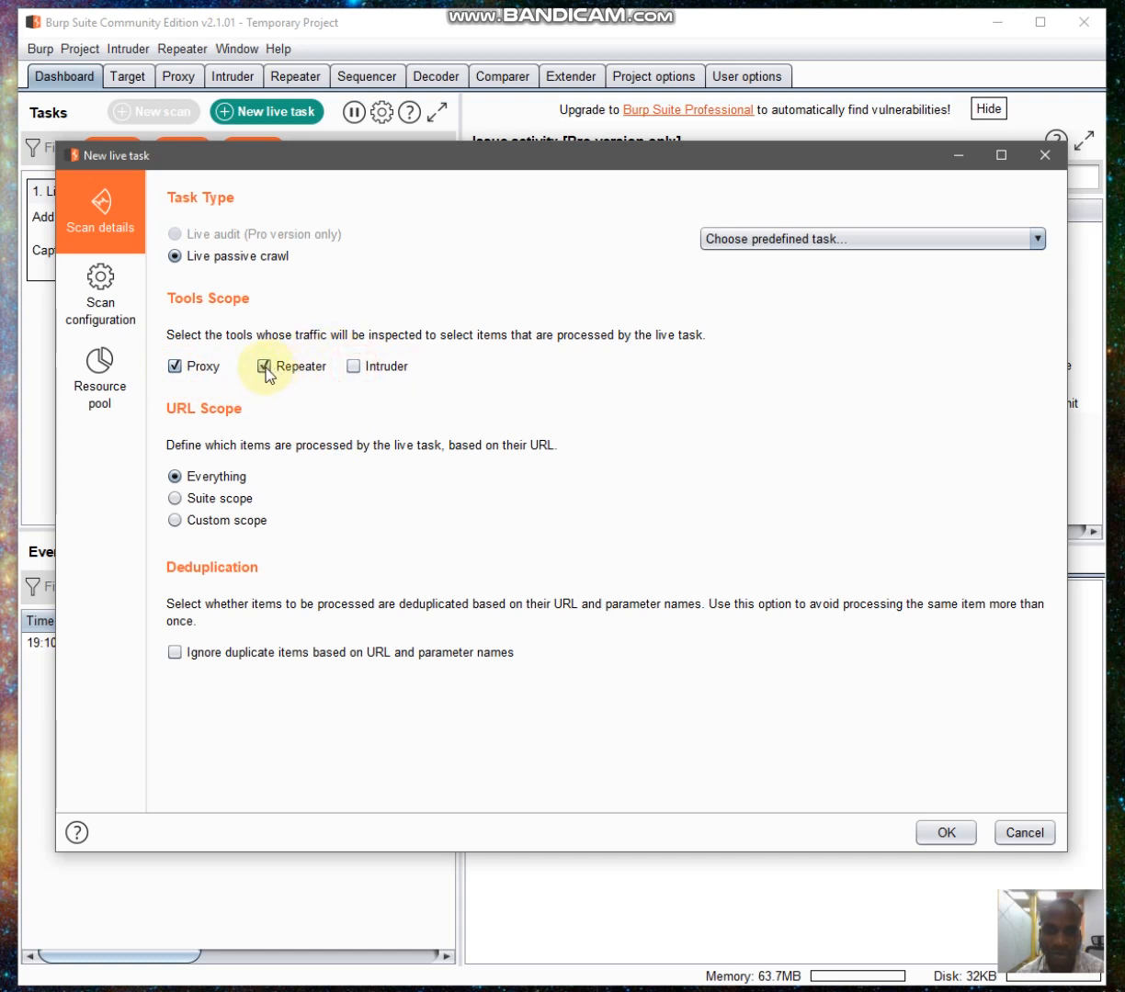
{"action": "left_click", "coordinate": [174, 367]}
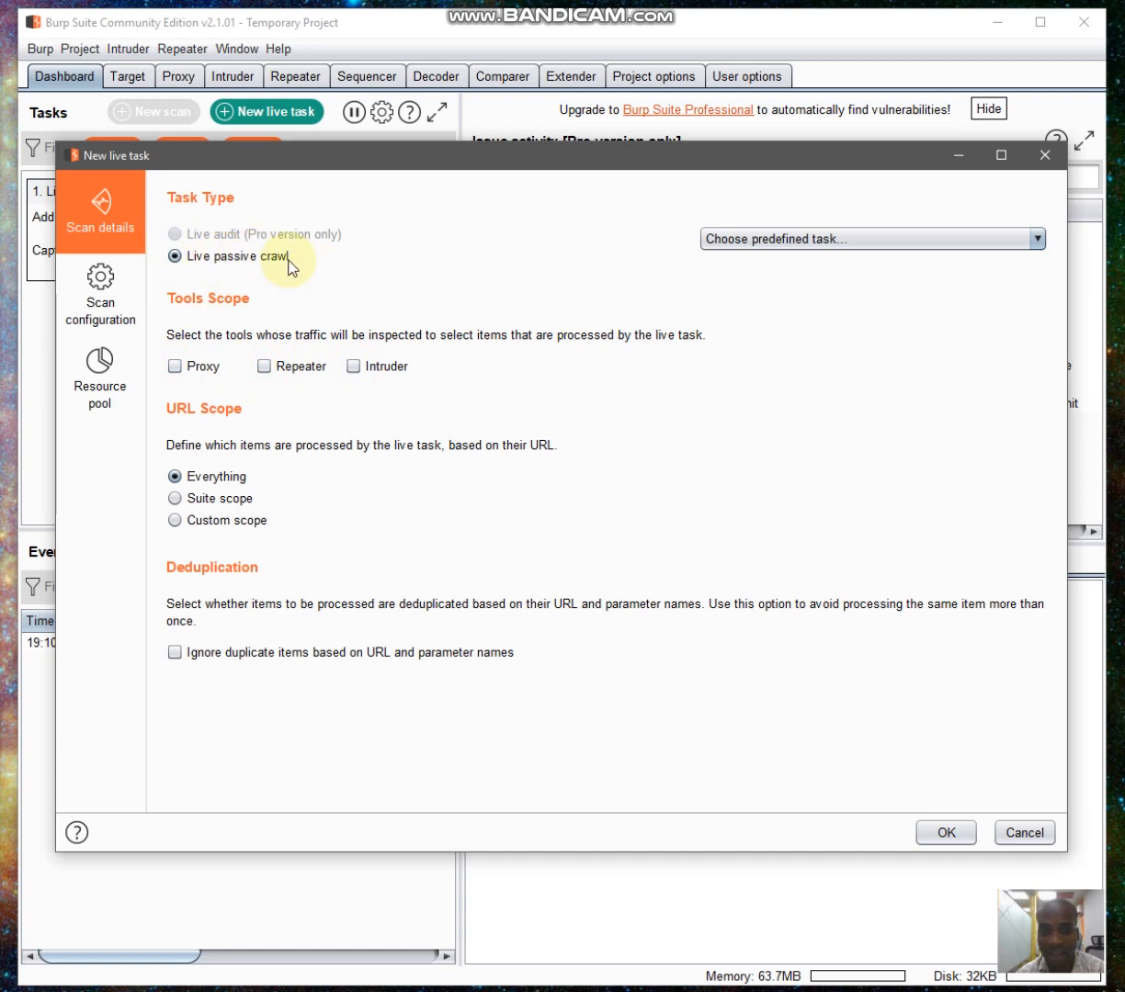
Review the live task's predefined tasks and try ignoring duplicate items based on URL and parameter names.
{"action": "left_click", "coordinate": [715, 238]}
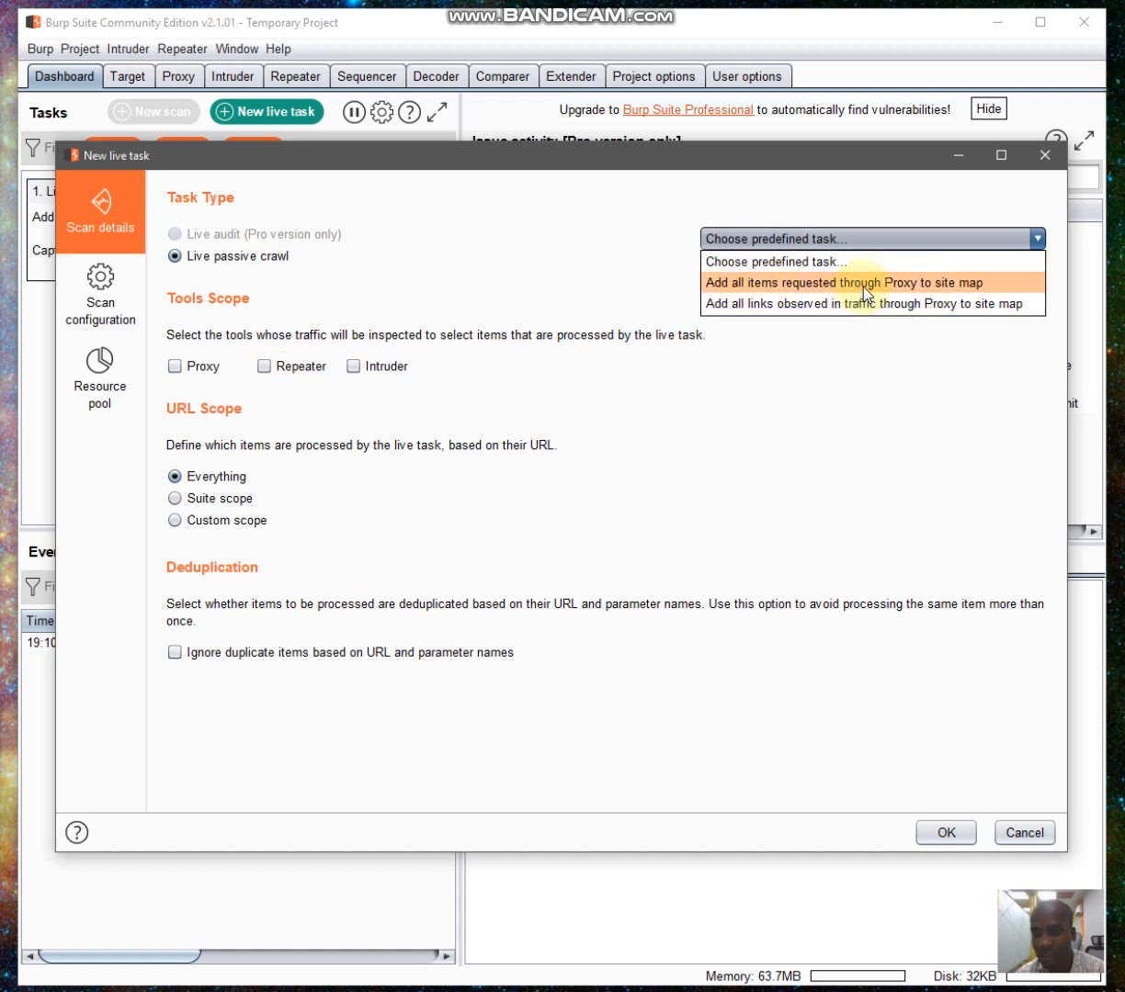
{"action": "left_click", "coordinate": [990, 241]}
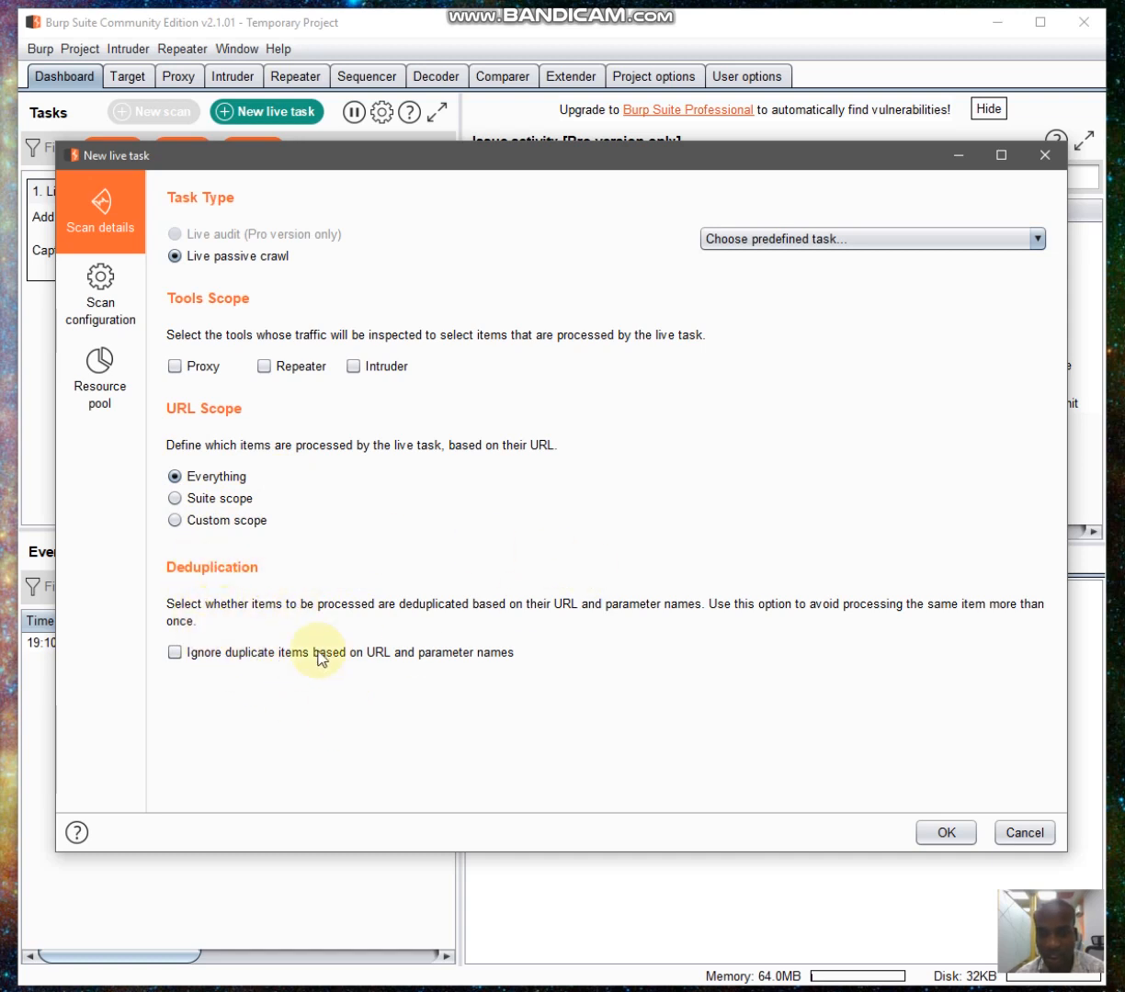
{"action": "left_click", "coordinate": [176, 652]}
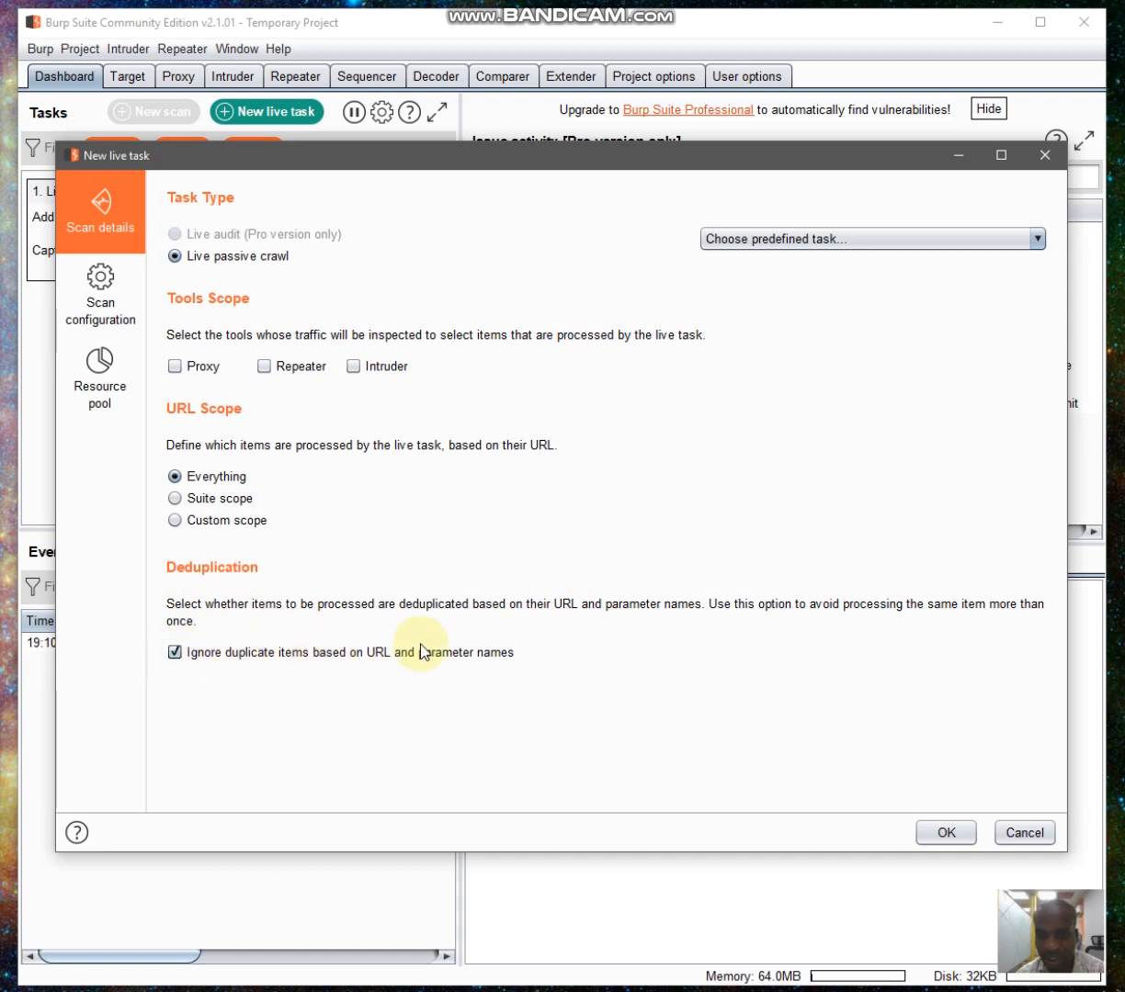
{"action": "left_click", "coordinate": [173, 653]}
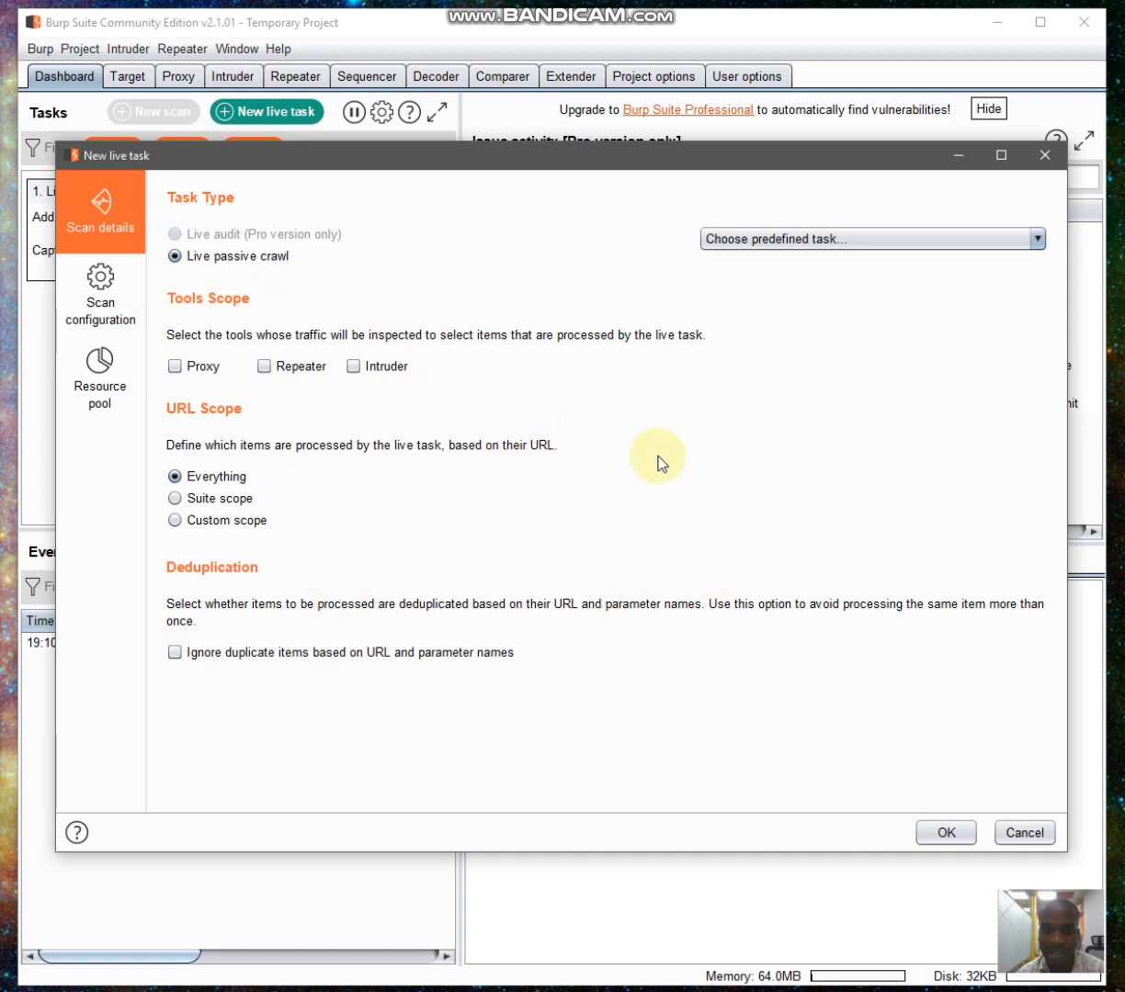
Create a scan configuration for the live task, trying Form submissions and Everything, and save it with both options off.
{"action": "left_click", "coordinate": [102, 276]}
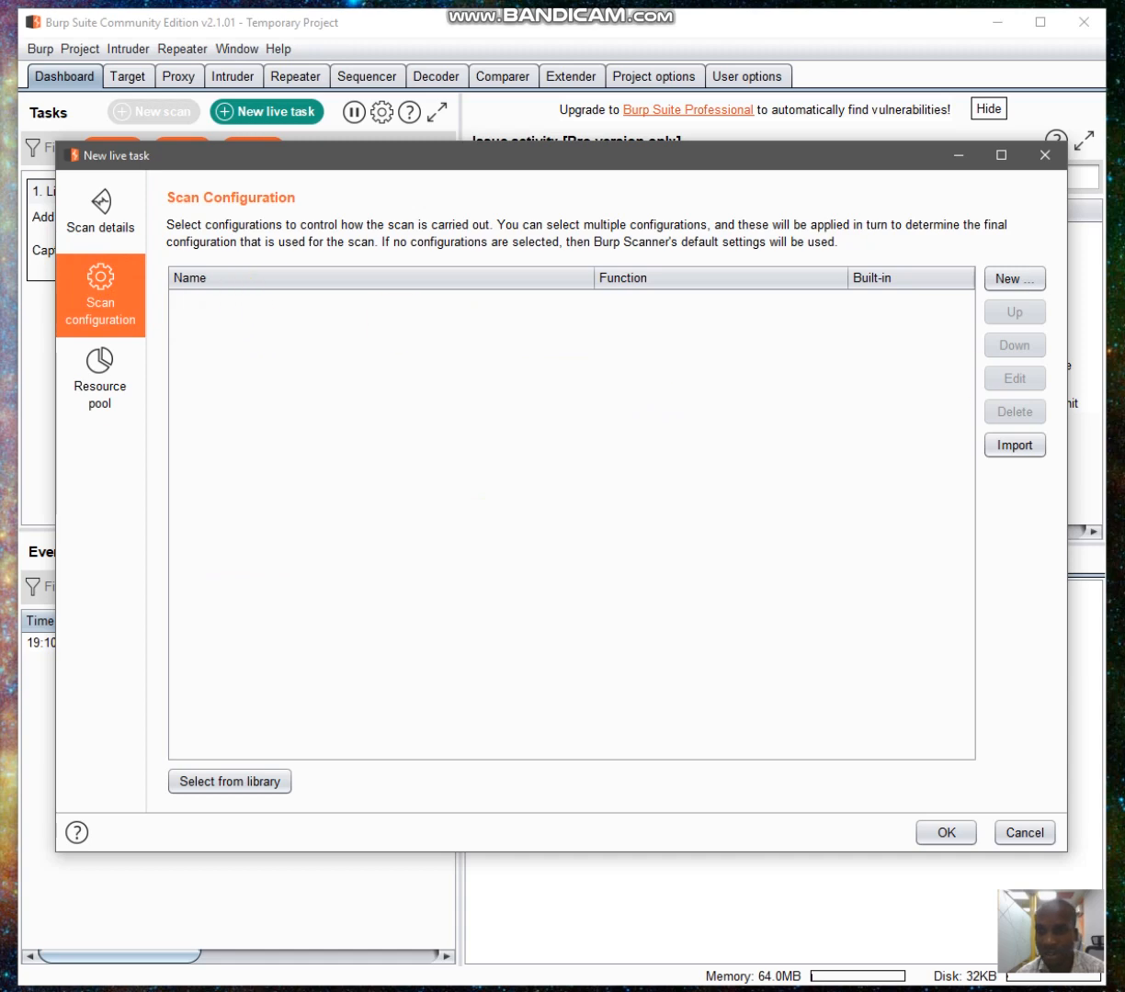
{"action": "left_click", "coordinate": [1011, 279]}
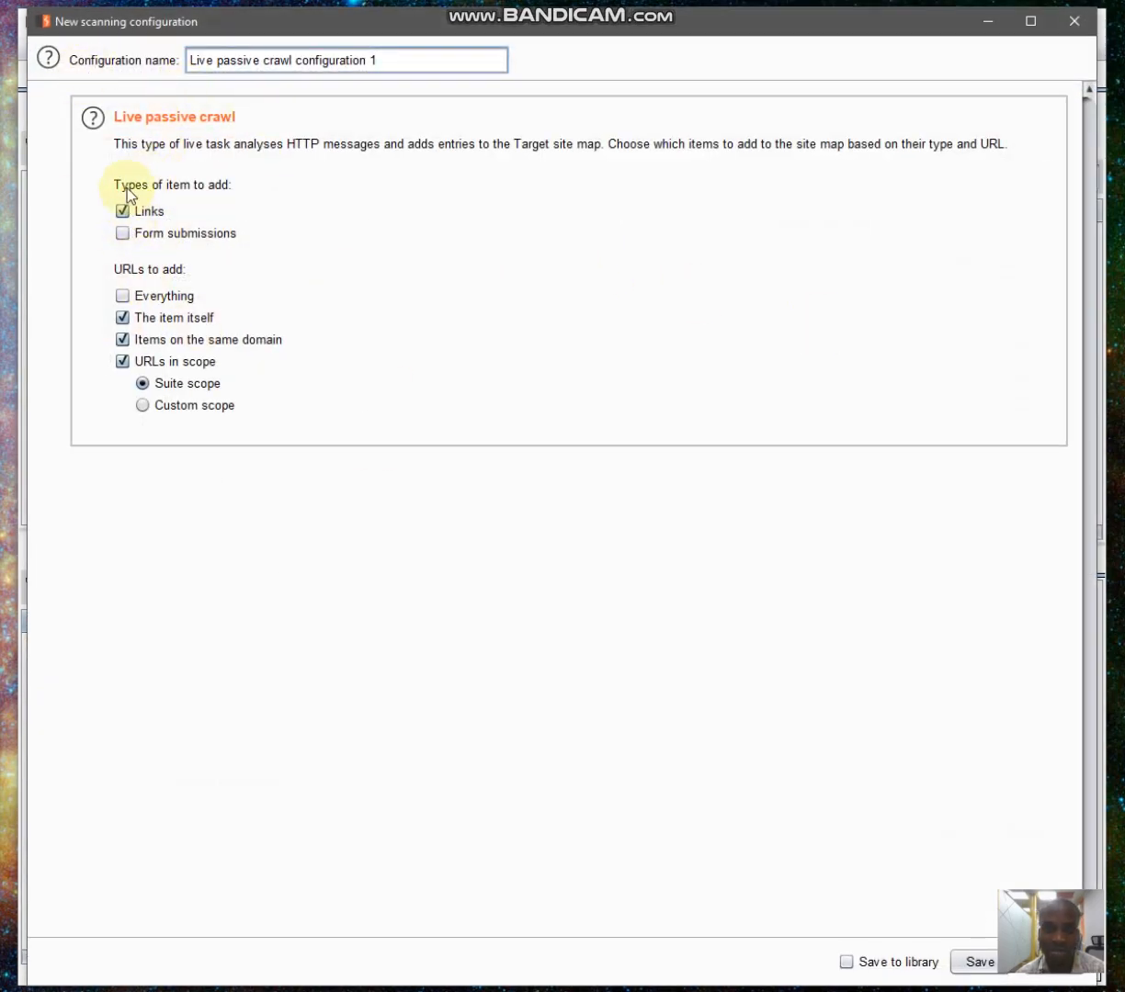
{"action": "left_click", "coordinate": [124, 235]}
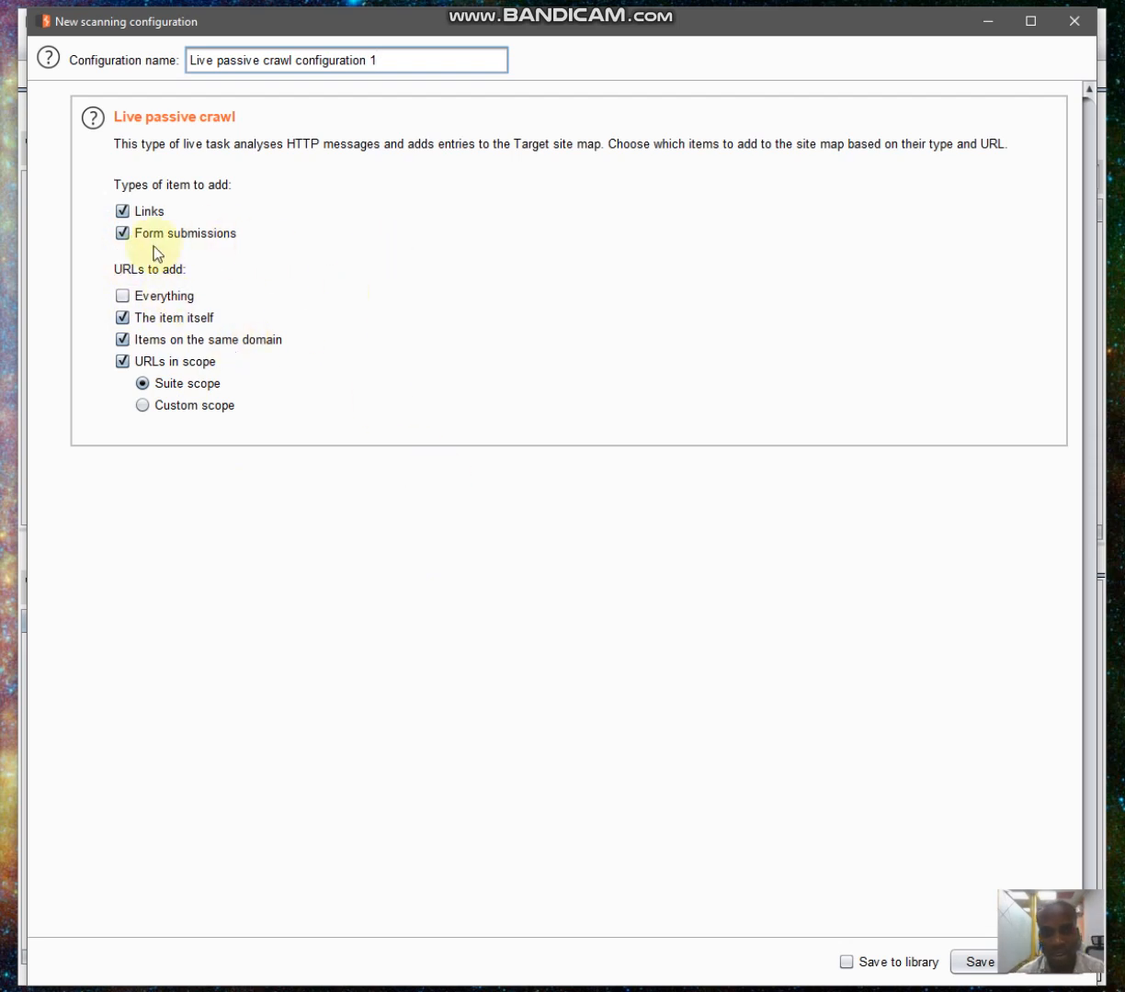
{"action": "left_click", "coordinate": [122, 234]}
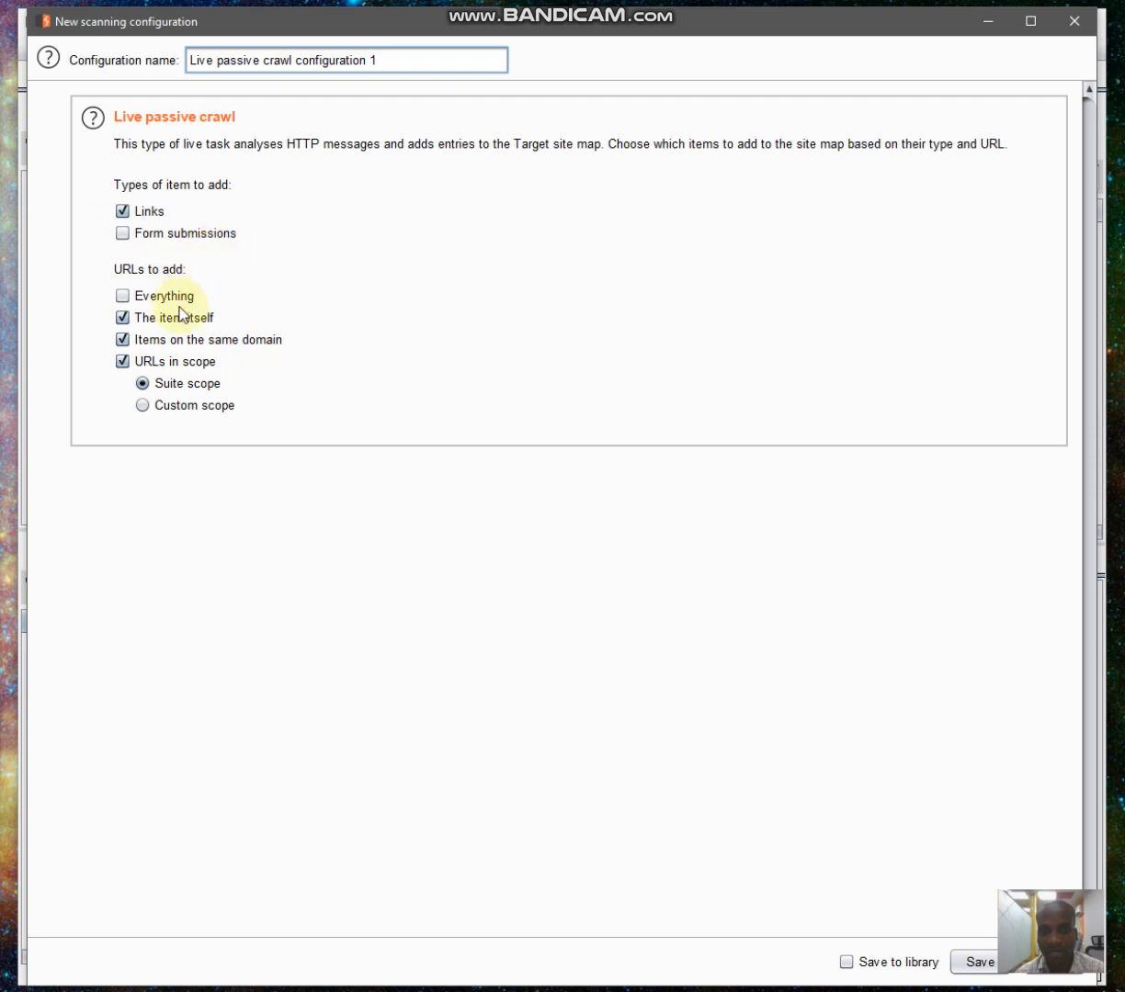
{"action": "left_click", "coordinate": [124, 296]}
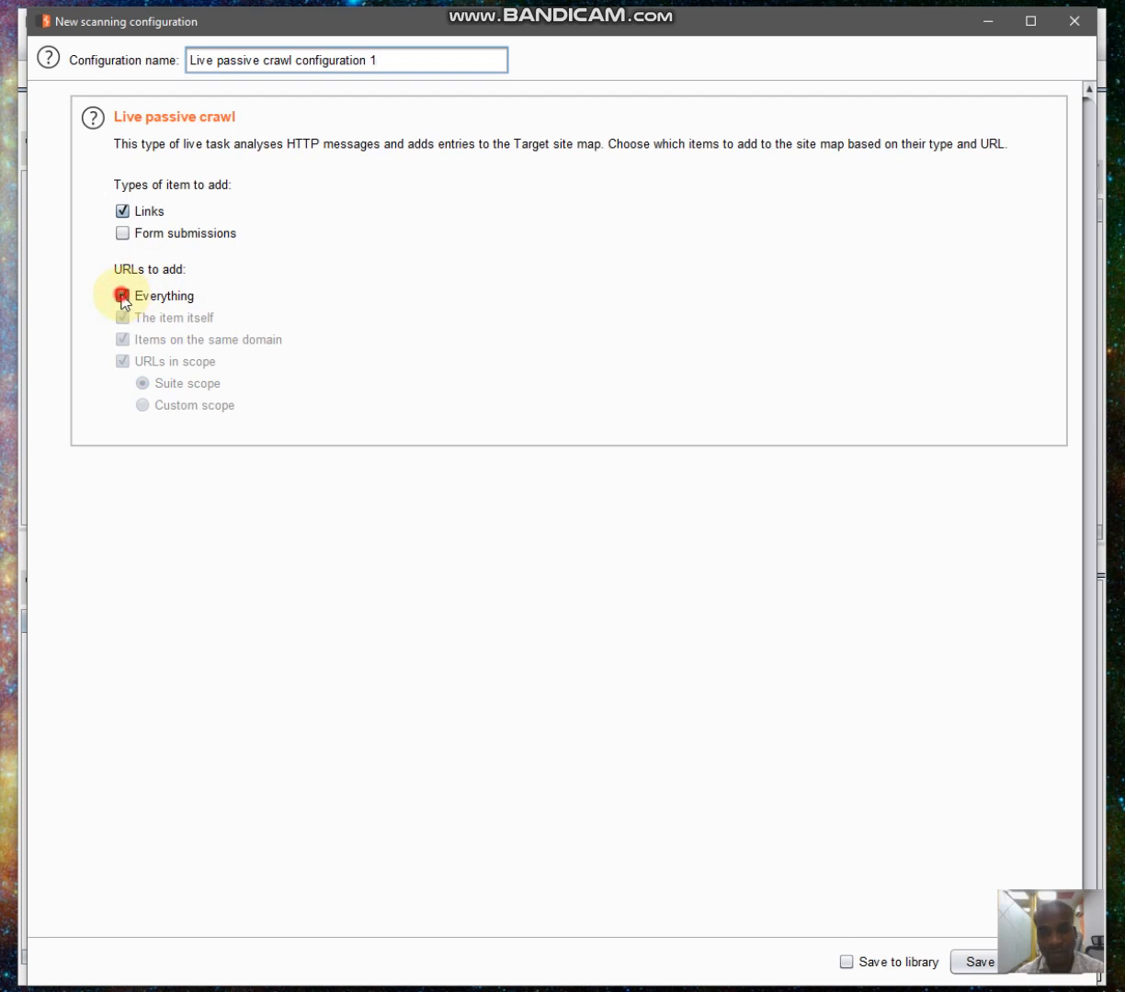
{"action": "left_click", "coordinate": [123, 295]}
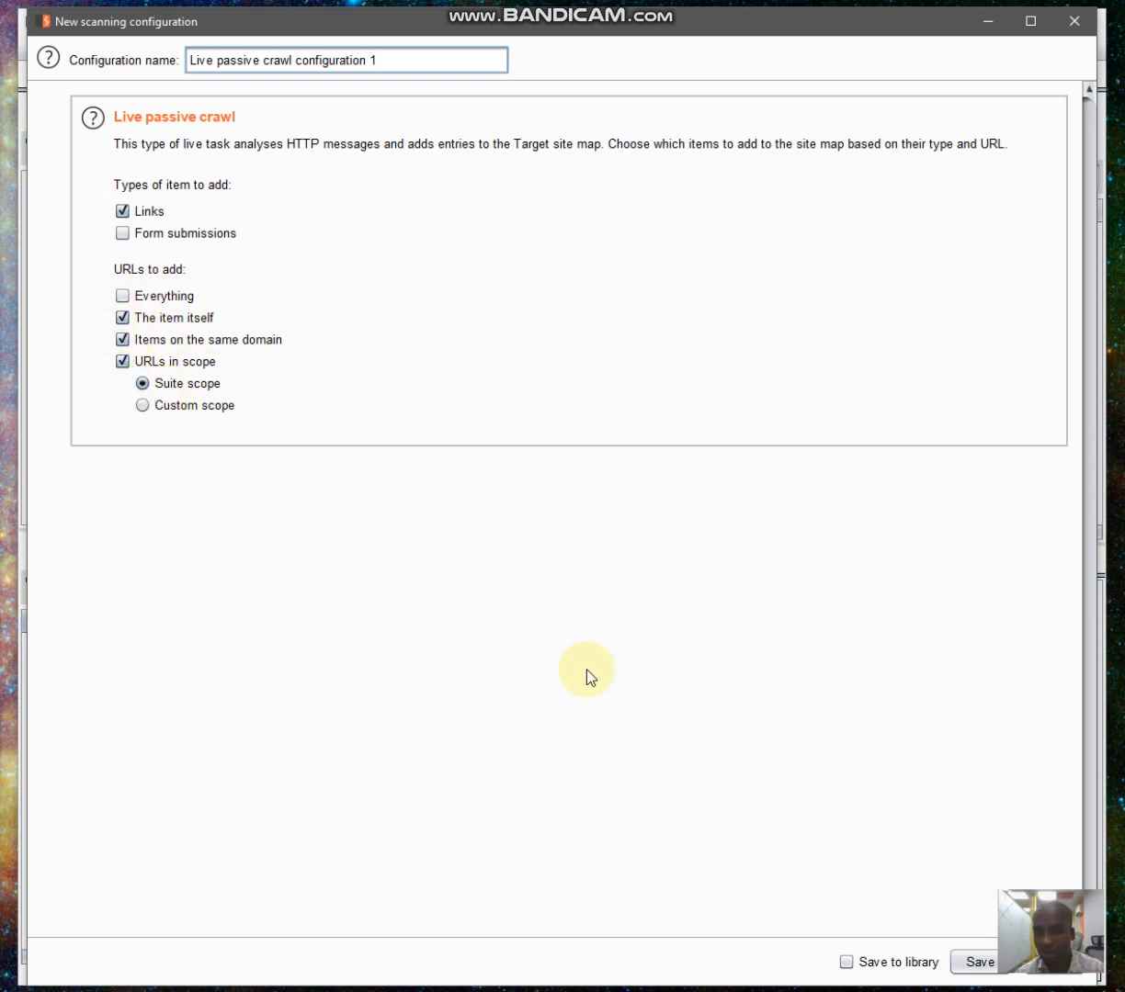
{"action": "left_click", "coordinate": [976, 964]}
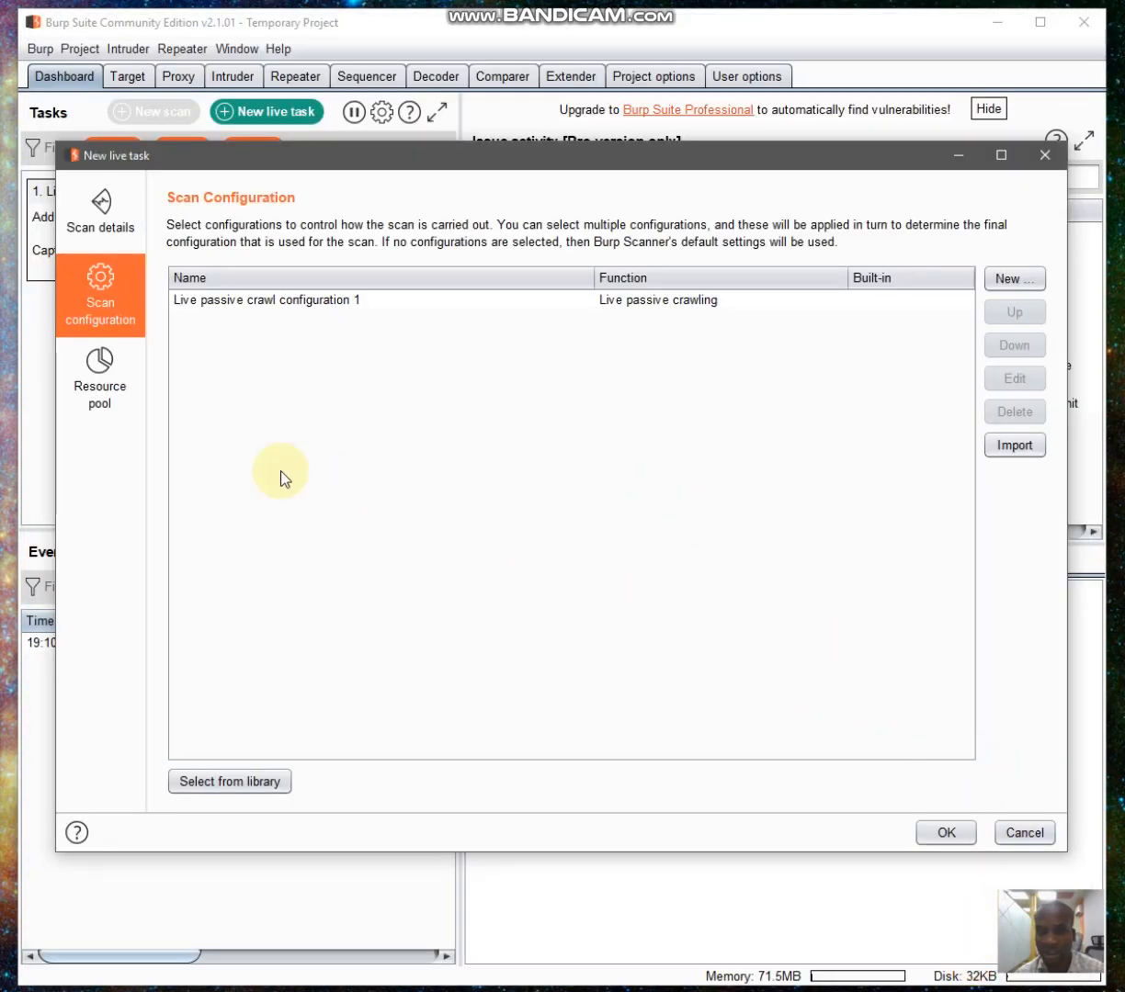
Review the resource pool options for the new live task and discard the task.
{"action": "left_click", "coordinate": [111, 389]}
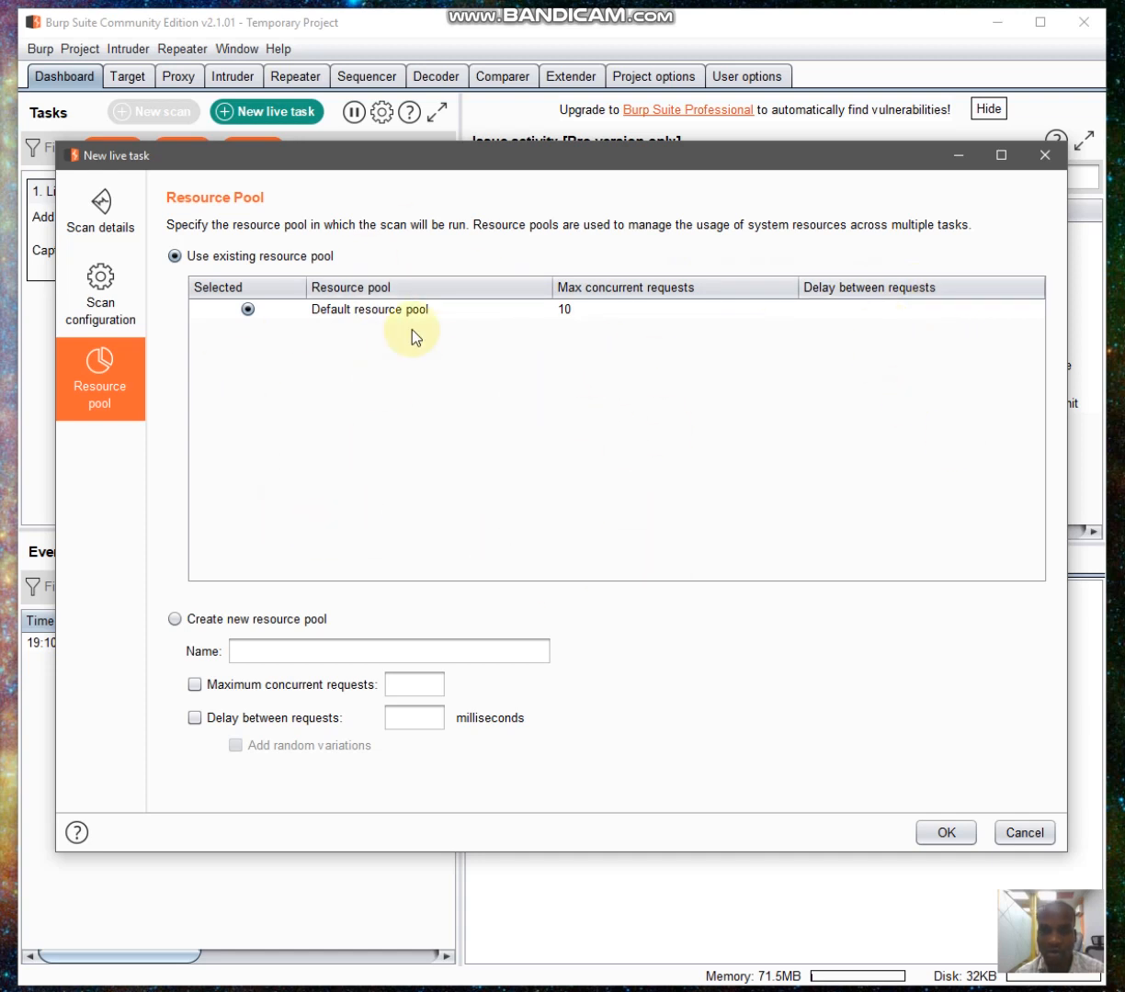
{"action": "left_click", "coordinate": [1010, 836]}
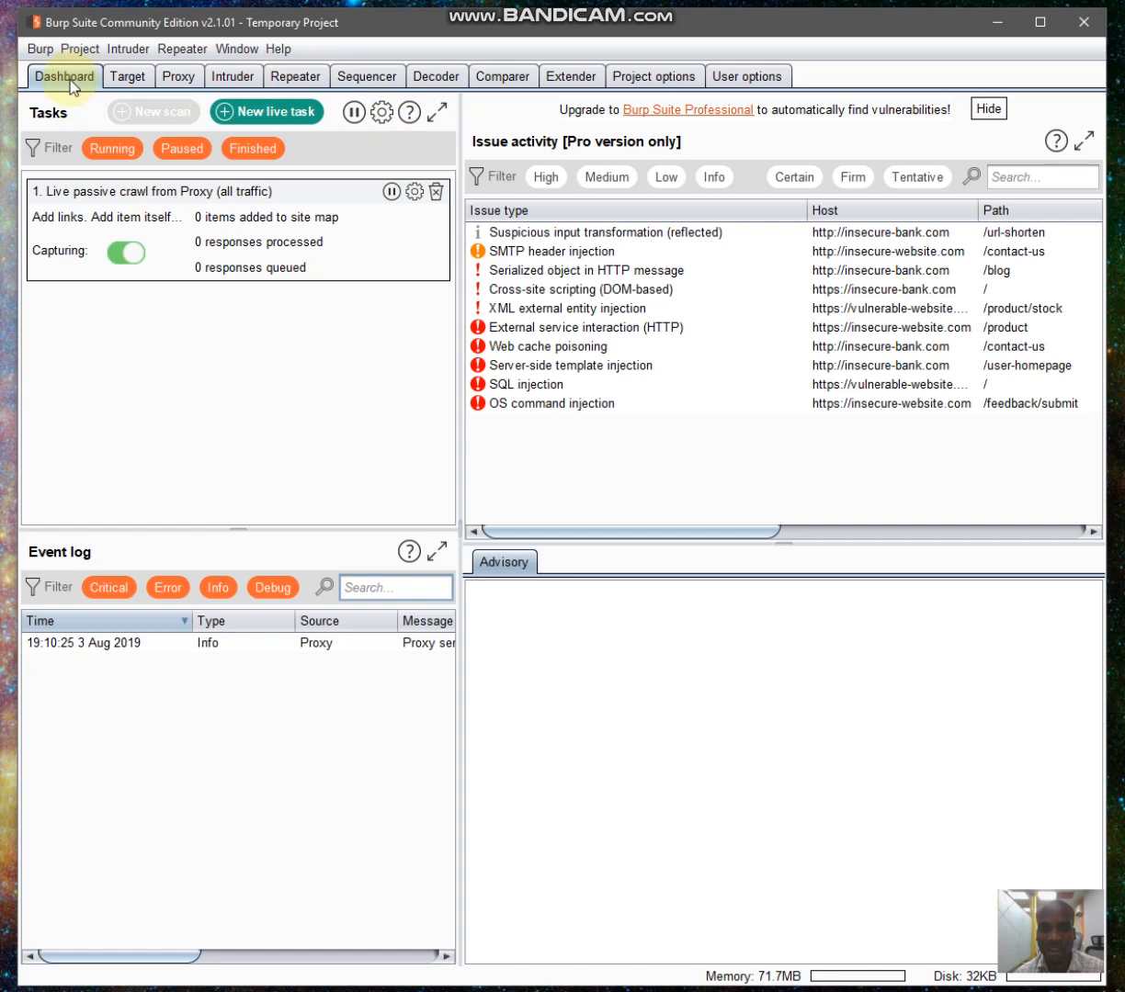
View the target's site map and its scope settings for included and excluded URLs.
{"action": "left_click", "coordinate": [128, 79]}
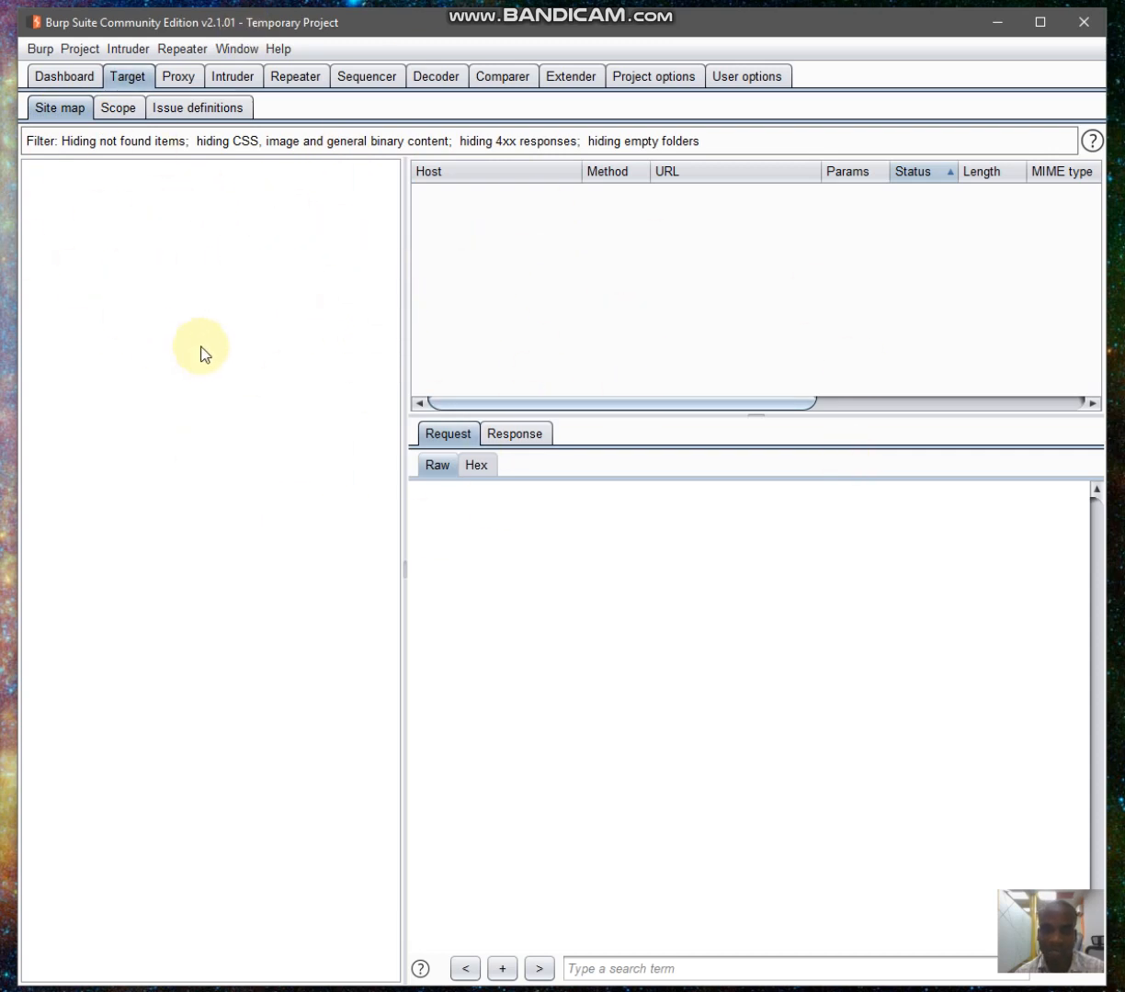
{"action": "left_click", "coordinate": [118, 110]}
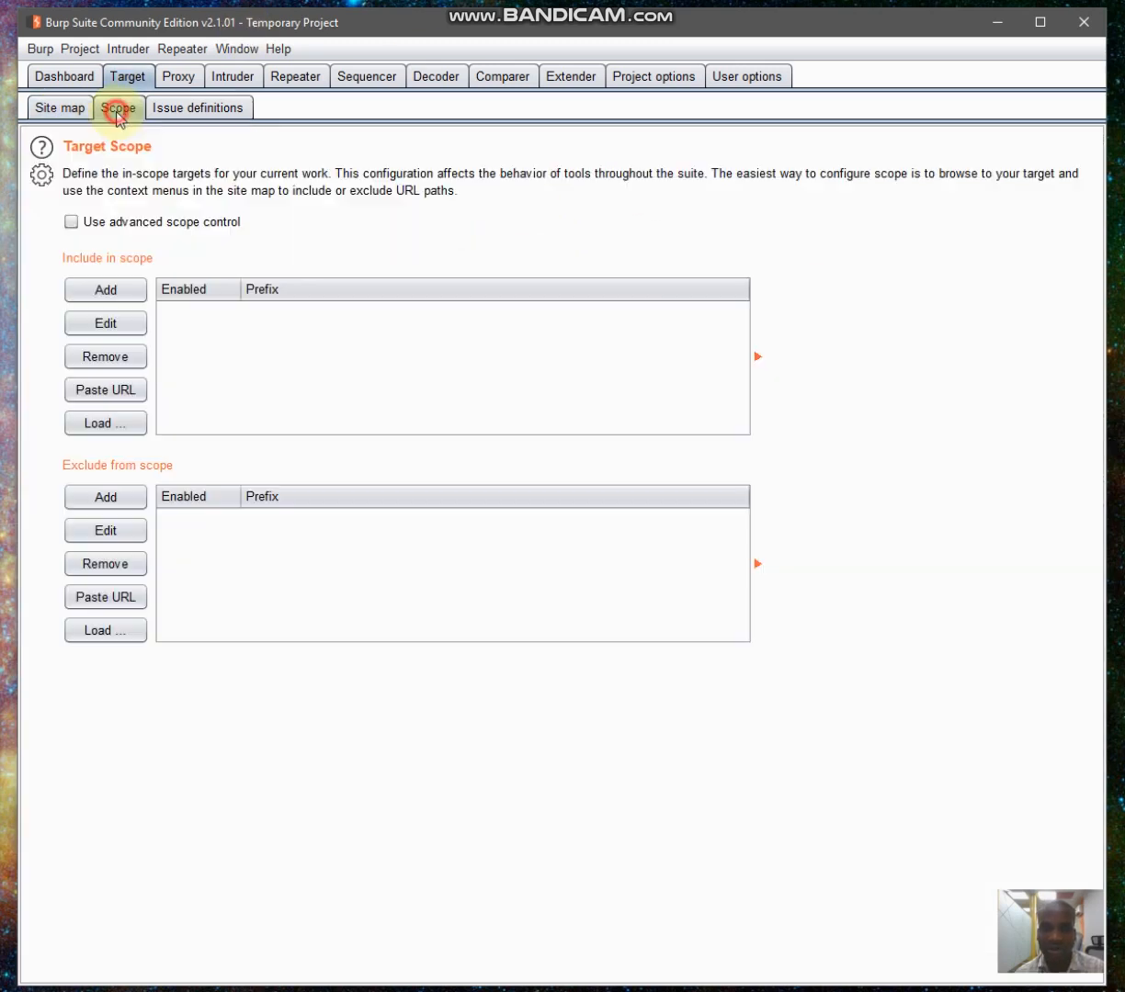
Examine the list of scanner issue definitions, including their names, typical severities and type indexes.
{"action": "left_click", "coordinate": [178, 116]}
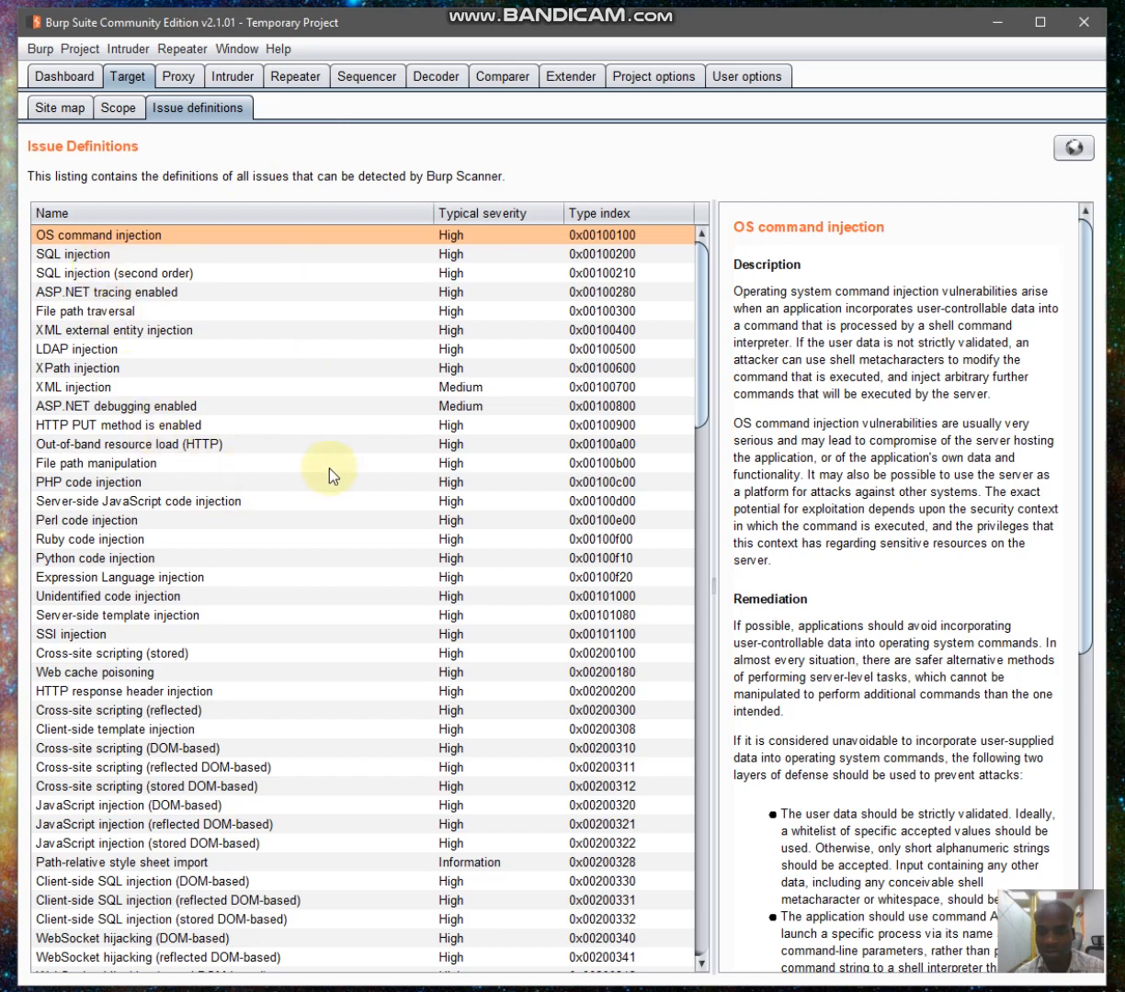
{"action": "scroll", "coordinate": [461, 588], "scroll_direction": "down", "scroll_amount": 3}
{"action": "scroll", "coordinate": [445, 569], "scroll_direction": "down", "scroll_amount": 2}
{"action": "scroll", "coordinate": [446, 570], "scroll_direction": "up", "scroll_amount": 5}
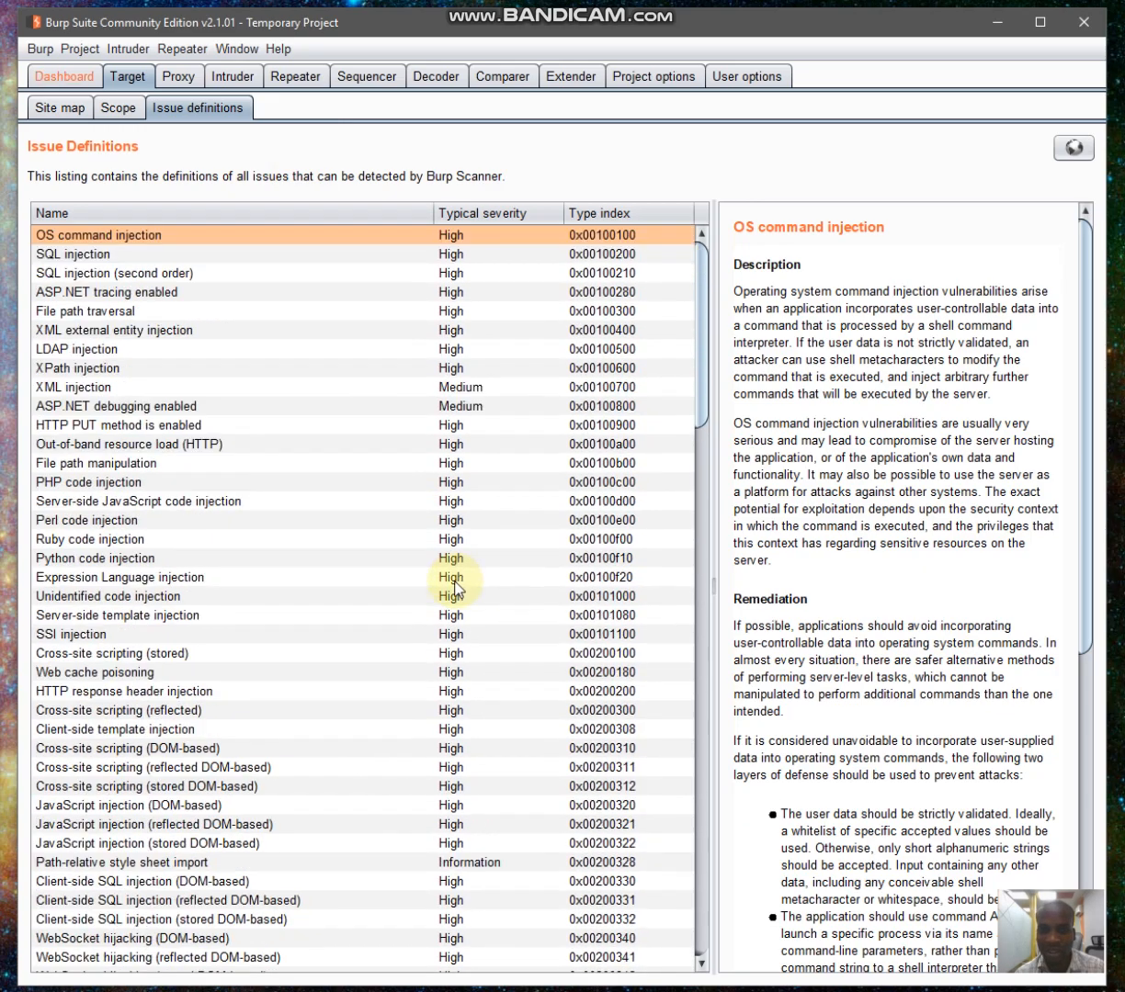
{"action": "scroll", "coordinate": [183, 513], "scroll_direction": "down", "scroll_amount": 15}
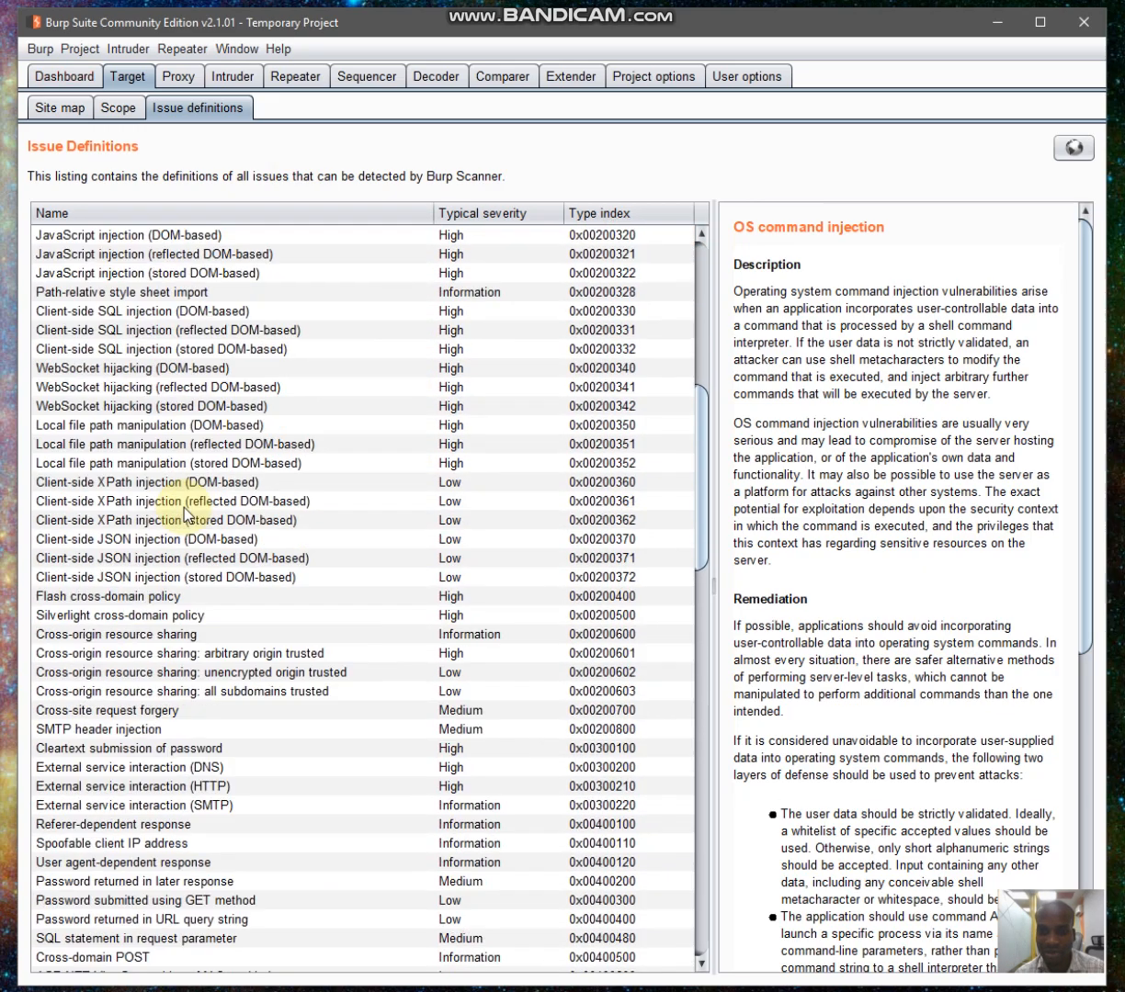
{"action": "scroll", "coordinate": [189, 516], "scroll_direction": "down", "scroll_amount": 13}
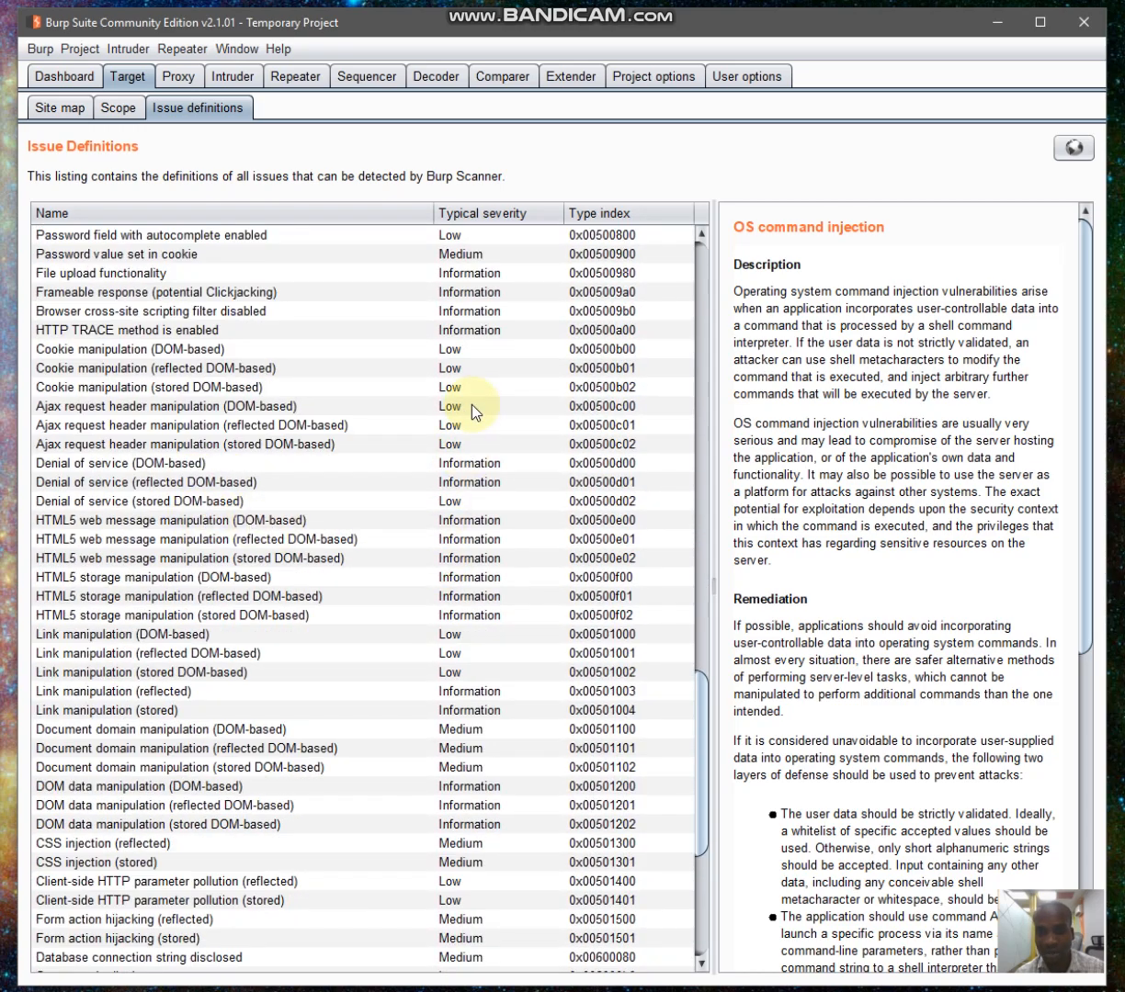
{"action": "scroll", "coordinate": [470, 413], "scroll_direction": "up", "scroll_amount": 20}
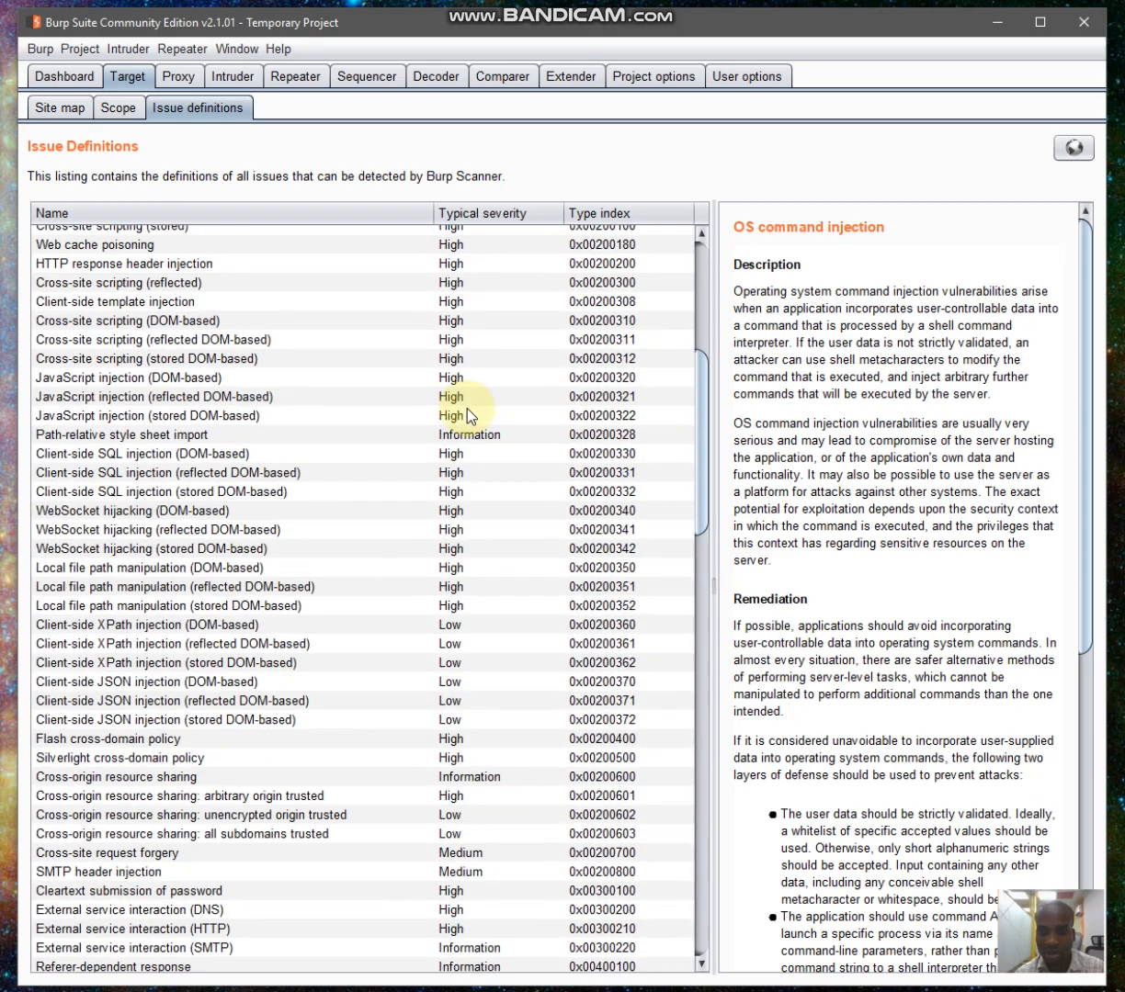
{"action": "scroll", "coordinate": [467, 413], "scroll_direction": "up", "scroll_amount": 8}
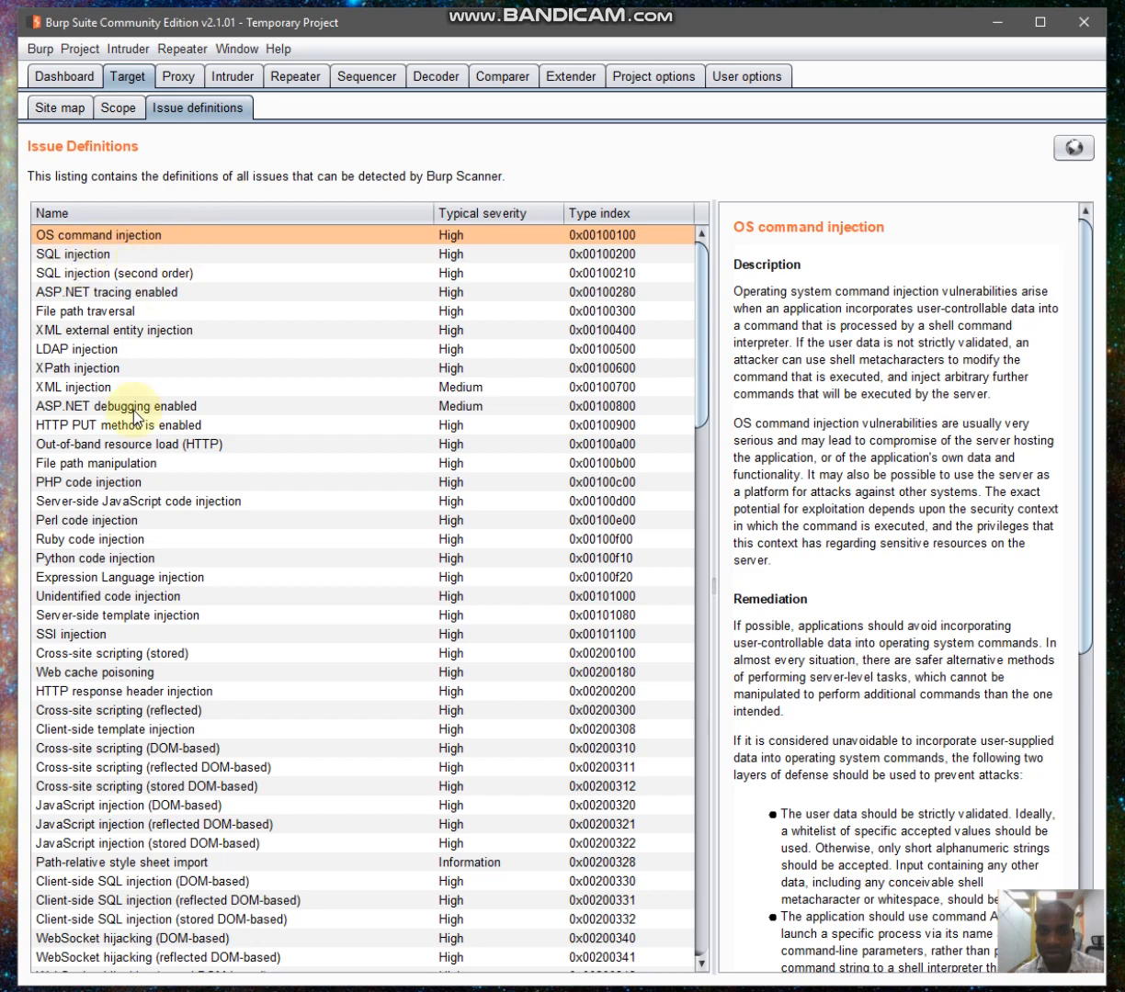
{"action": "scroll", "coordinate": [172, 816], "scroll_direction": "down", "scroll_amount": 7}
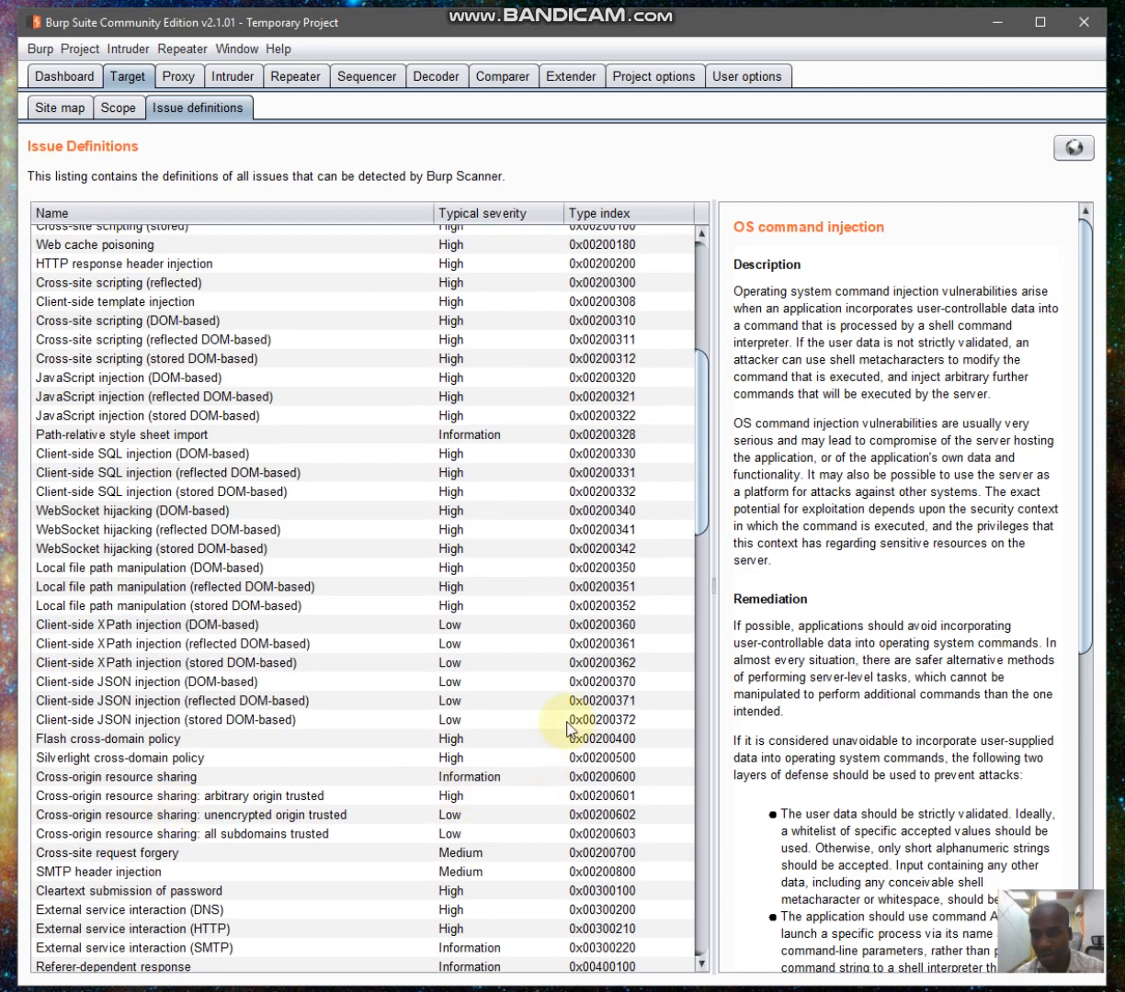
View the definitions of several injection issues, including Perl code injection, XPath injection, XML external entity injection and SQL injection.
{"action": "scroll", "coordinate": [245, 526], "scroll_direction": "up", "scroll_amount": 7}
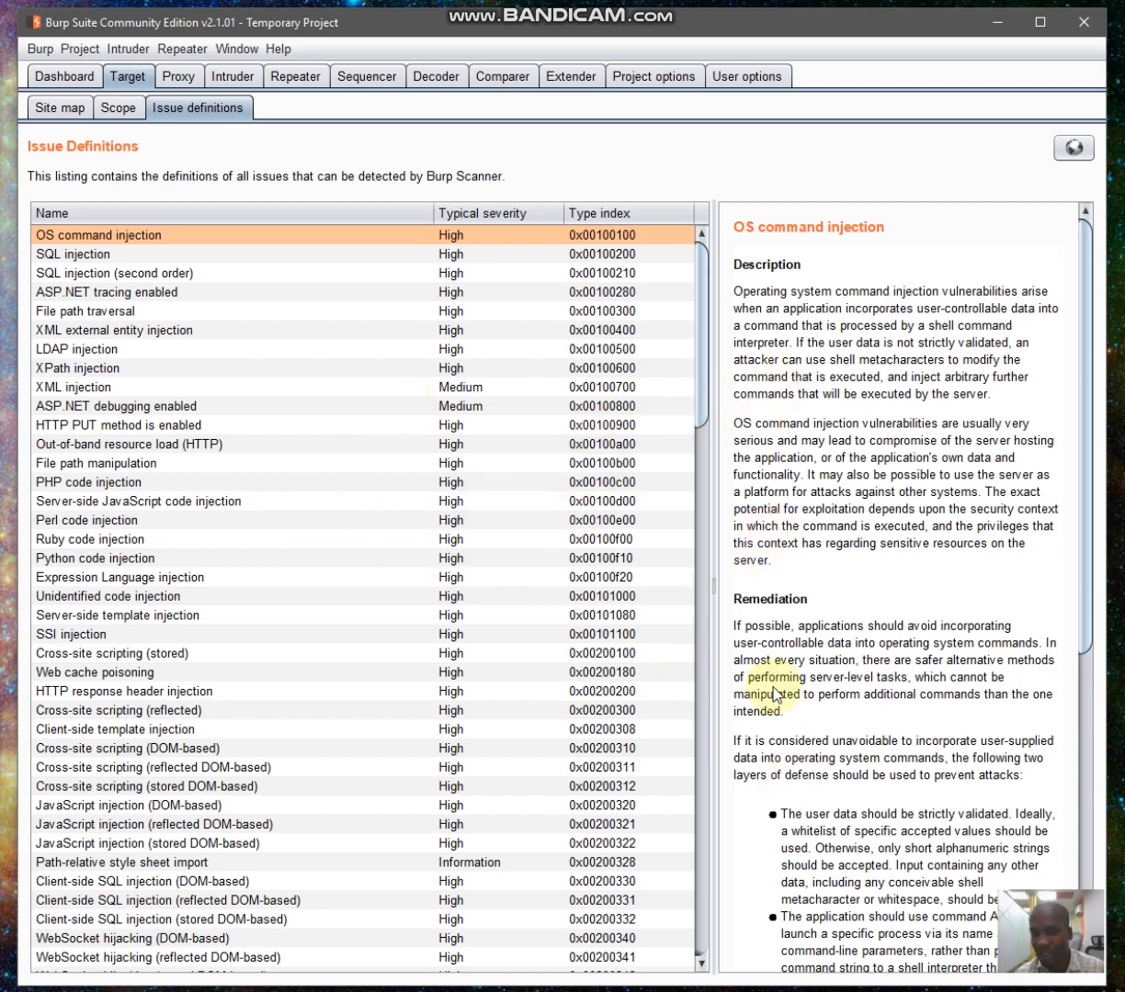
{"action": "left_click", "coordinate": [61, 521]}
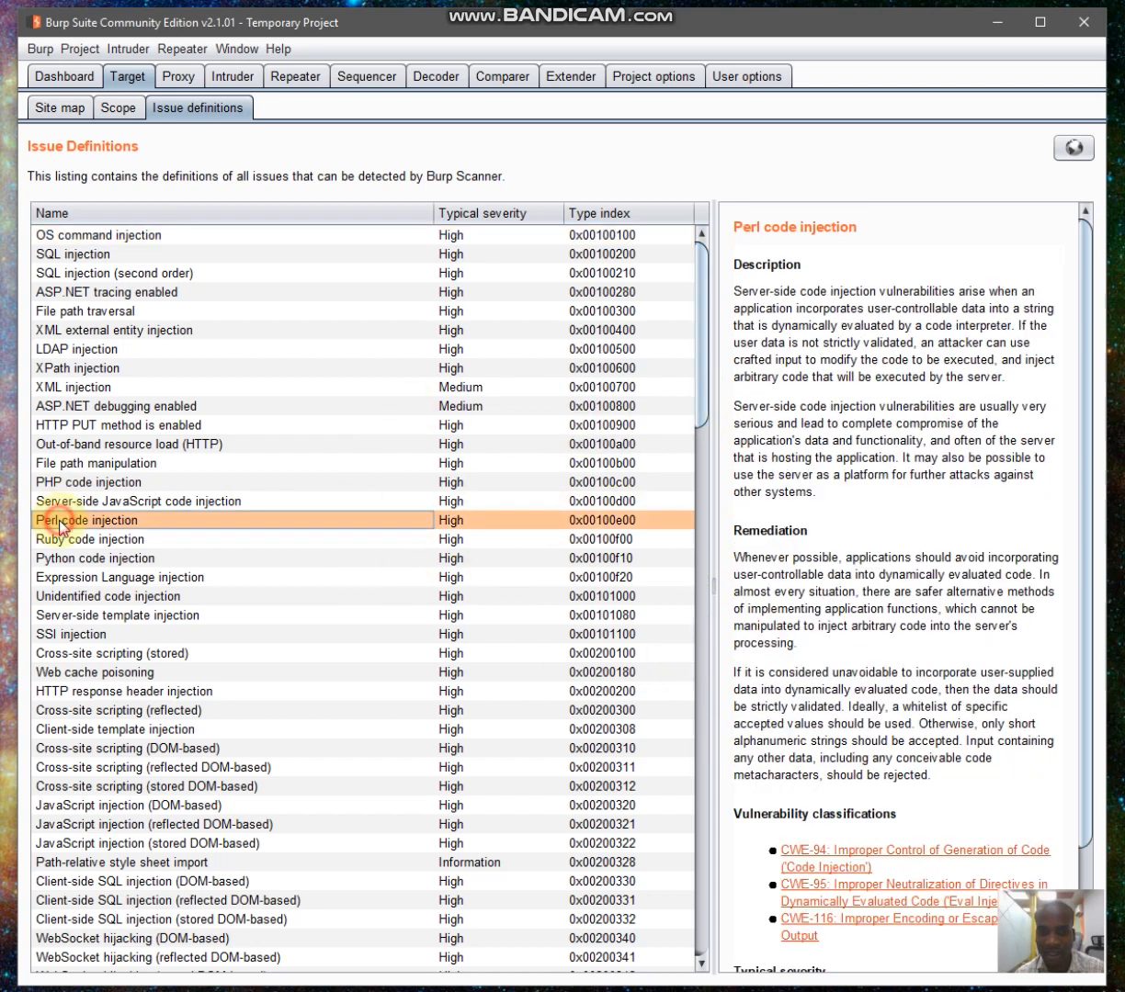
{"action": "left_click", "coordinate": [92, 442]}
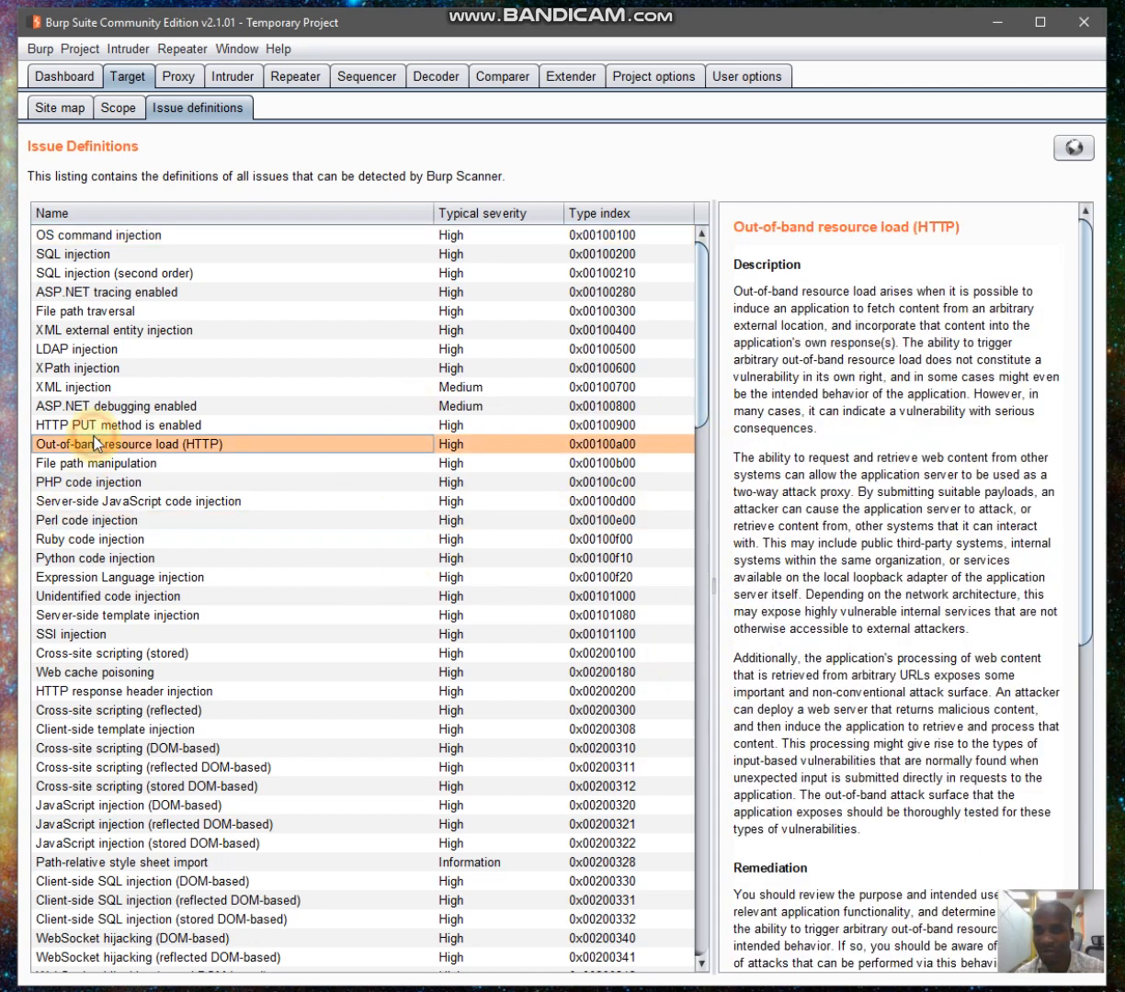
{"action": "left_click", "coordinate": [86, 368]}
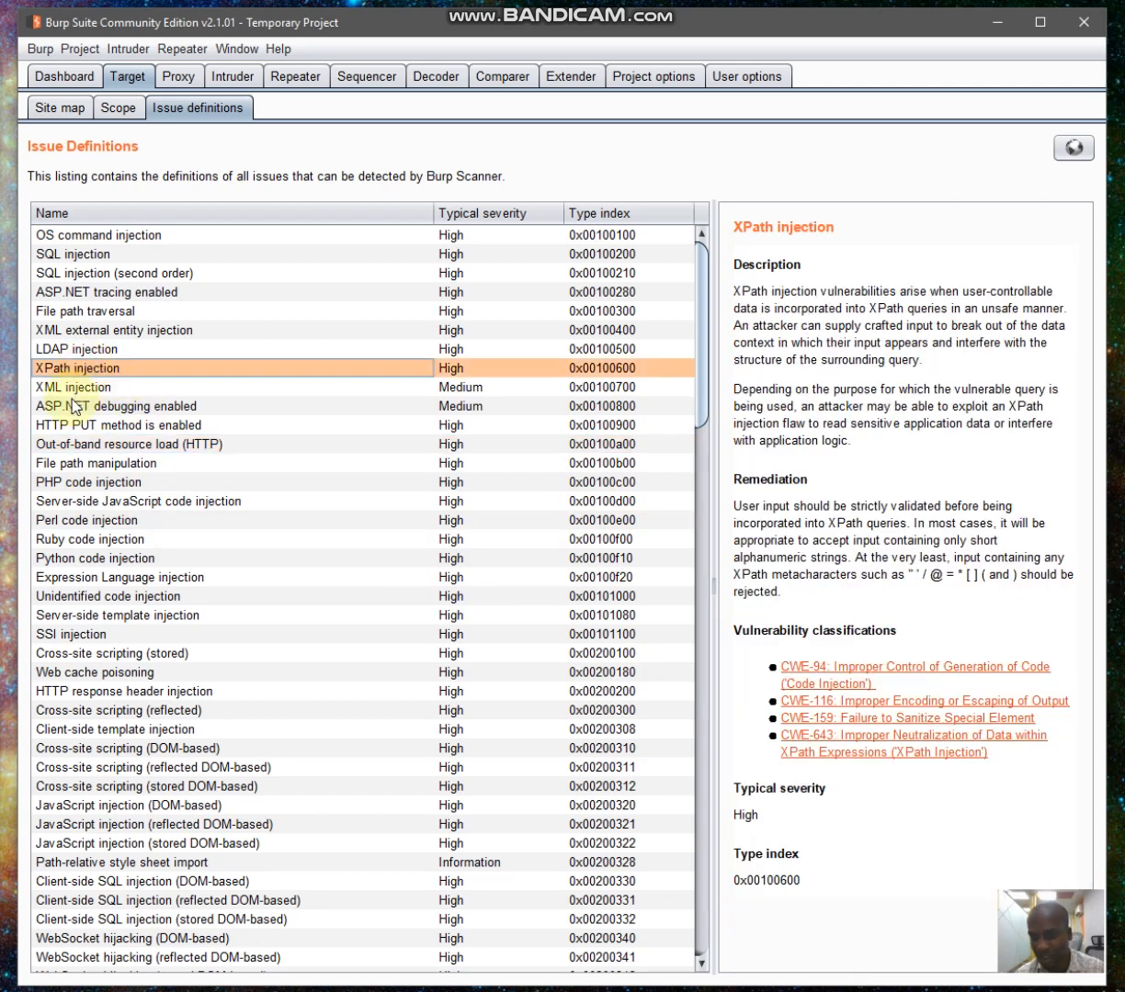
{"action": "left_click", "coordinate": [71, 407]}
{"action": "left_click", "coordinate": [181, 329]}
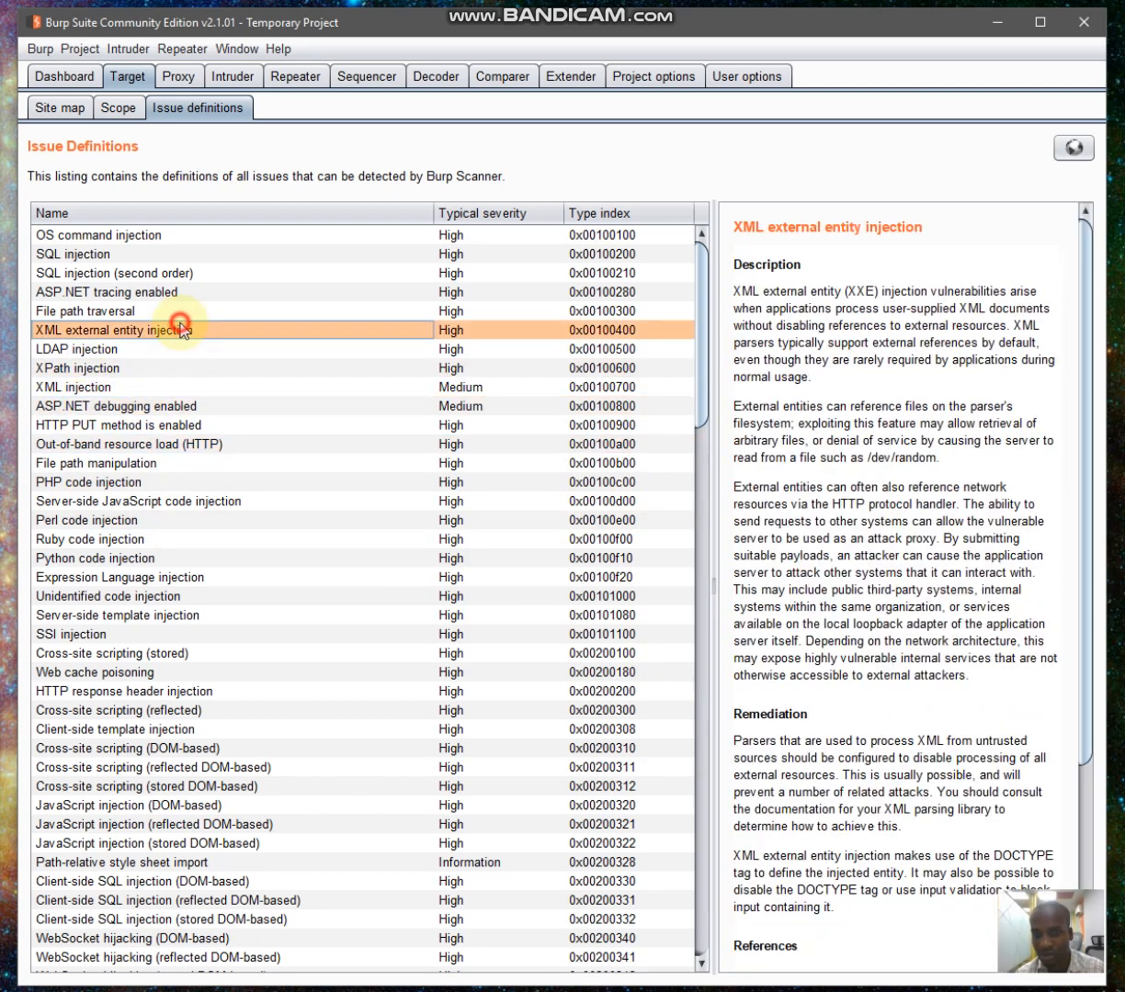
{"action": "left_click", "coordinate": [180, 312]}
{"action": "left_click", "coordinate": [171, 275]}
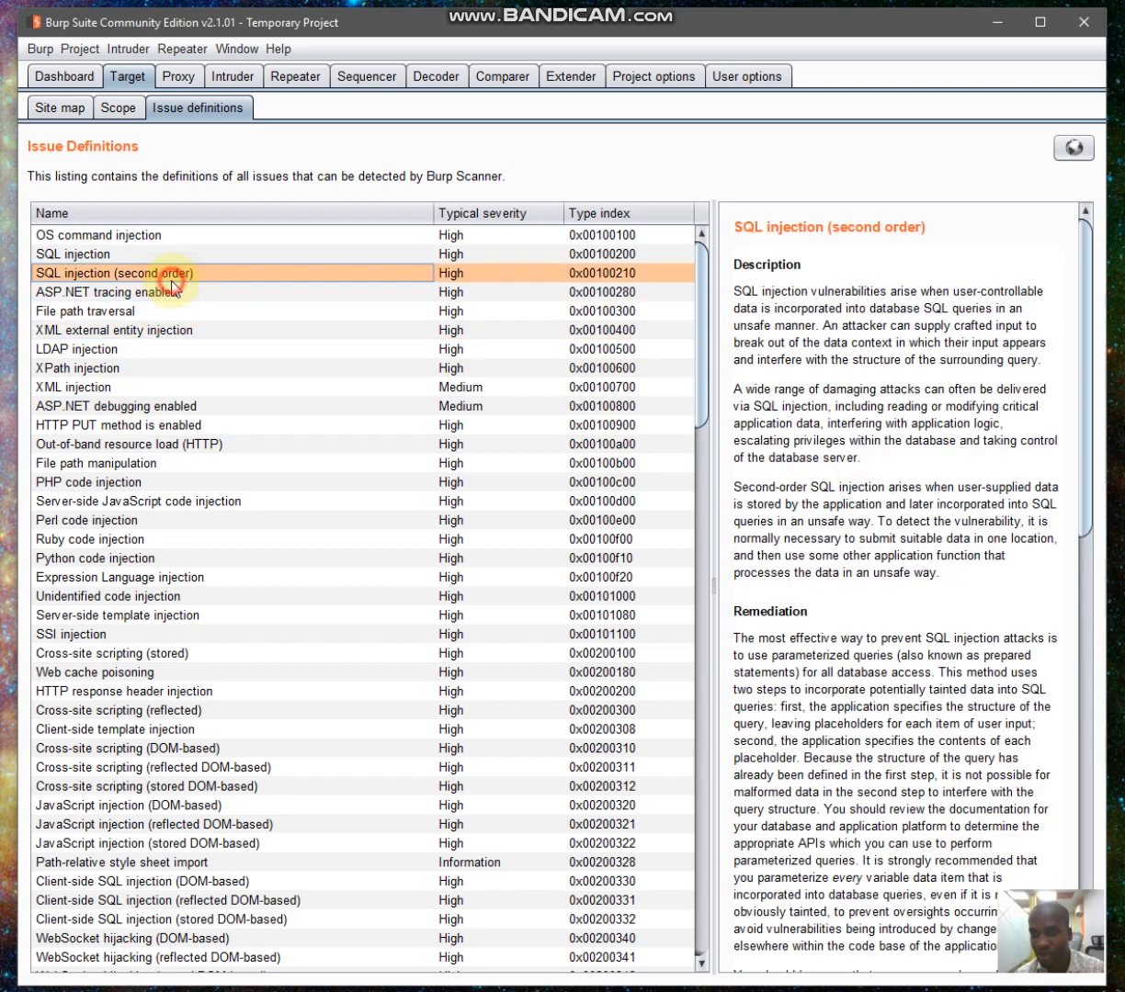
{"action": "left_click", "coordinate": [171, 253]}
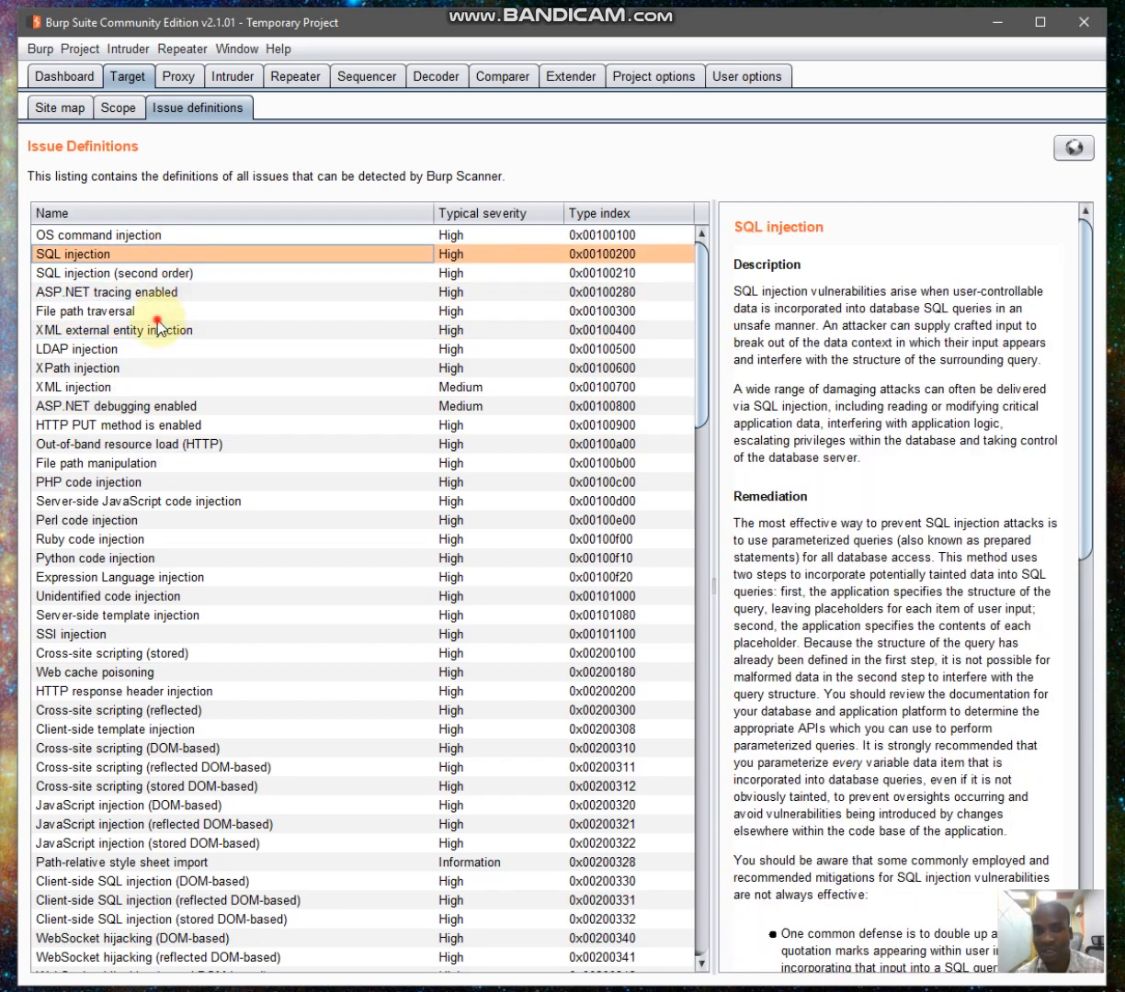
{"action": "left_click", "coordinate": [155, 312]}
Examine the LDAP injection definition, covering its description, remediation, vulnerability classifications and typical severity, and skim the rest of the issue list.
{"action": "left_click", "coordinate": [154, 351]}
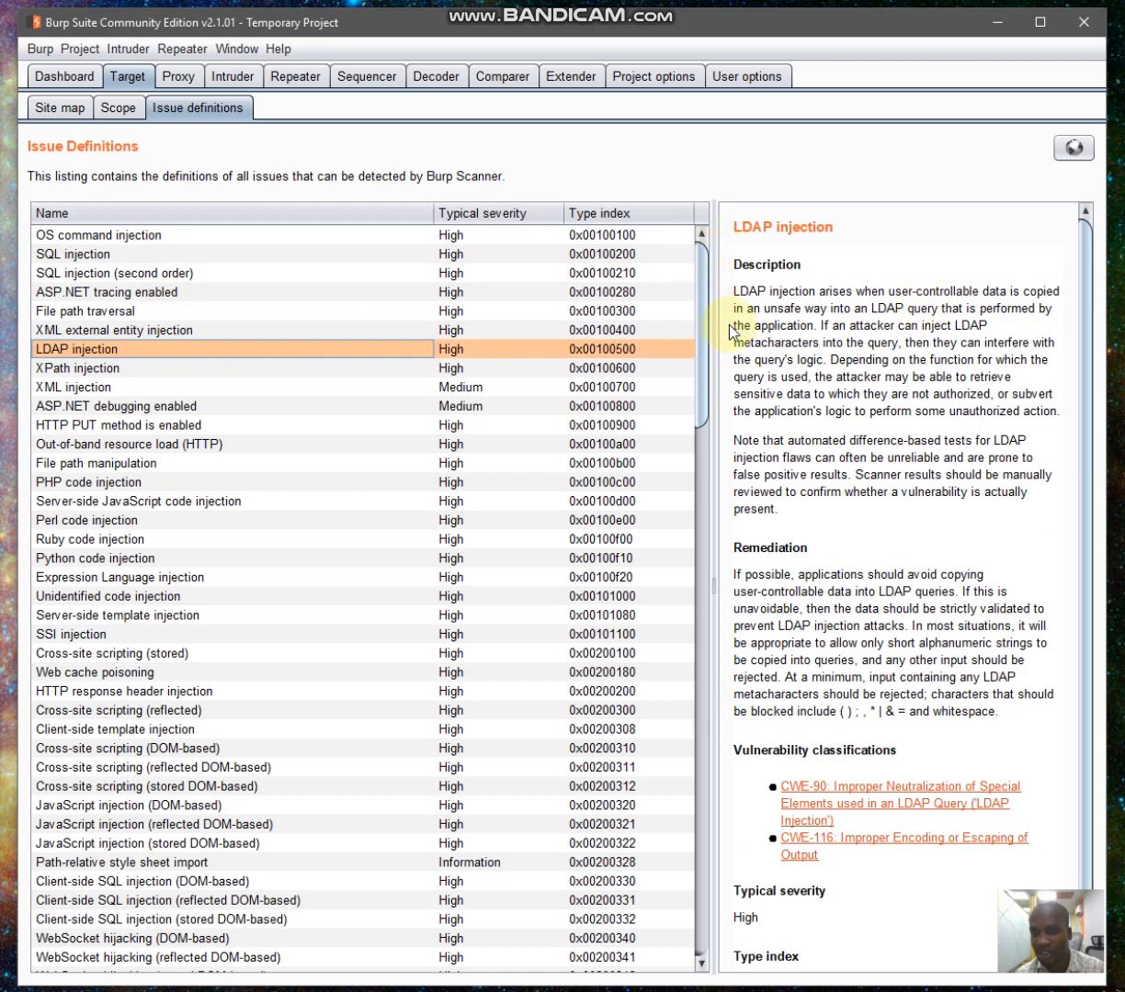
{"action": "left_click_drag", "start_coordinate": [753, 592], "coordinate": [755, 609]}
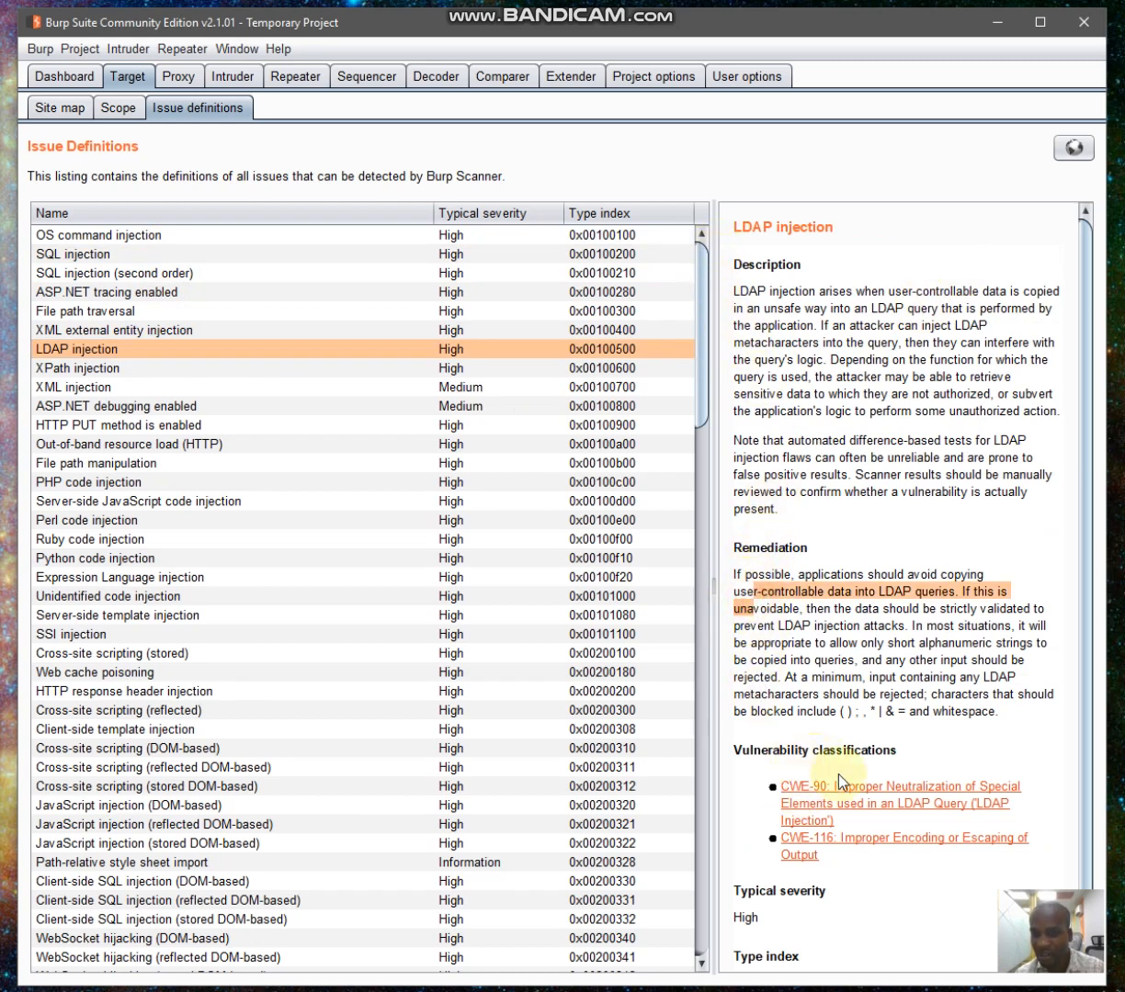
{"action": "scroll", "coordinate": [827, 788], "scroll_direction": "down", "scroll_amount": 1}
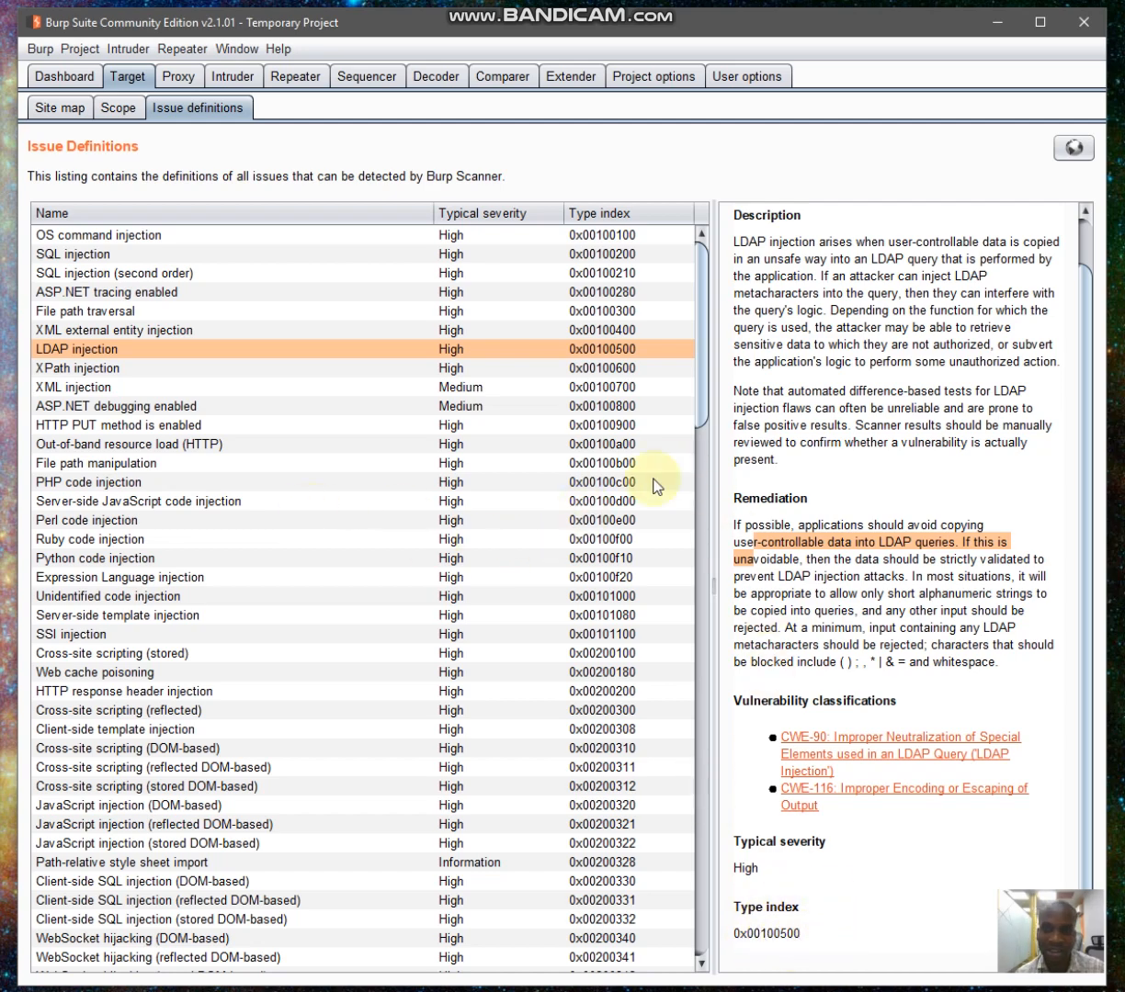
{"action": "scroll", "coordinate": [578, 493], "scroll_direction": "down", "scroll_amount": 6}
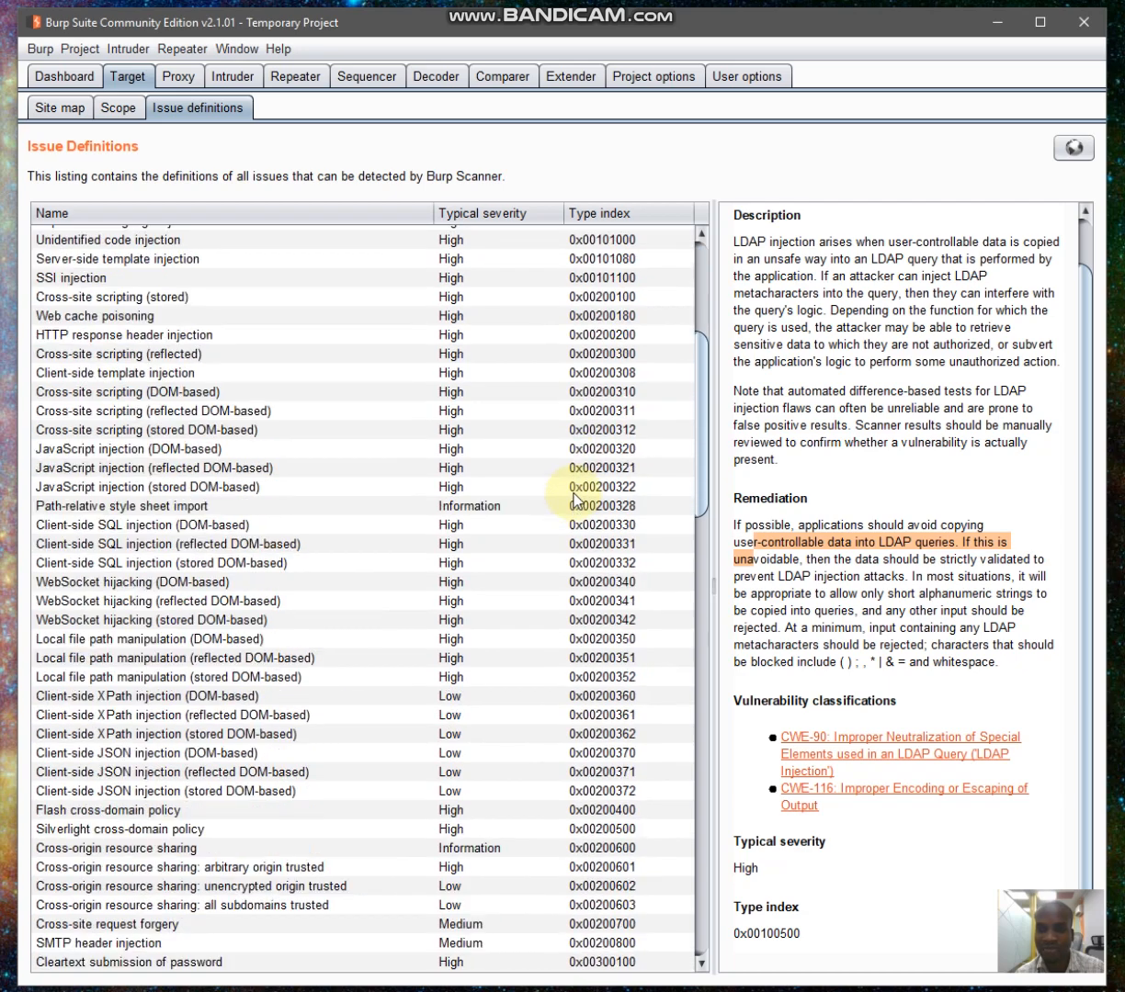
{"action": "scroll", "coordinate": [574, 496], "scroll_direction": "down", "scroll_amount": 7}
{"action": "scroll", "coordinate": [516, 487], "scroll_direction": "up", "scroll_amount": 14}
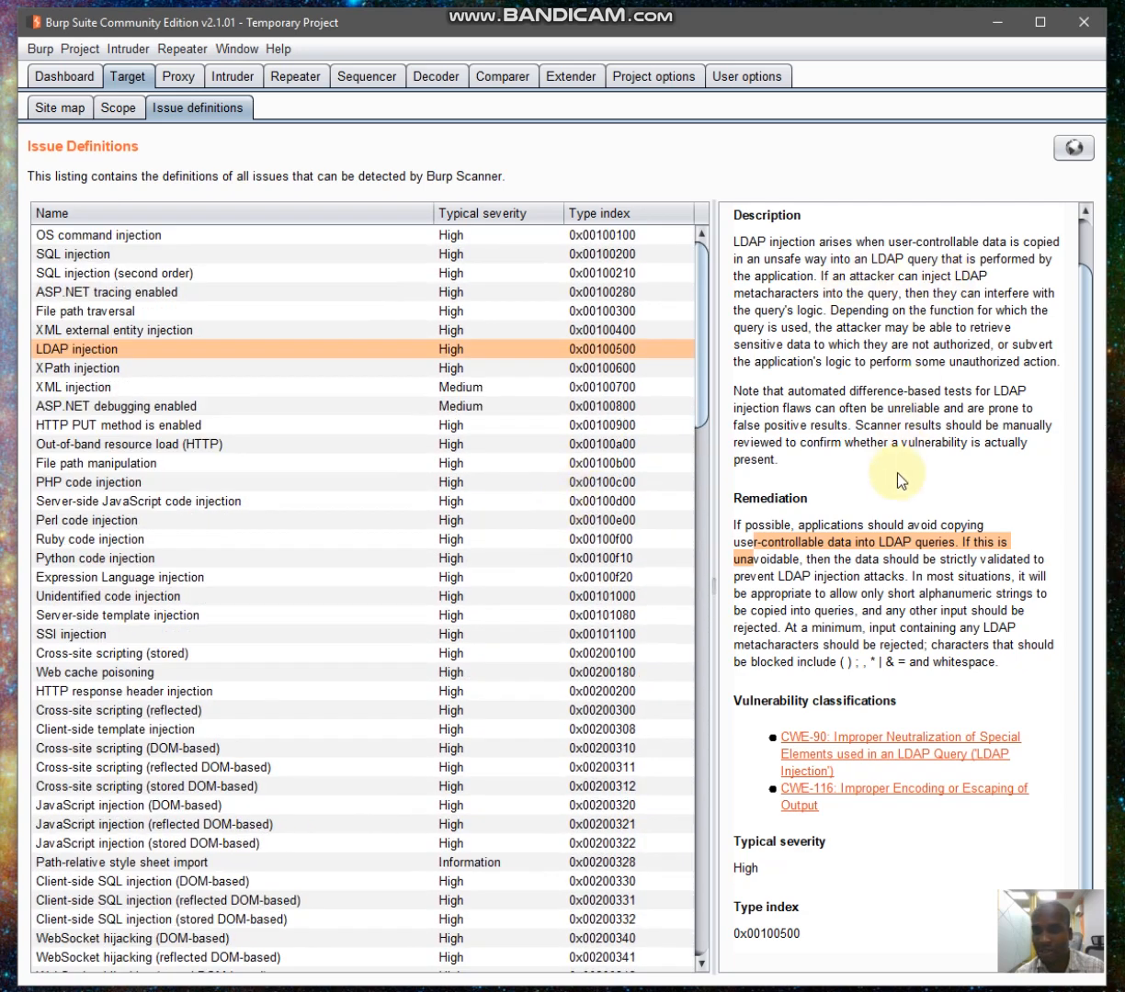
{"action": "scroll", "coordinate": [900, 480], "scroll_direction": "up", "scroll_amount": 1}
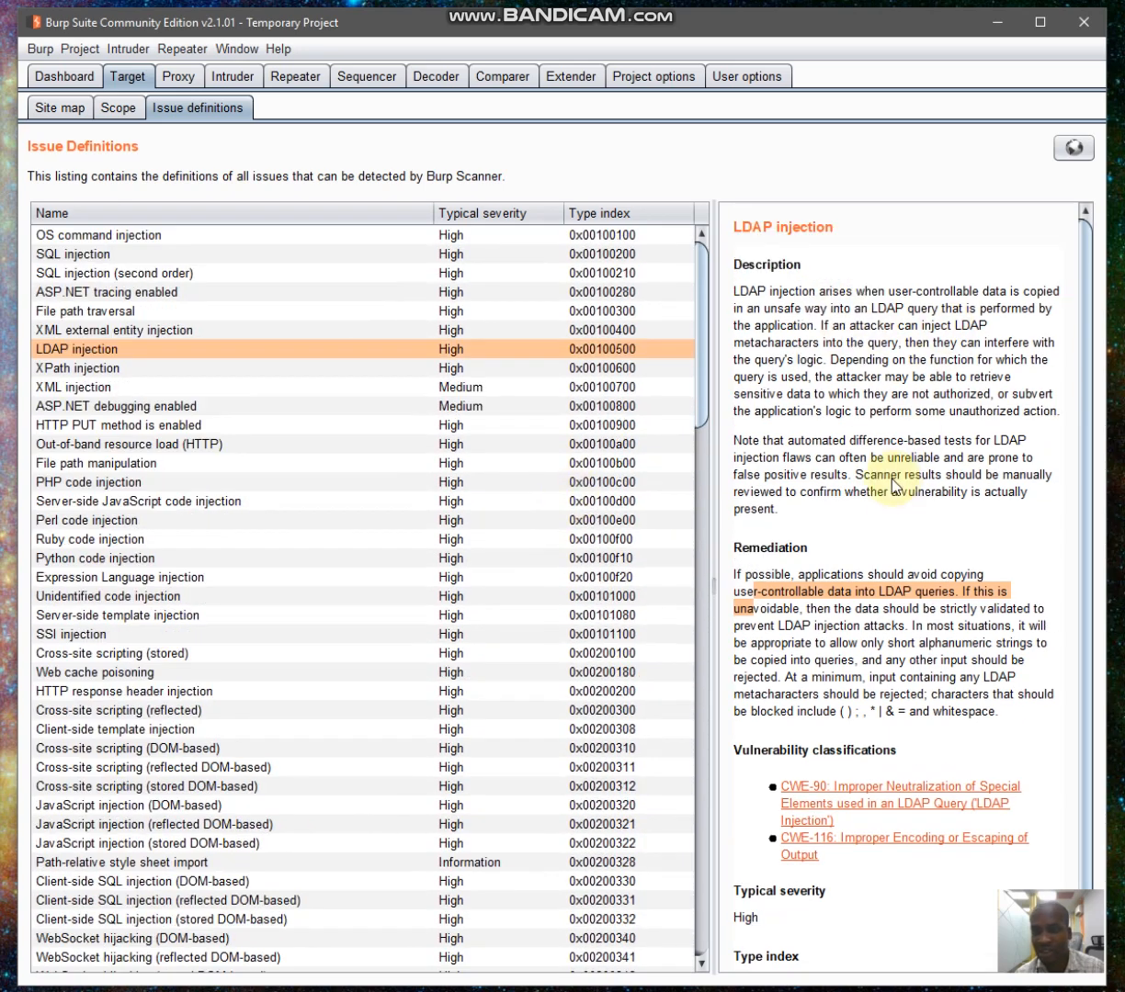
Turn off proxy interception and view the proxy's HTTP and WebSockets histories.
{"action": "left_click", "coordinate": [179, 81]}
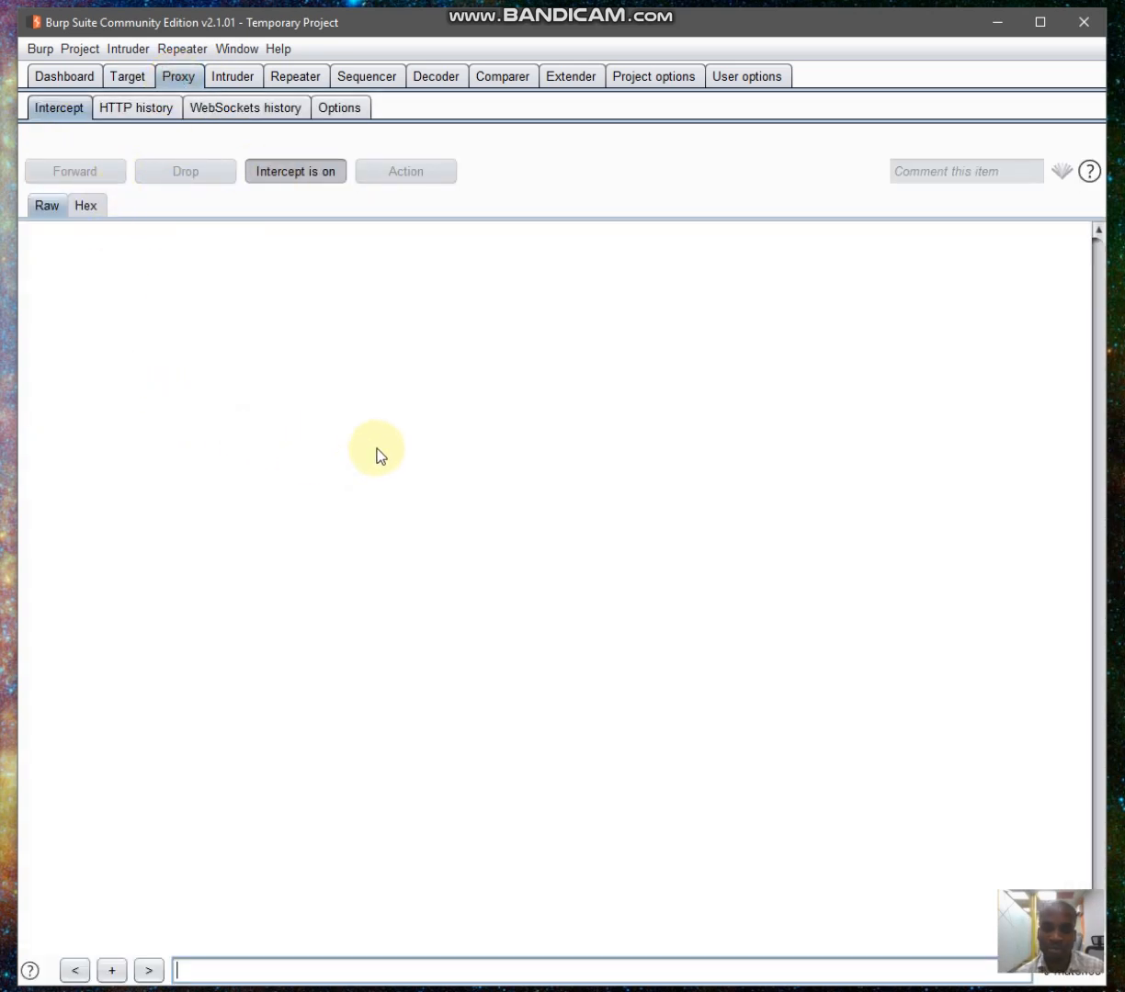
{"action": "left_click", "coordinate": [286, 173]}
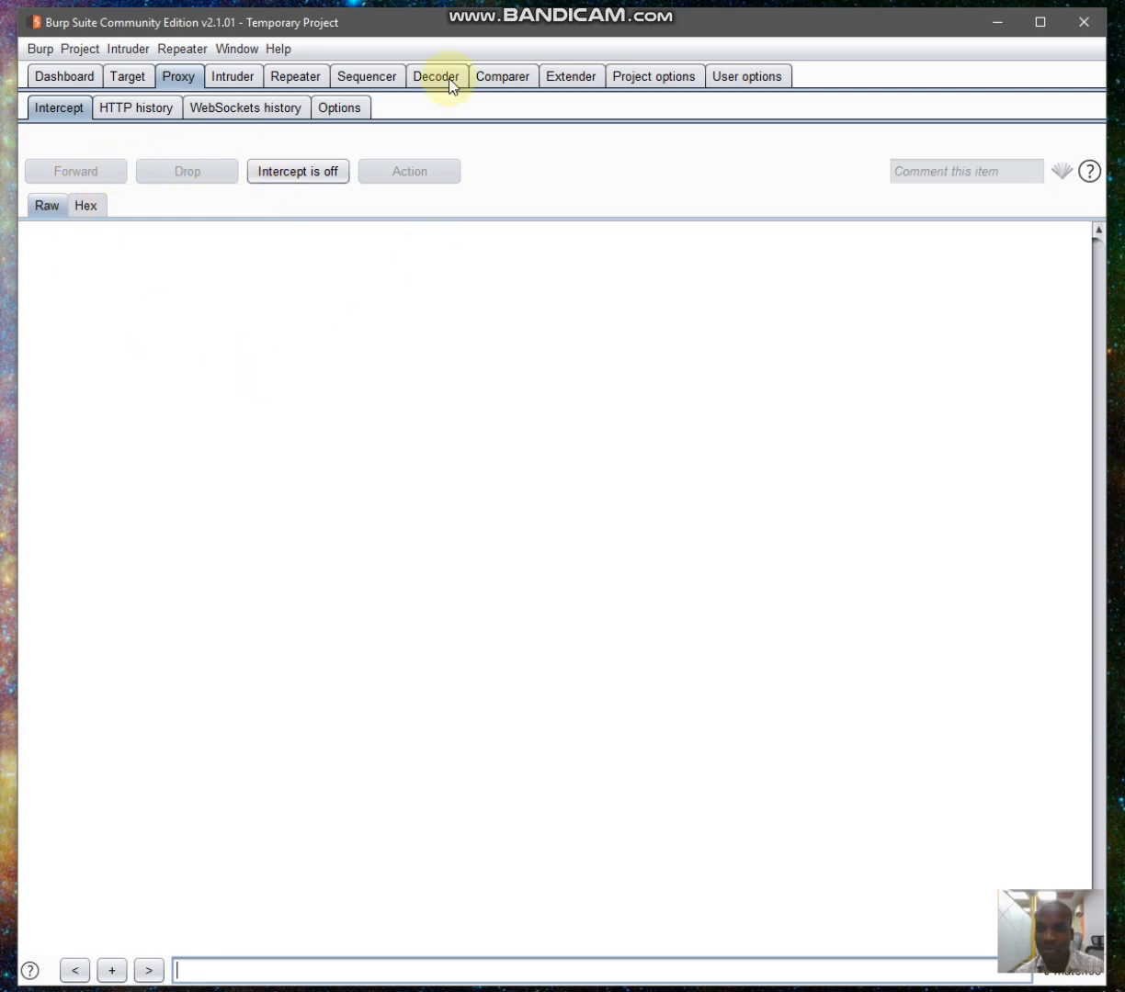
{"action": "left_click", "coordinate": [129, 115]}
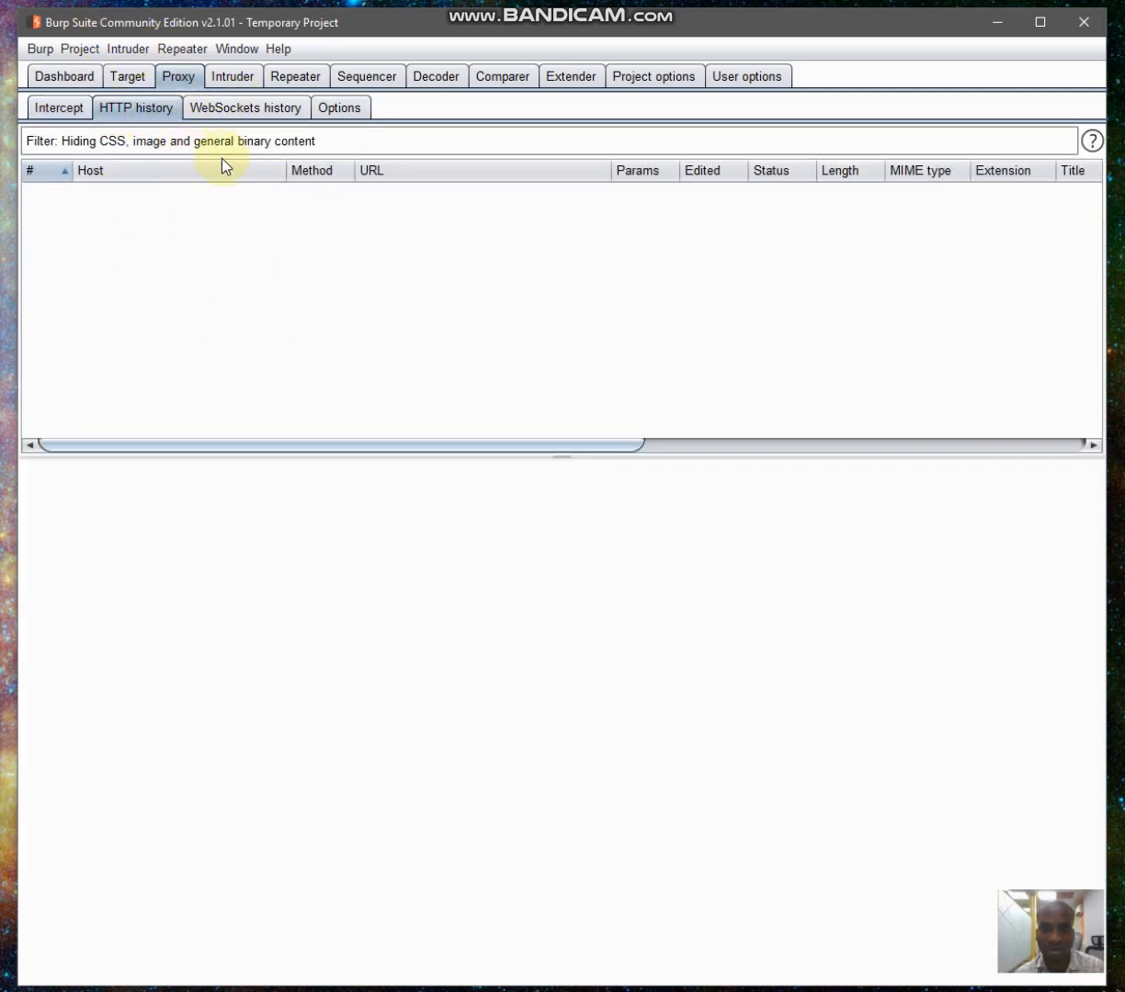
{"action": "left_click", "coordinate": [244, 110]}
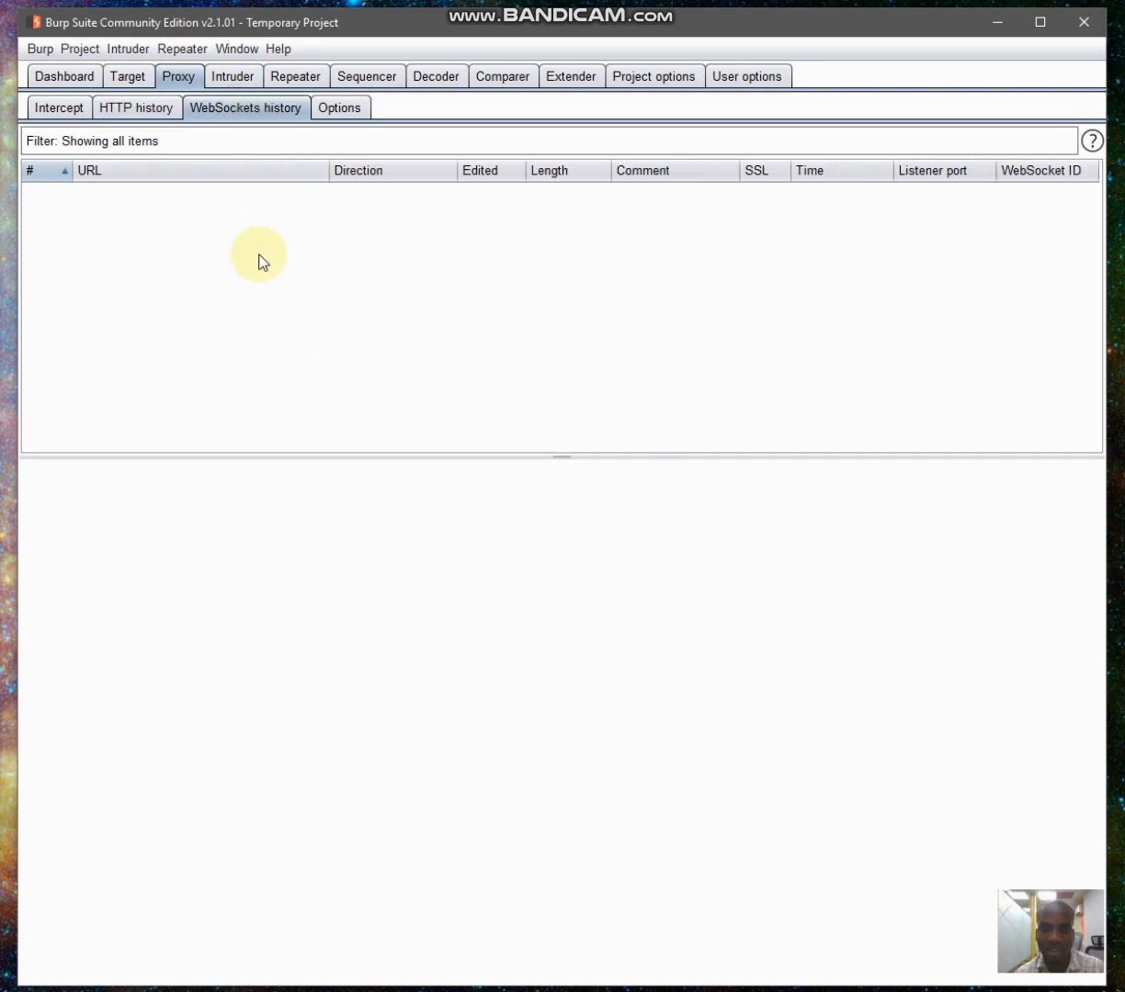
Review the proxy options, from the listeners and interception rules through response modification, match and replace, and SSL pass through.
{"action": "left_click", "coordinate": [340, 108]}
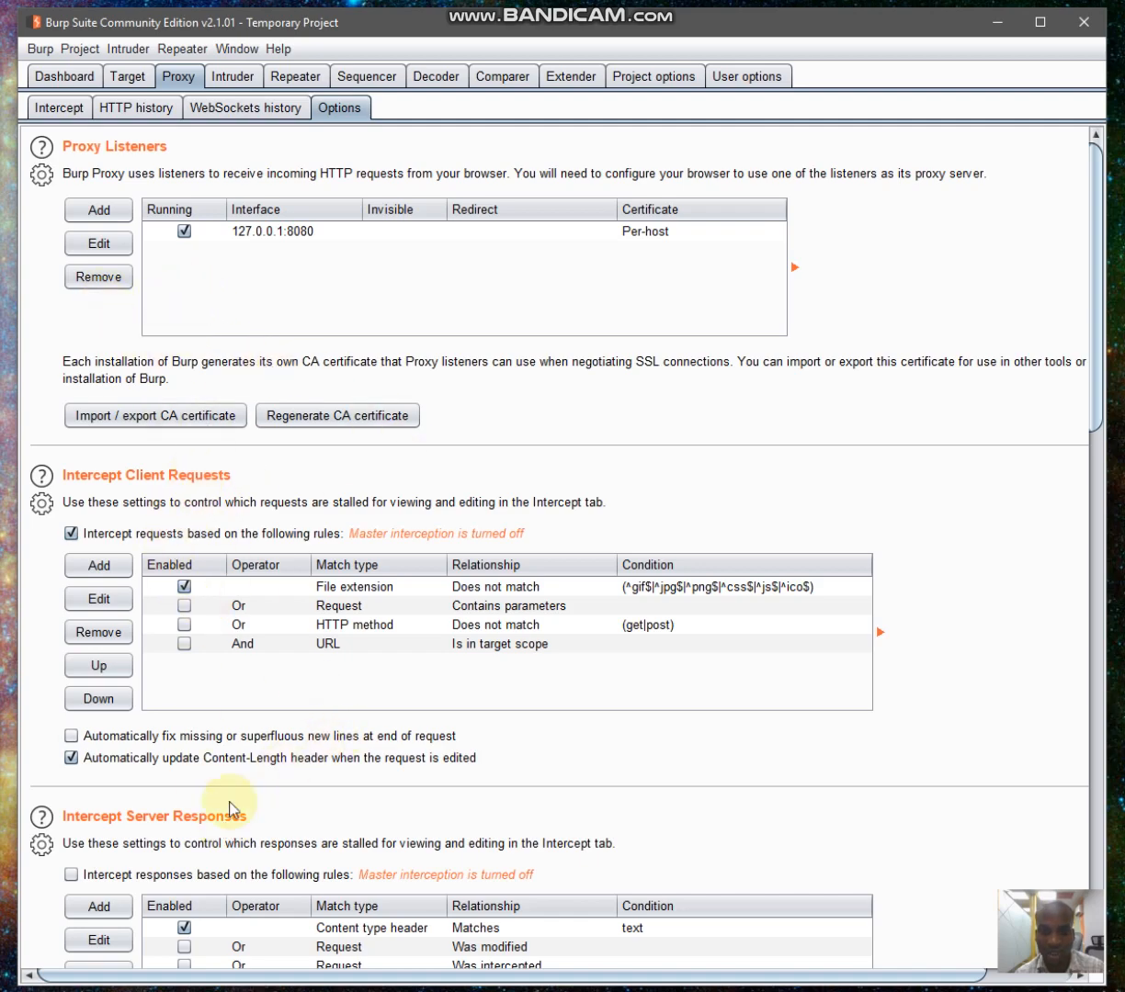
{"action": "scroll", "coordinate": [289, 716], "scroll_direction": "down", "scroll_amount": 5}
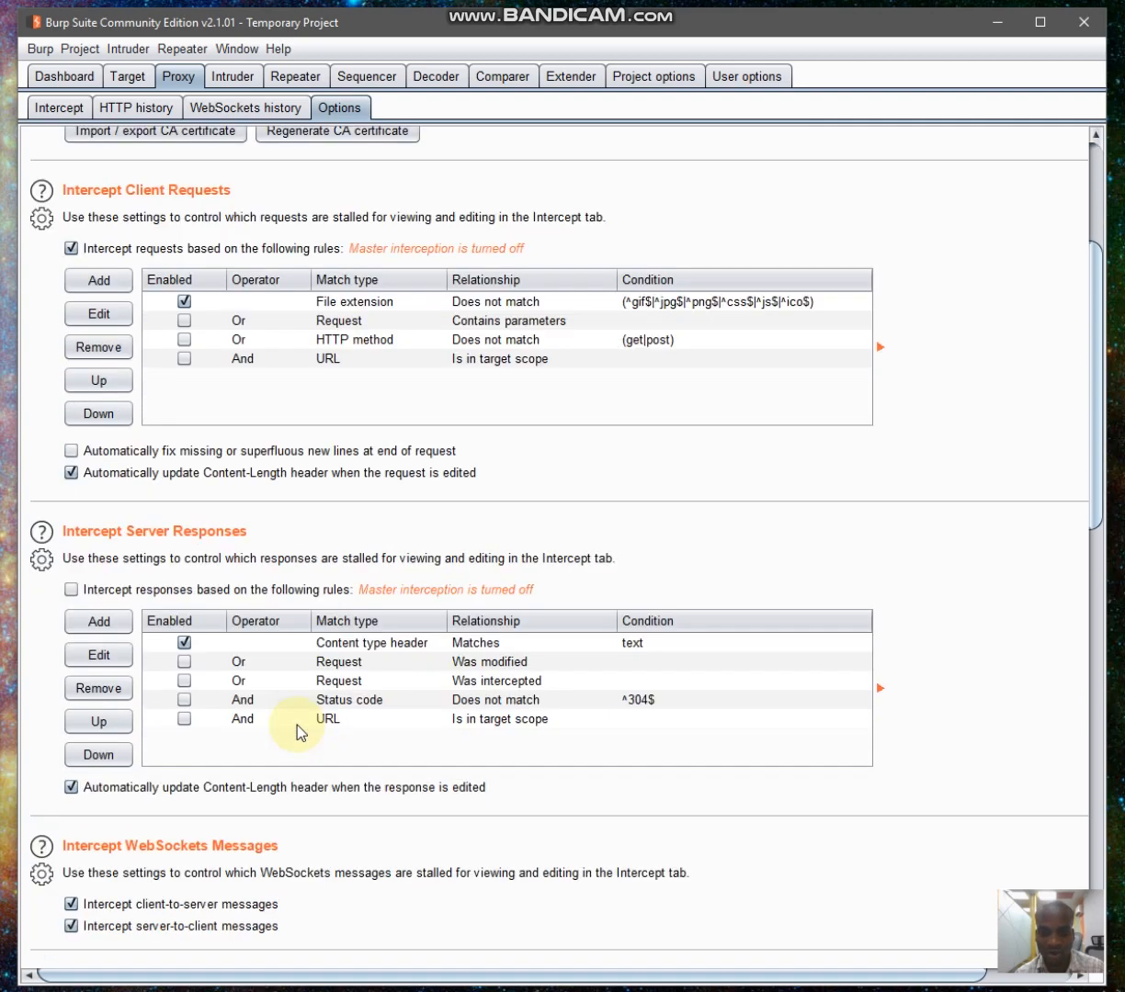
{"action": "scroll", "coordinate": [296, 727], "scroll_direction": "down", "scroll_amount": 5}
{"action": "scroll", "coordinate": [295, 732], "scroll_direction": "down", "scroll_amount": 5}
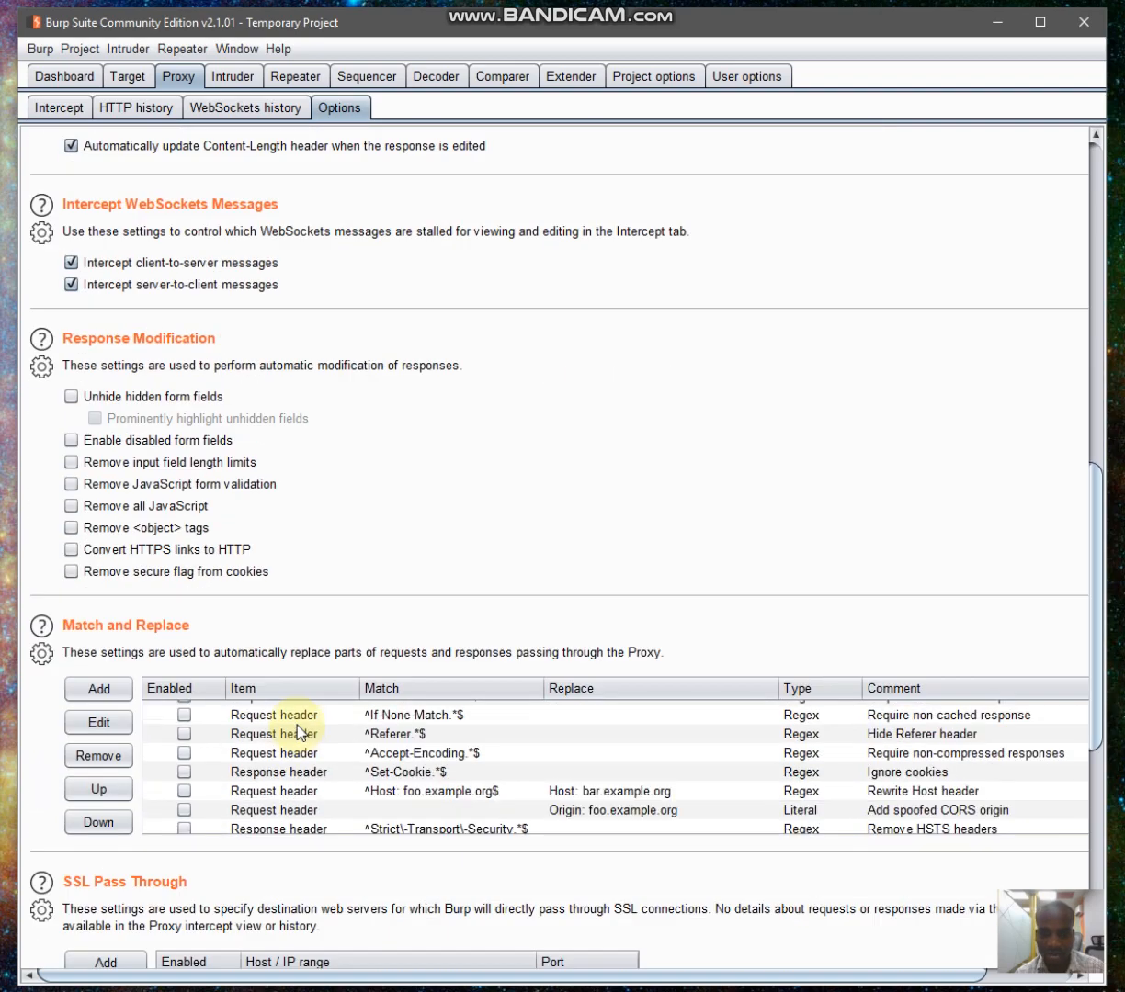
{"action": "scroll", "coordinate": [296, 733], "scroll_direction": "down", "scroll_amount": 5}
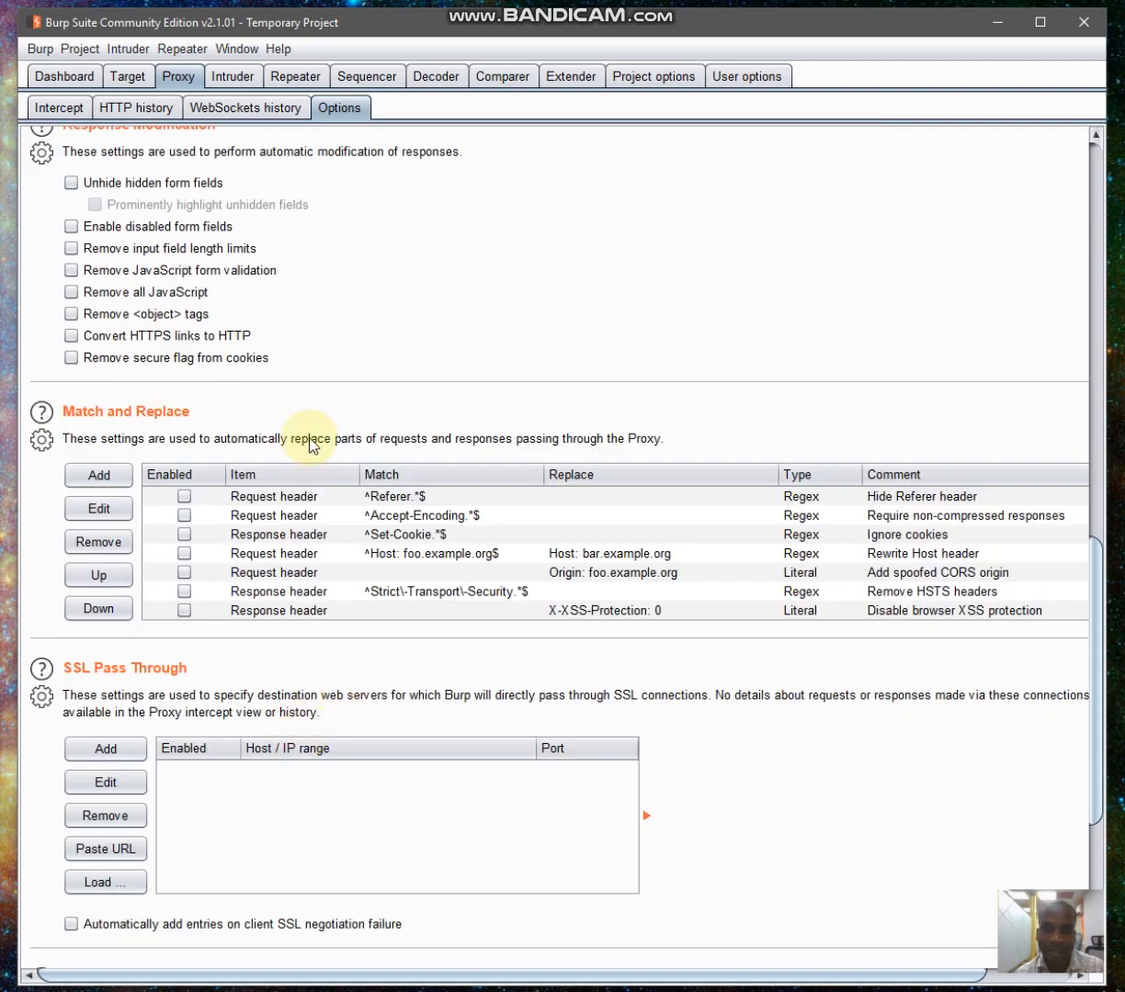
View the Intruder attack's target, payload positions, payload sets and attack options.
{"action": "left_click", "coordinate": [233, 81]}
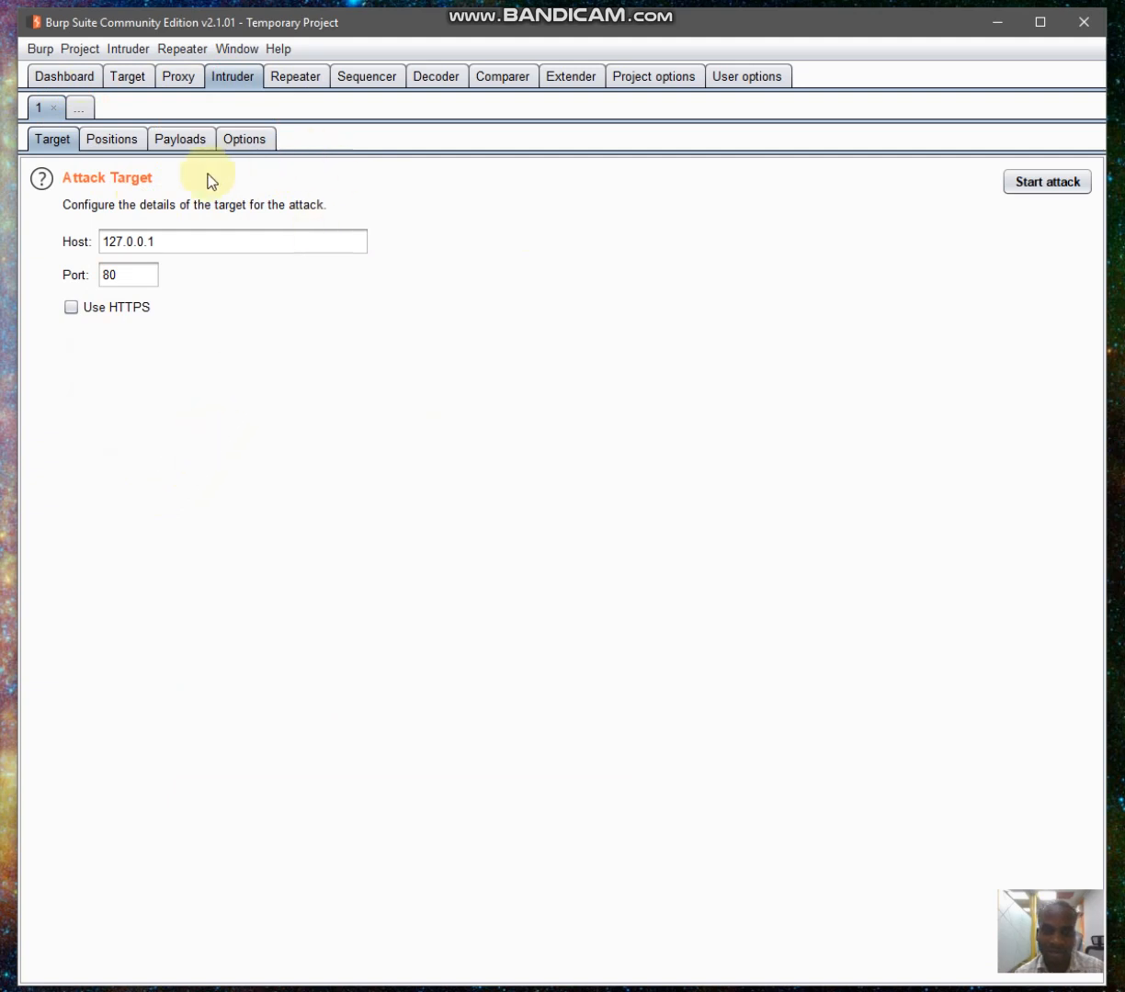
{"action": "left_click", "coordinate": [114, 136]}
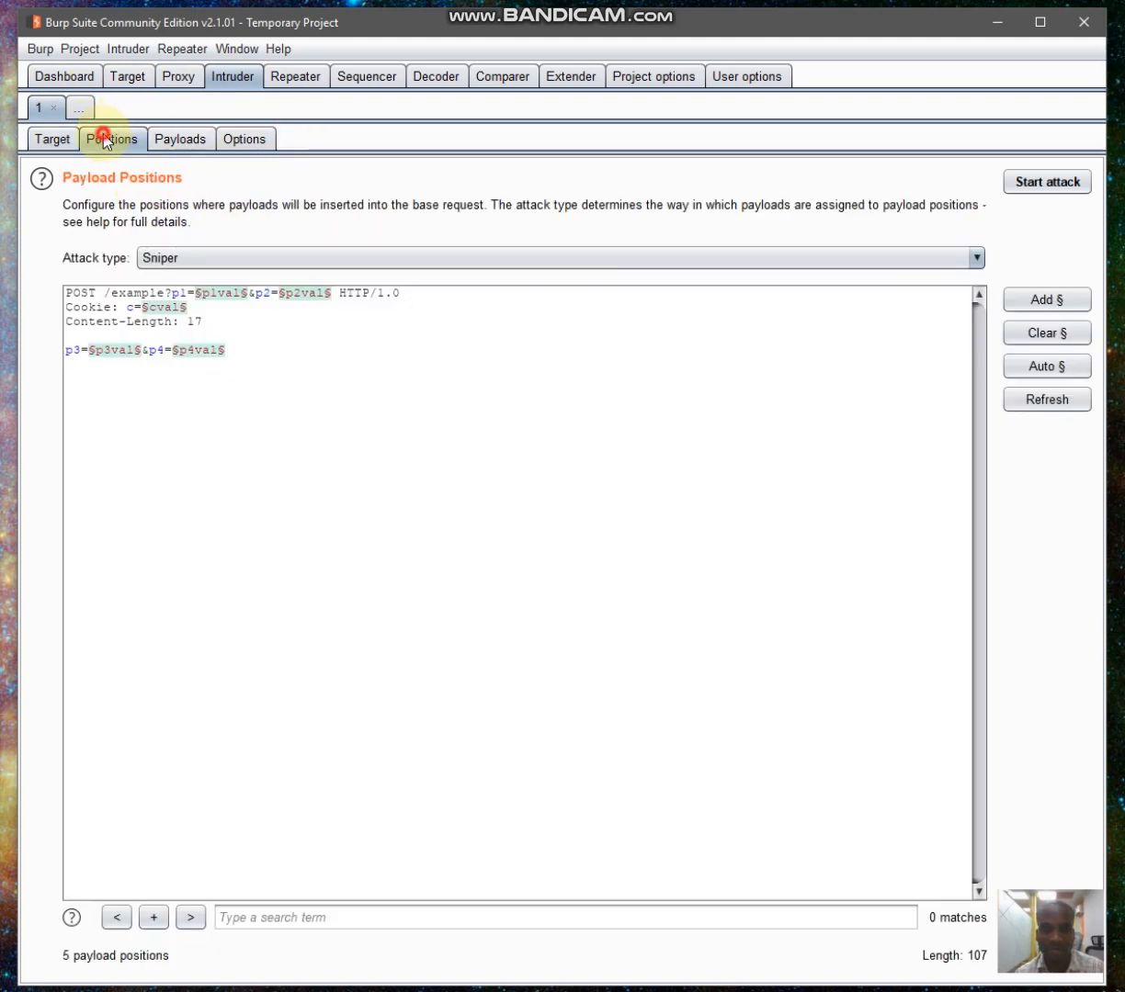
{"action": "left_click", "coordinate": [176, 140]}
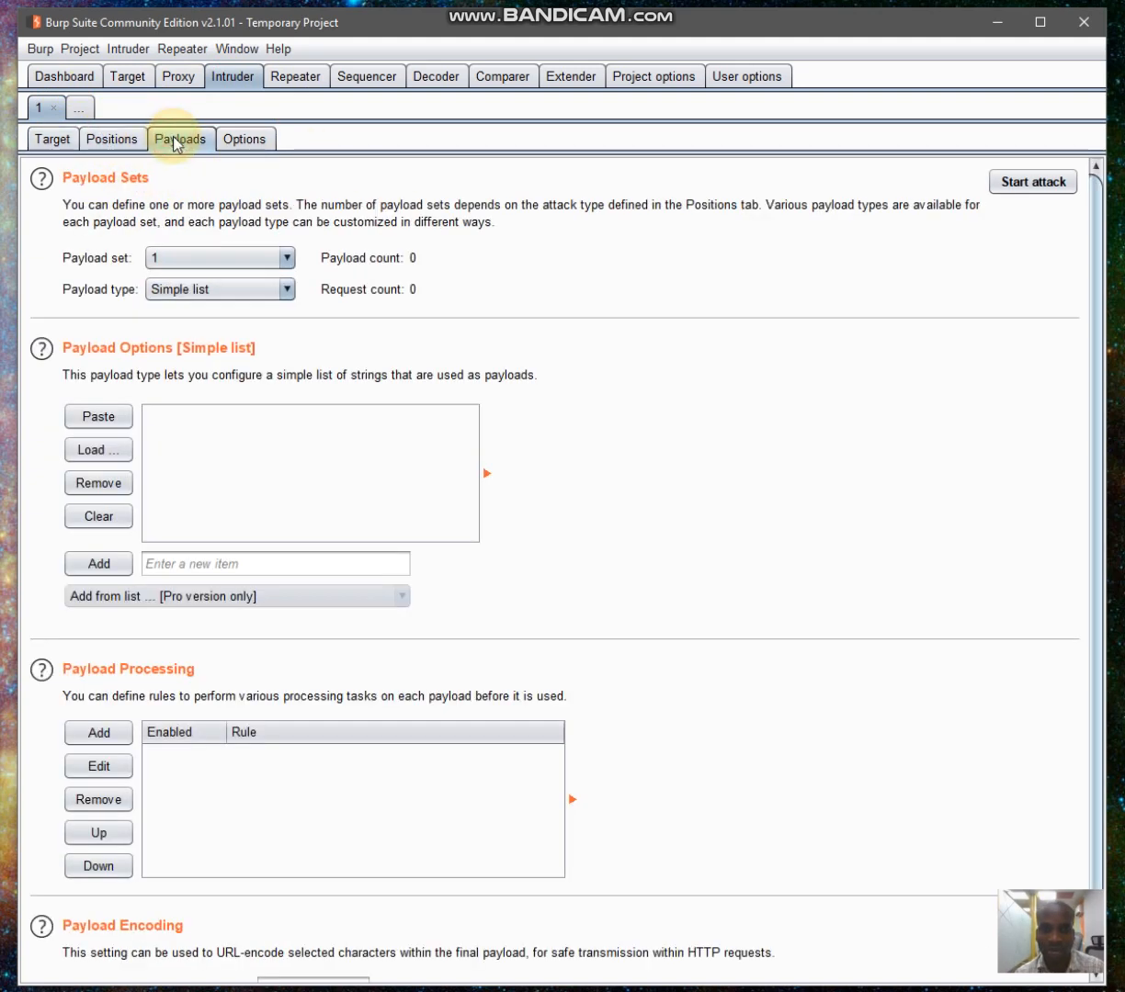
{"action": "left_click", "coordinate": [246, 143]}
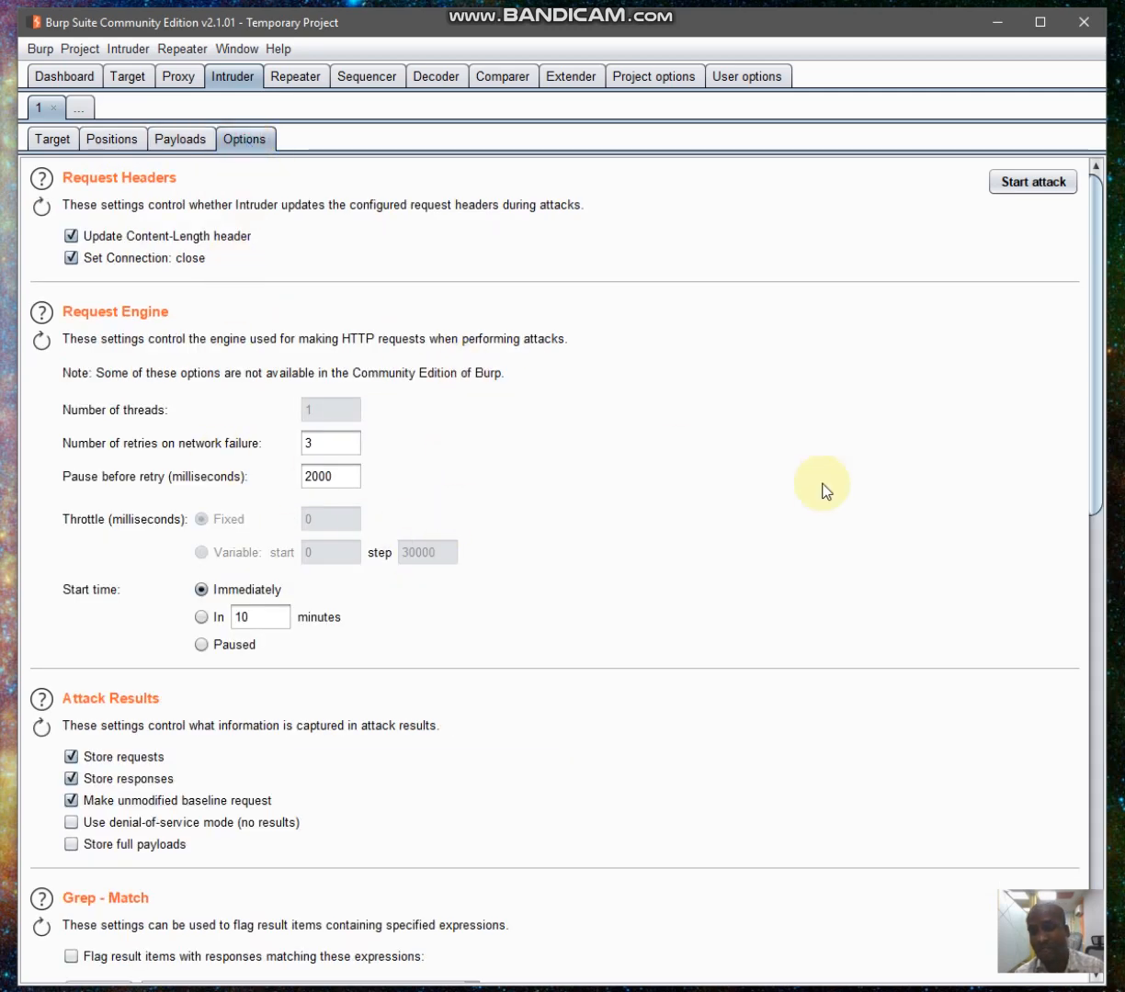
View the Repeater's request and response areas and the Sequencer's live capture, manual load and analysis options.
{"action": "left_click", "coordinate": [296, 79]}
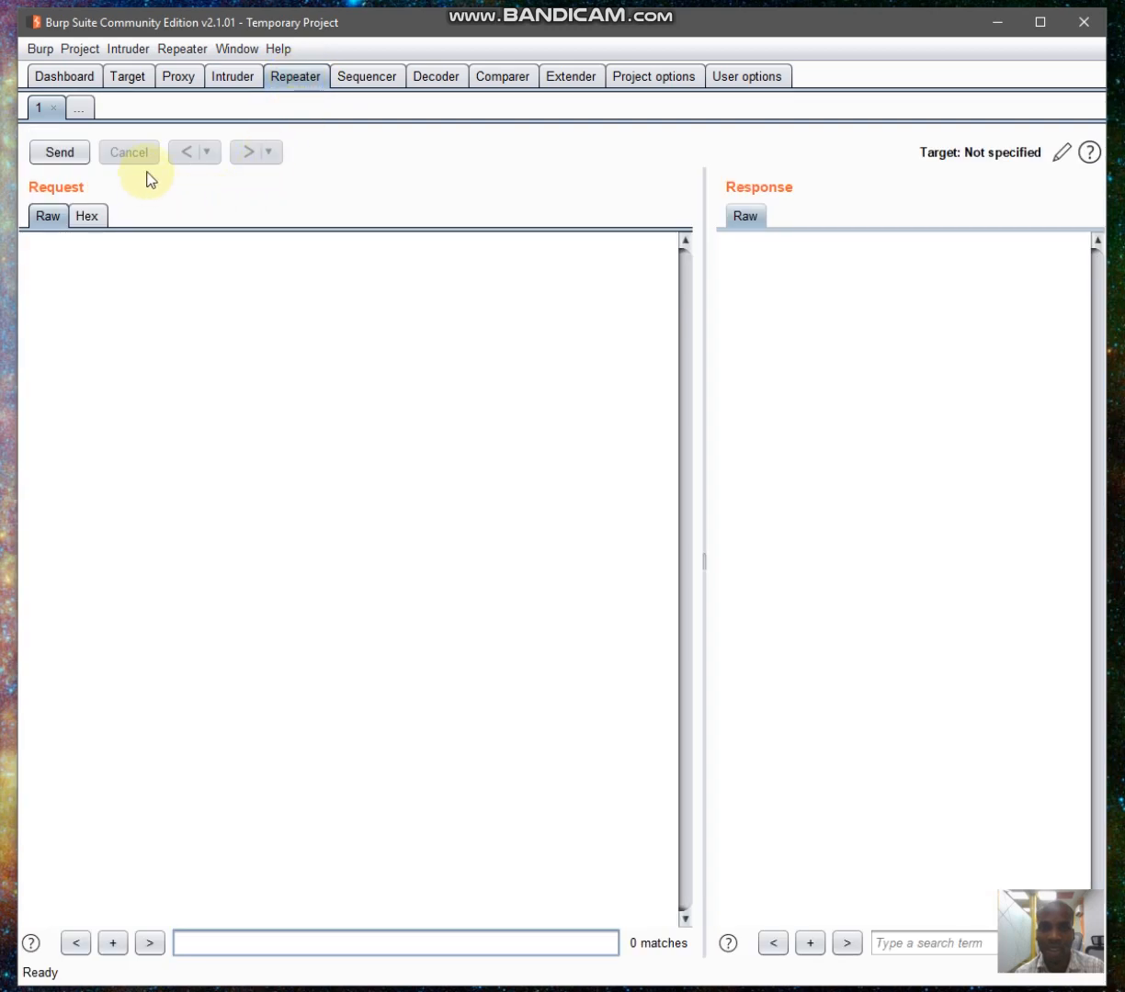
{"action": "left_click", "coordinate": [363, 81]}
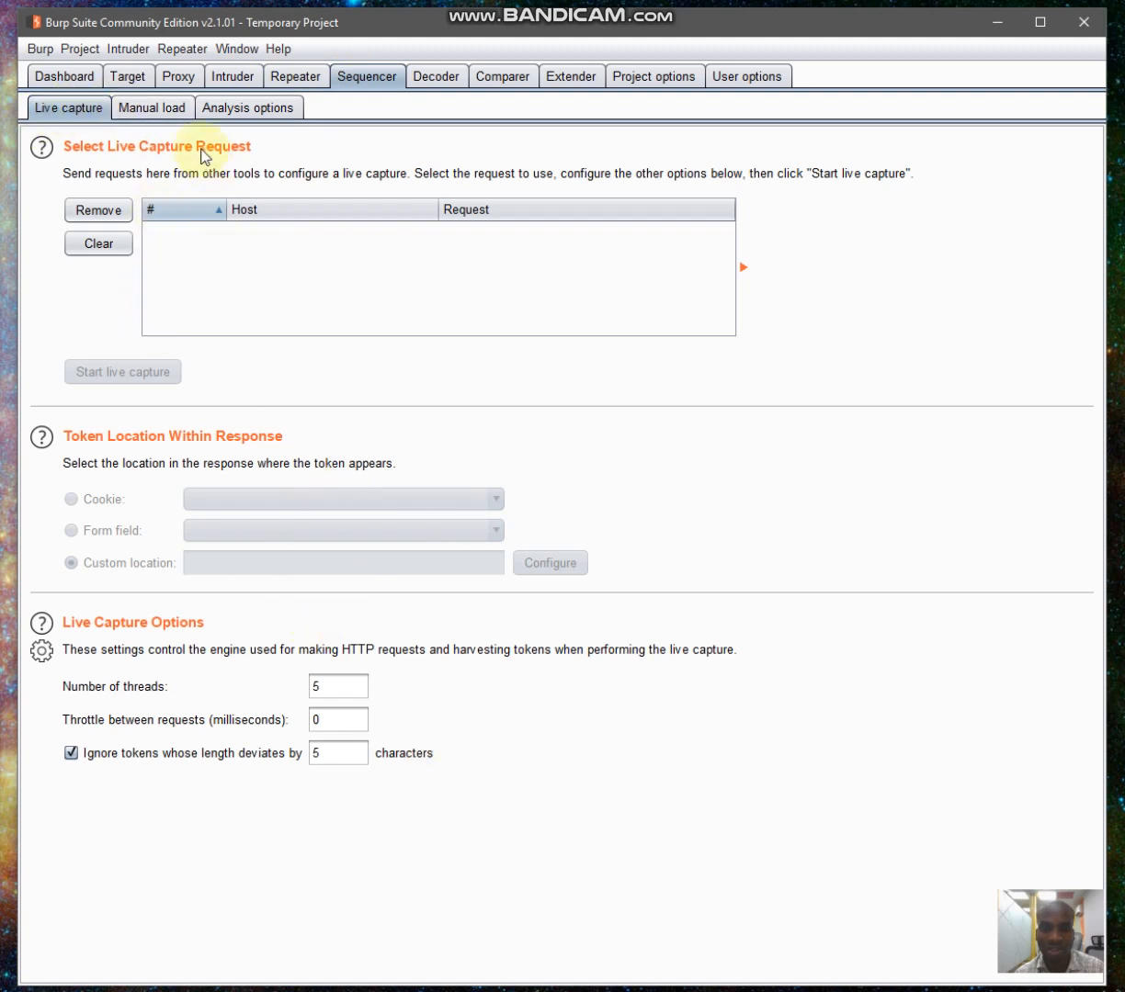
{"action": "left_click", "coordinate": [136, 107]}
{"action": "left_click", "coordinate": [220, 115]}
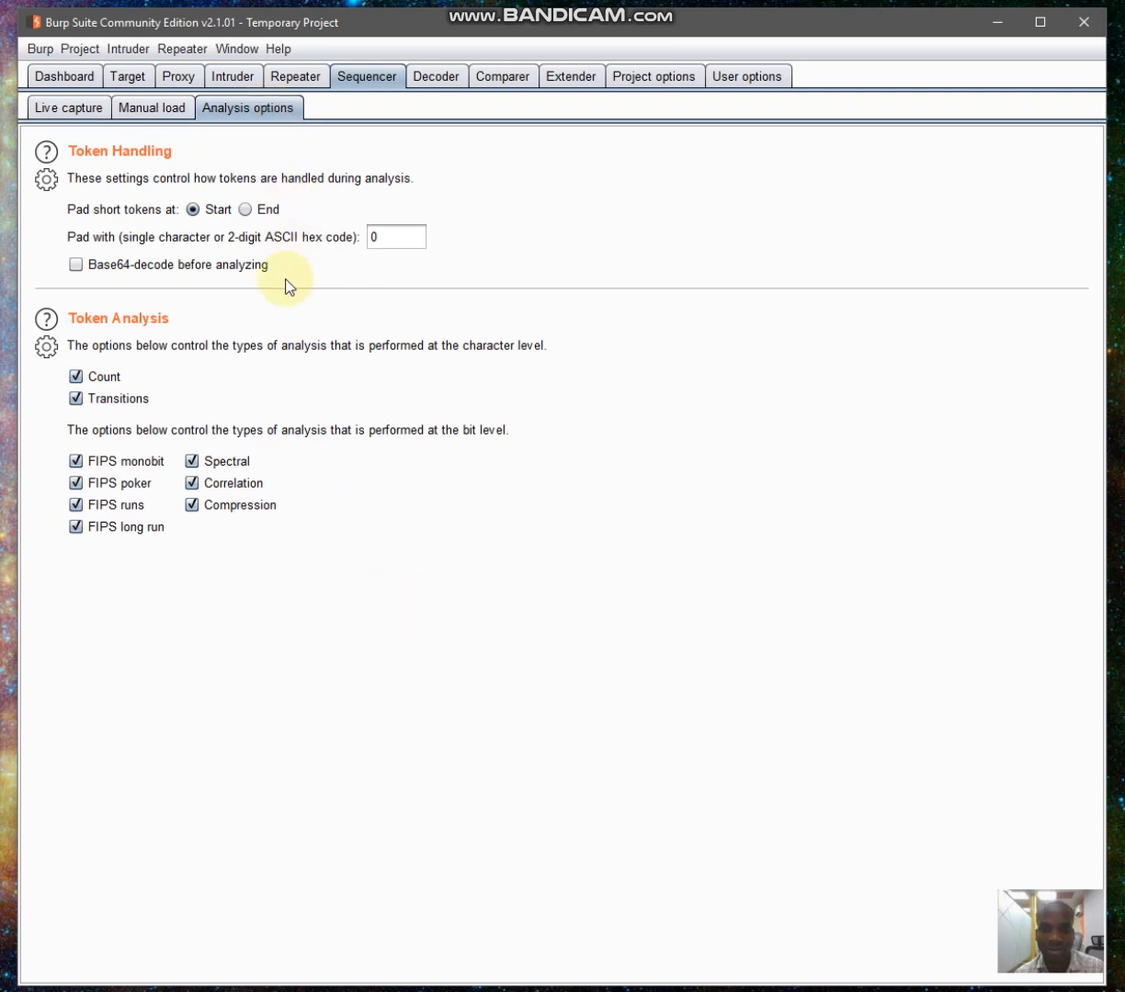
Review the decoding, encoding and hashing choices offered by the Decoder without applying any.
{"action": "left_click", "coordinate": [446, 81]}
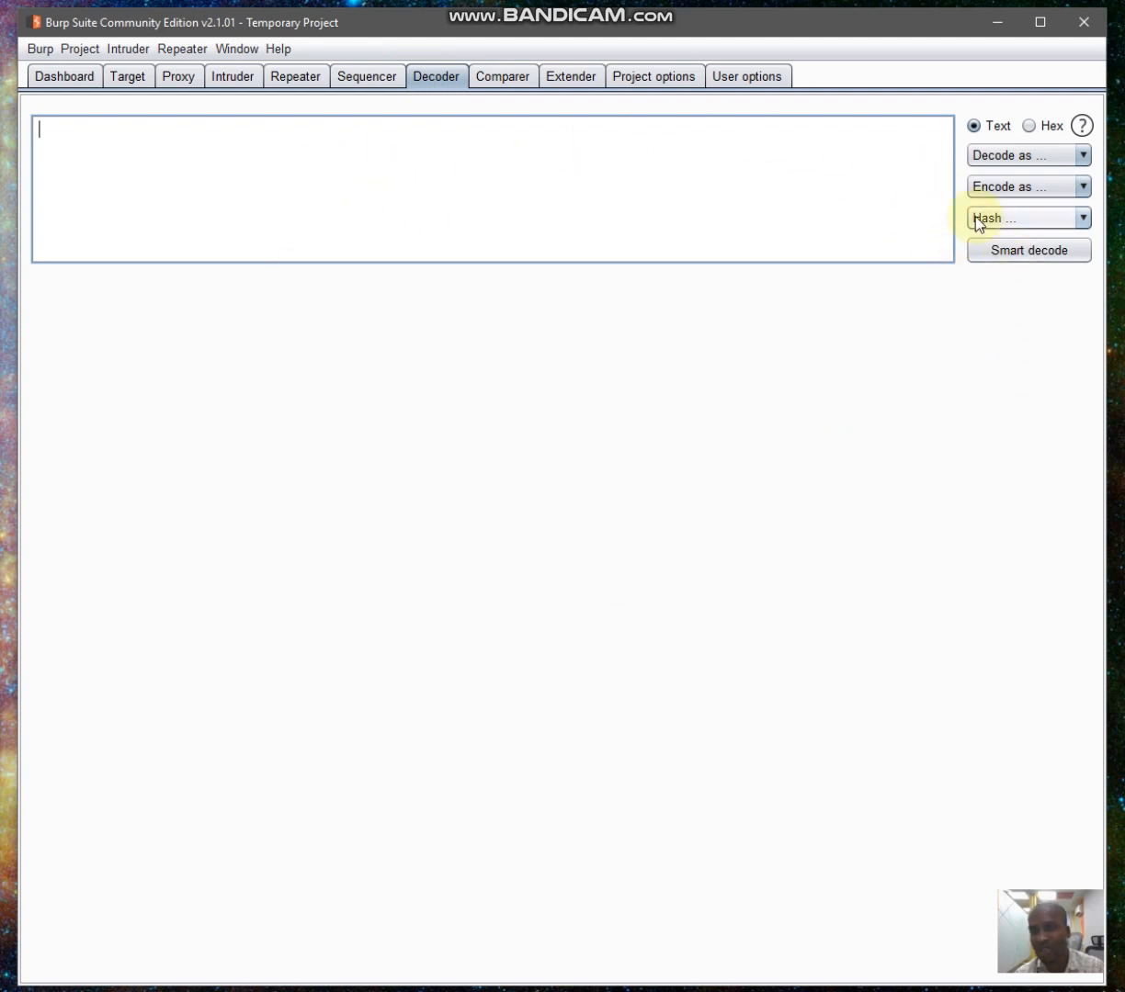
{"action": "left_click", "coordinate": [1024, 155]}
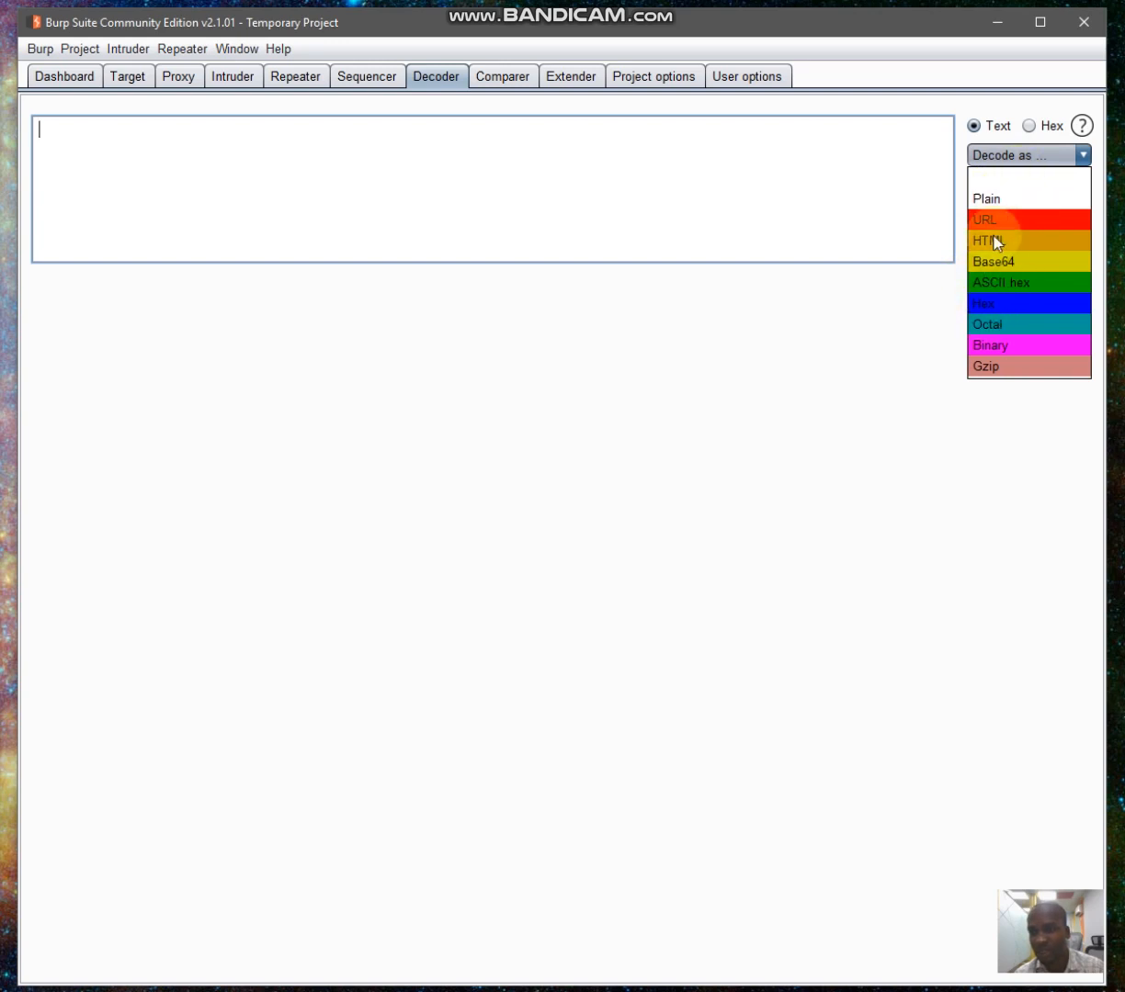
{"action": "left_click", "coordinate": [931, 362]}
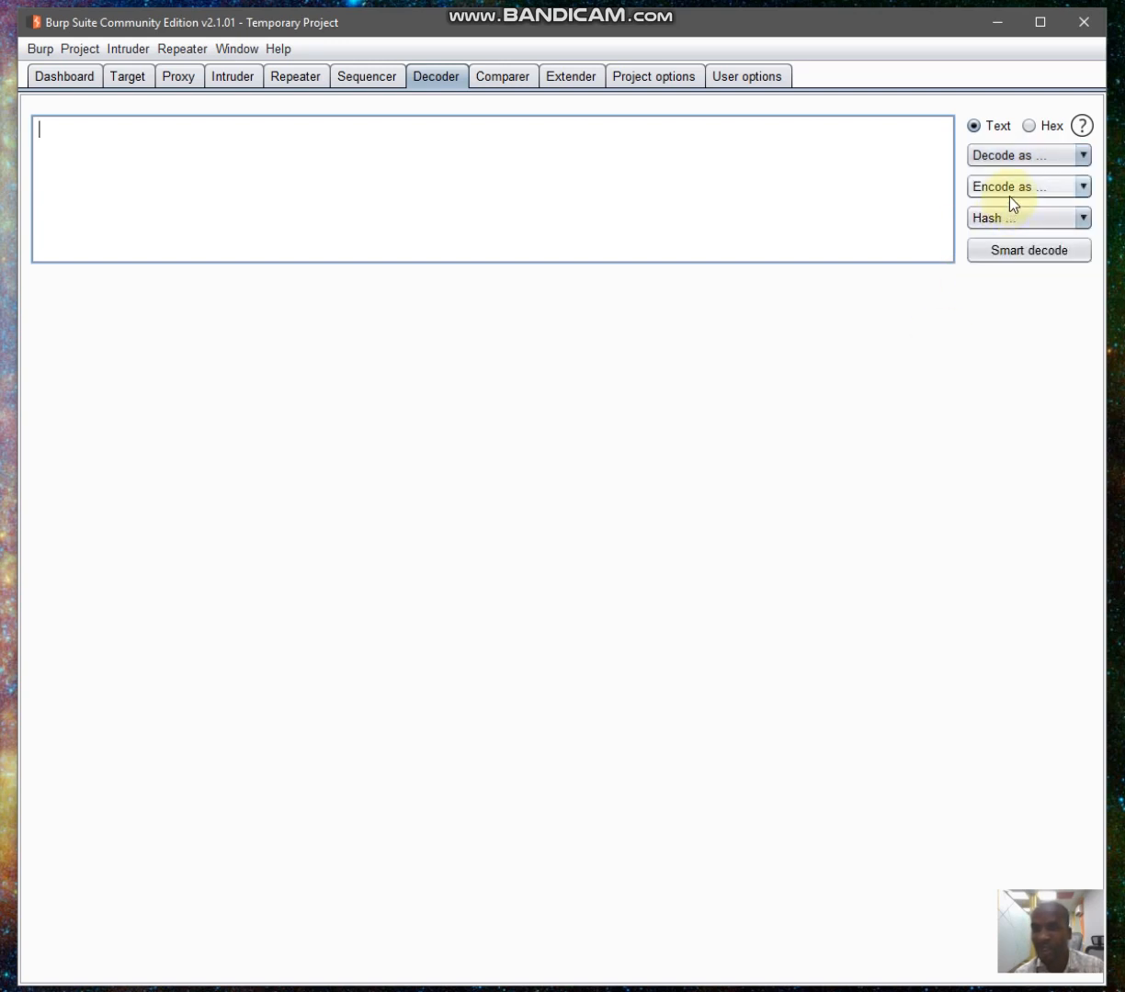
{"action": "left_click", "coordinate": [1010, 188]}
{"action": "left_click", "coordinate": [932, 348]}
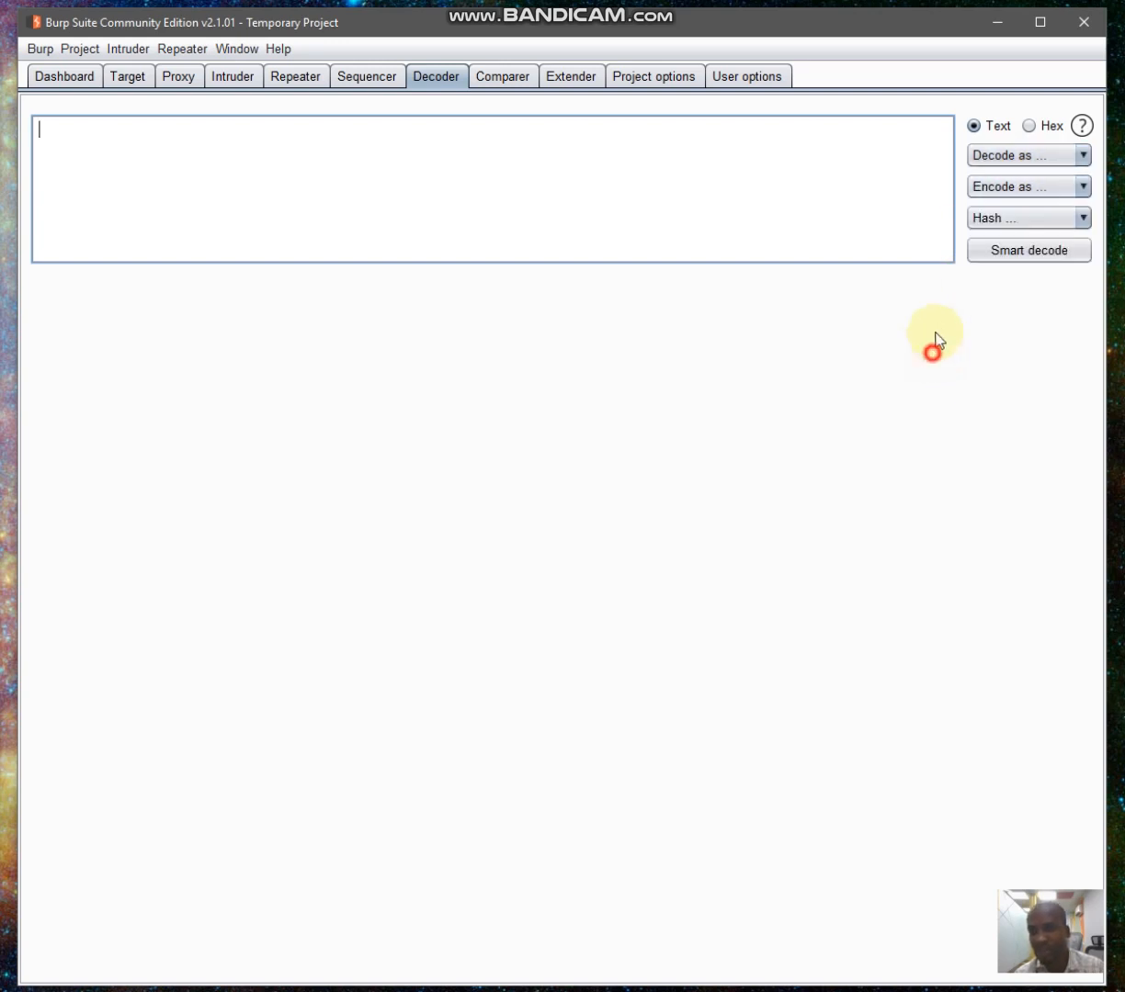
{"action": "left_click", "coordinate": [992, 218]}
{"action": "left_click", "coordinate": [836, 392]}
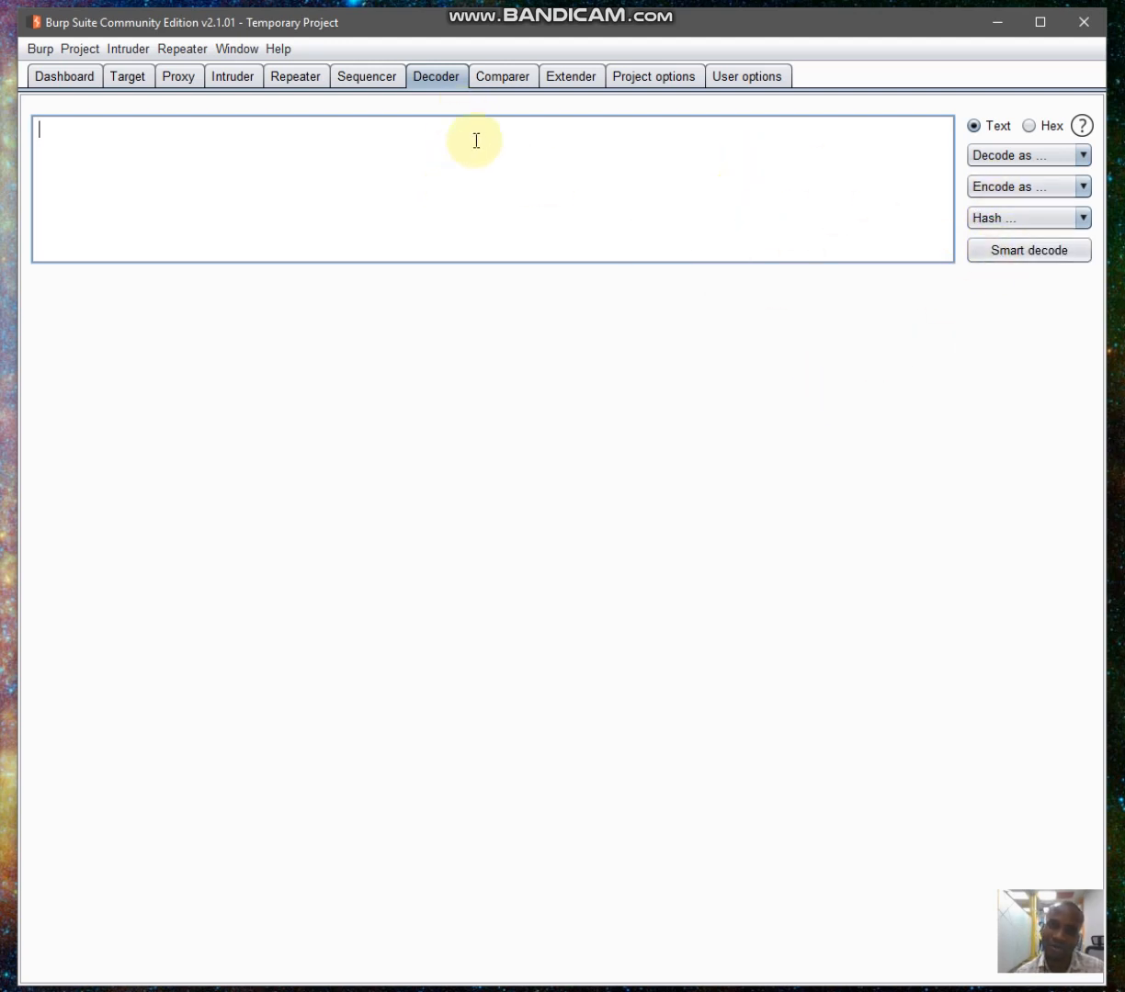
View the Comparer's two item lists and its file loading dialog without loading any file.
{"action": "left_click", "coordinate": [497, 79]}
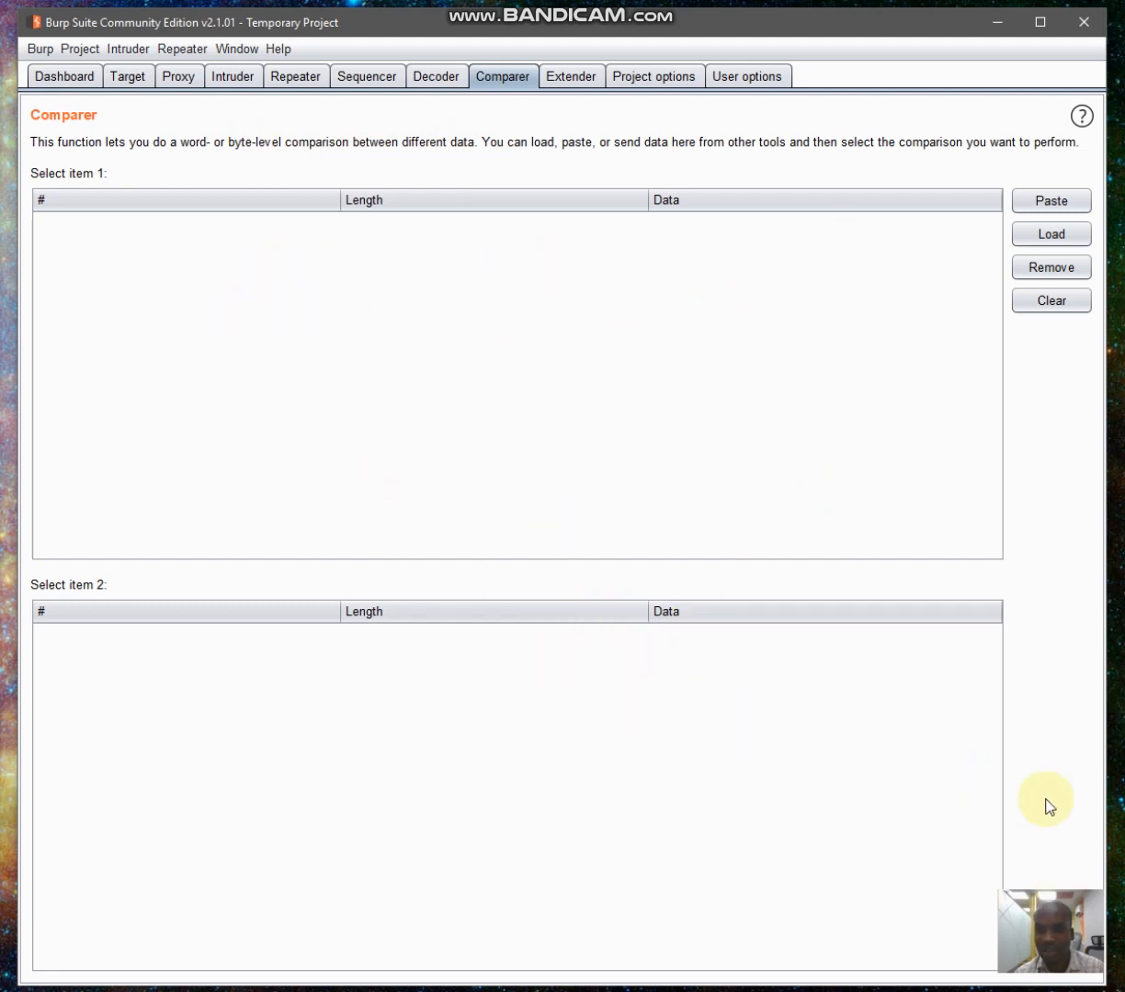
{"action": "left_click", "coordinate": [1034, 237]}
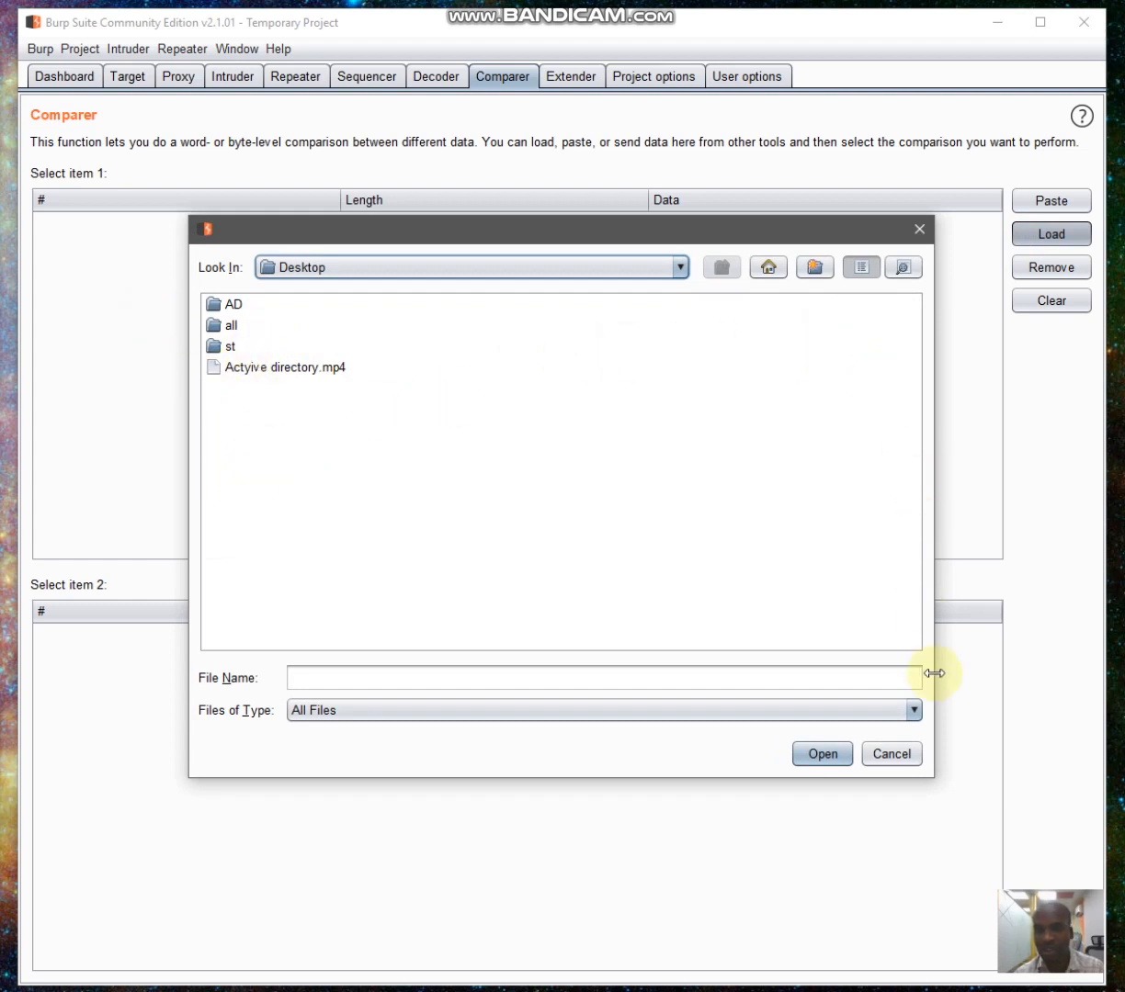
{"action": "left_click", "coordinate": [893, 761]}
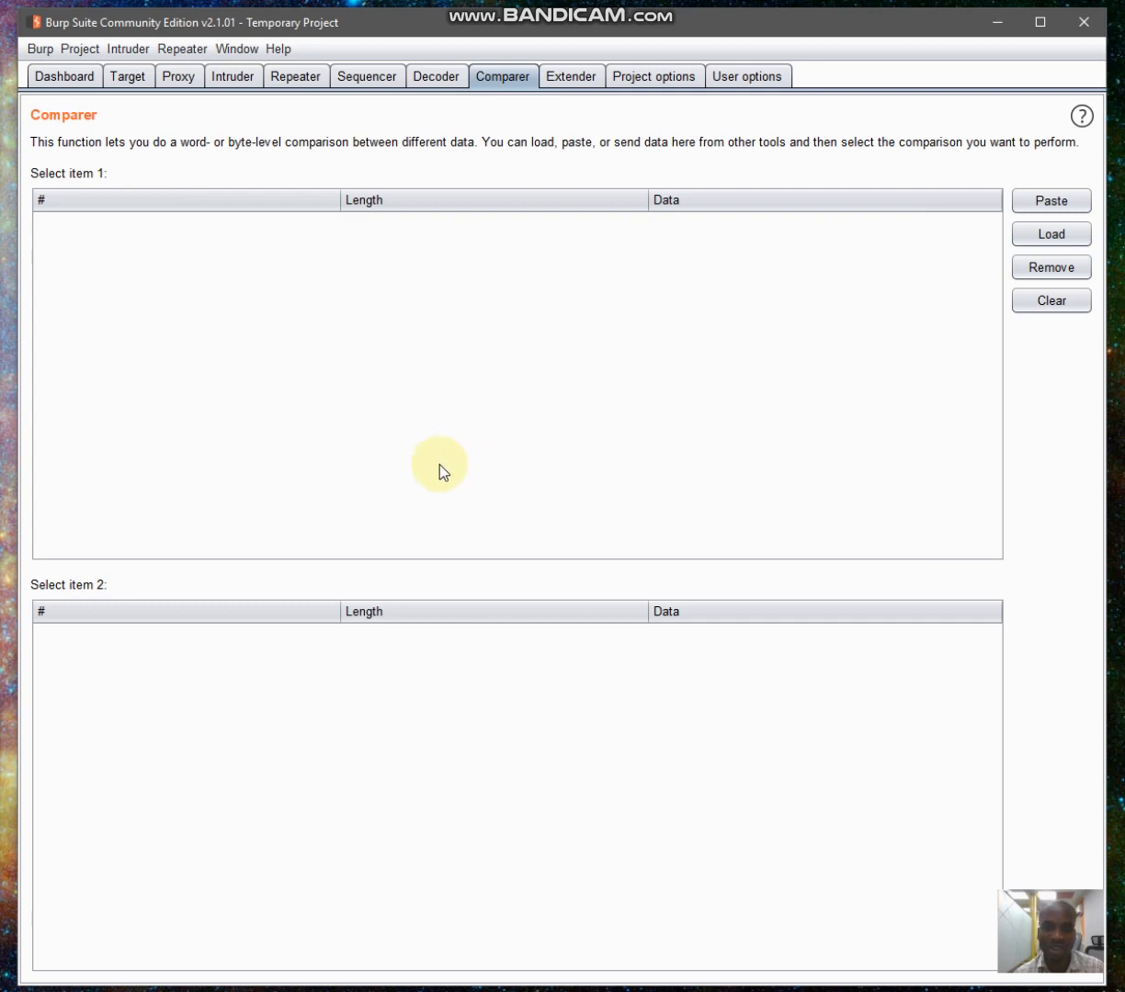
View the Extender's extensions list and read the description of Active Scan++ in the BApp Store.
{"action": "left_click", "coordinate": [569, 78]}
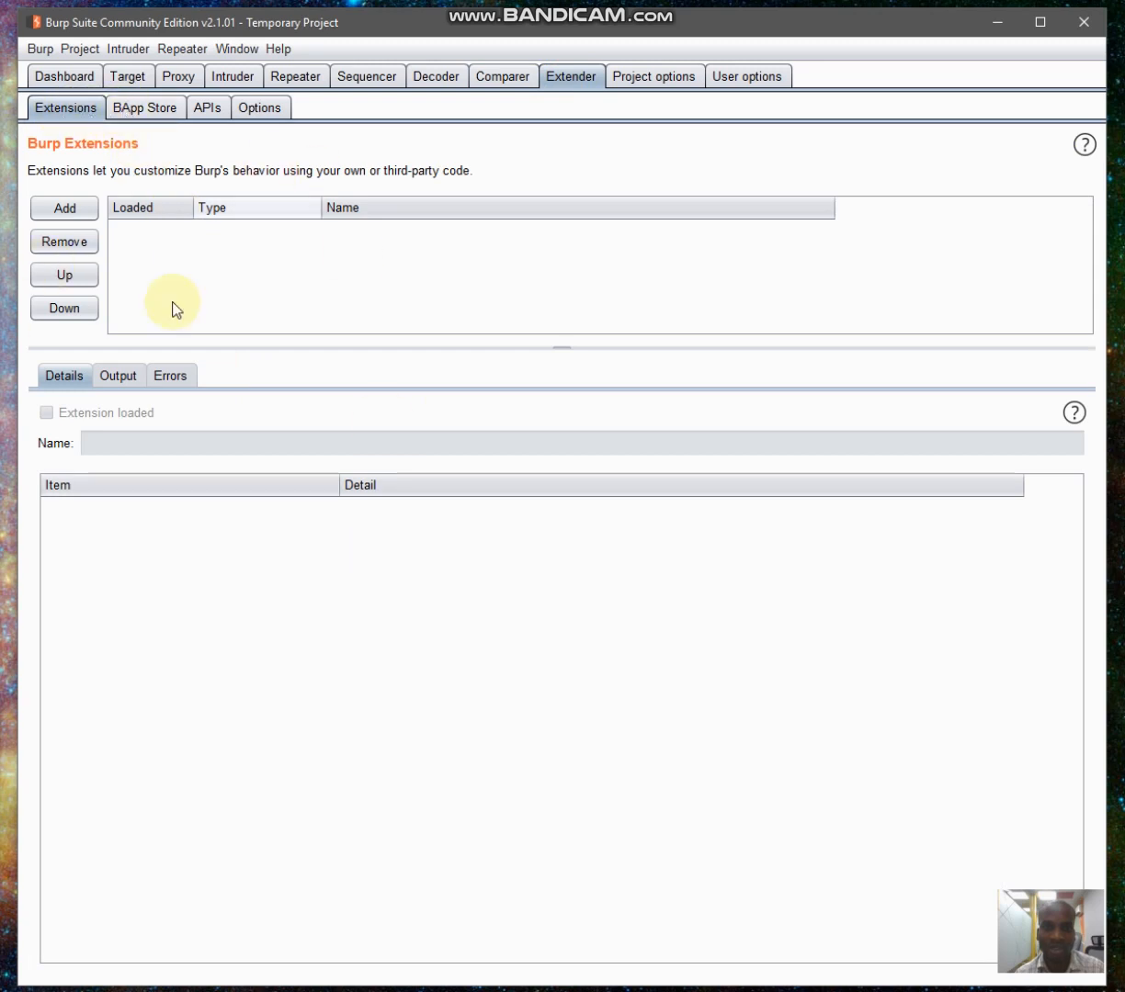
{"action": "left_click", "coordinate": [131, 115]}
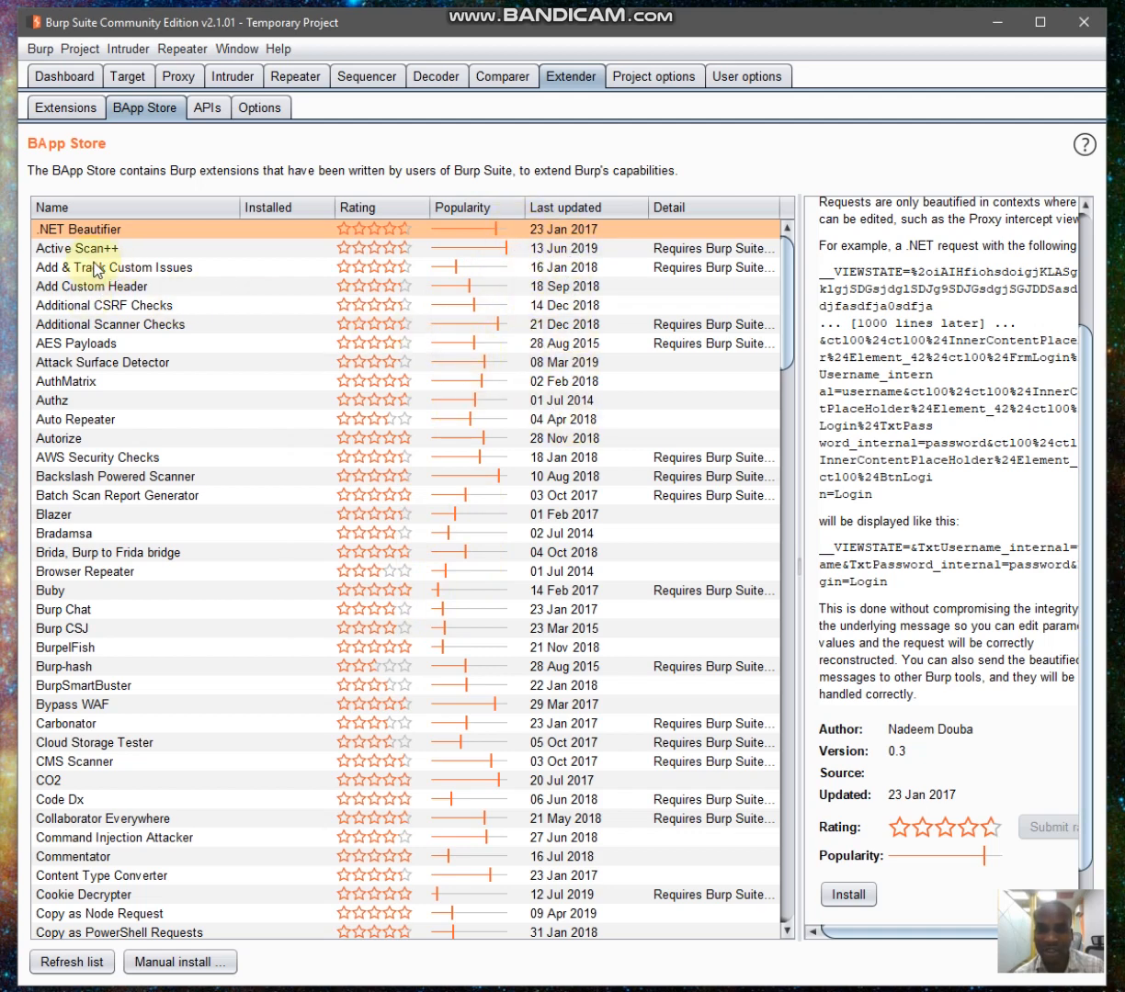
{"action": "left_click", "coordinate": [675, 248]}
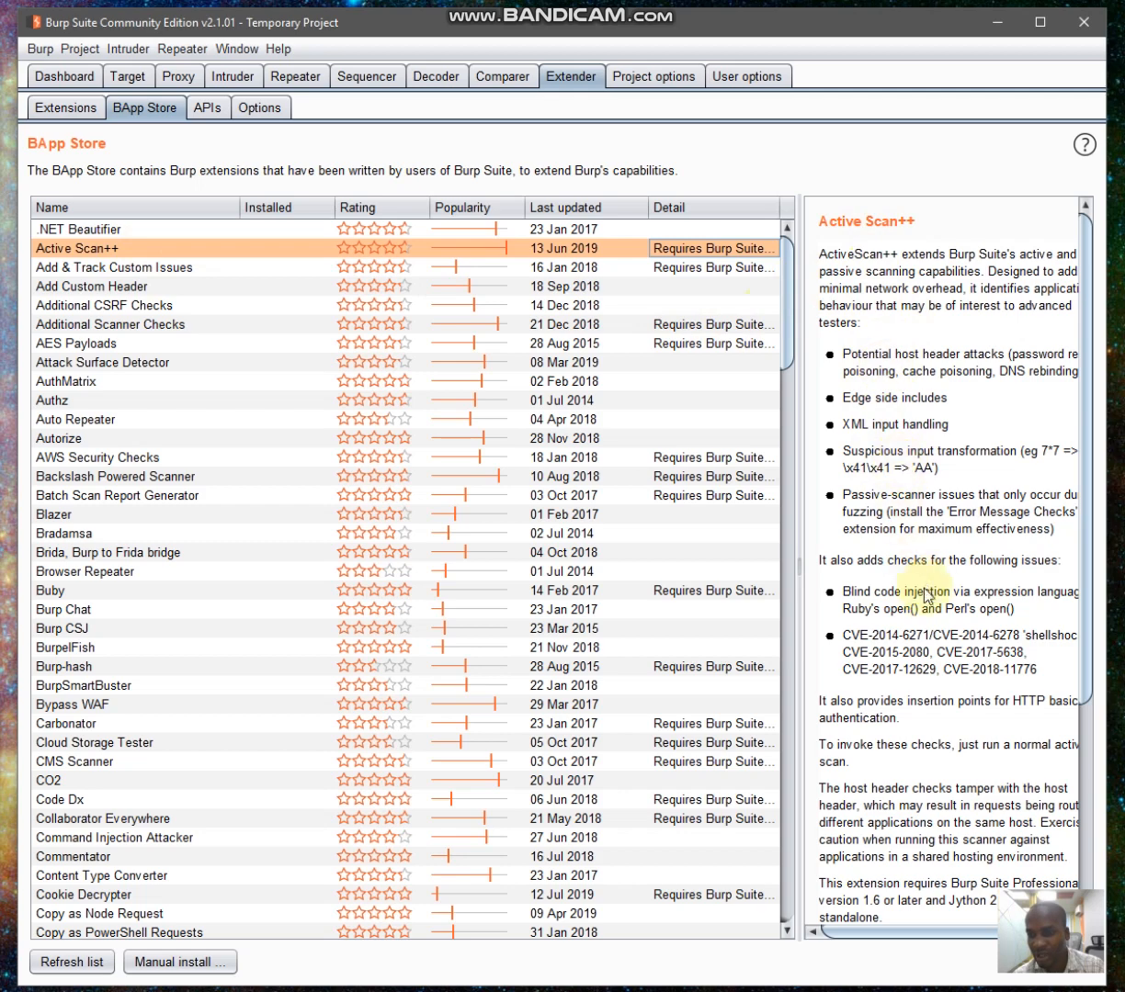
{"action": "scroll", "coordinate": [937, 643], "scroll_direction": "down", "scroll_amount": 5}
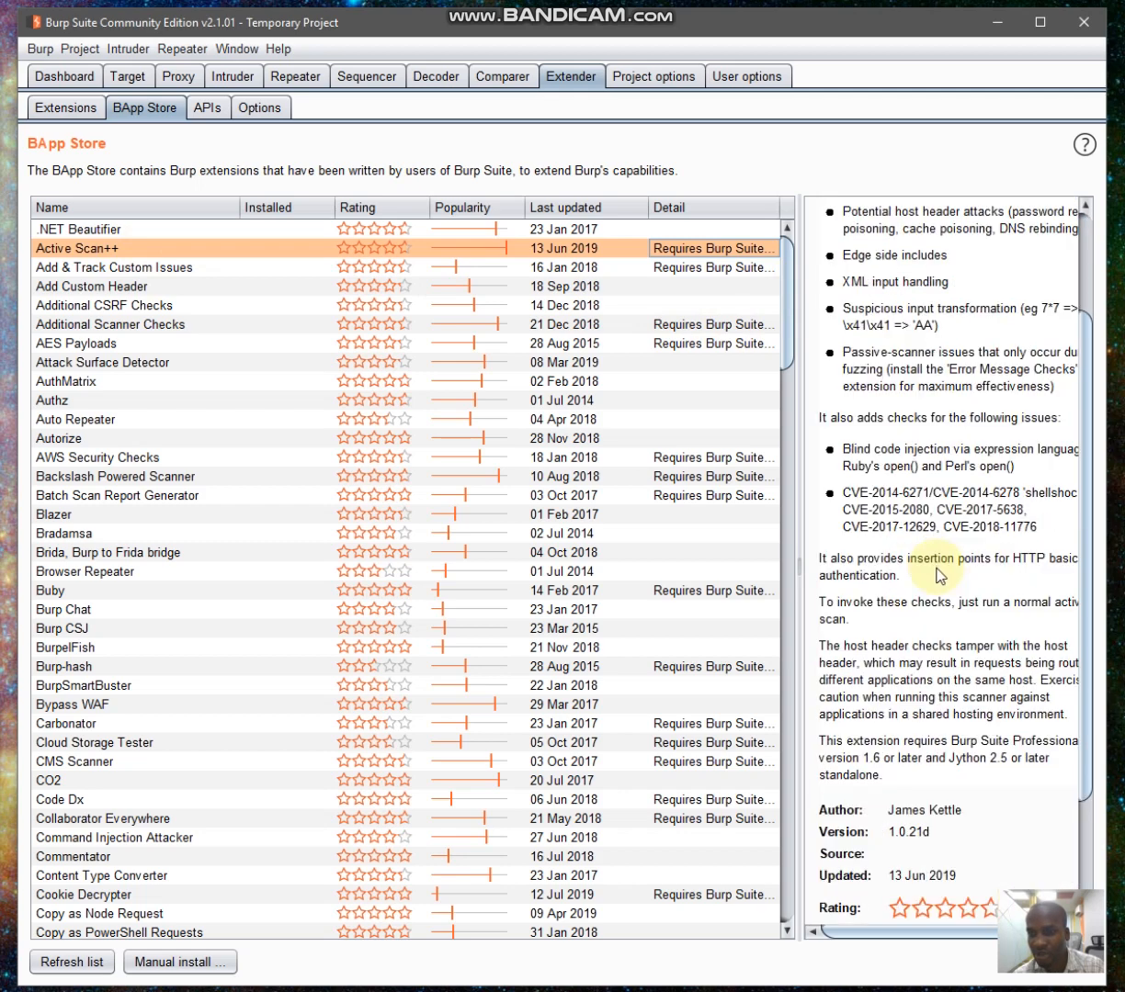
{"action": "scroll", "coordinate": [939, 586], "scroll_direction": "up", "scroll_amount": 3}
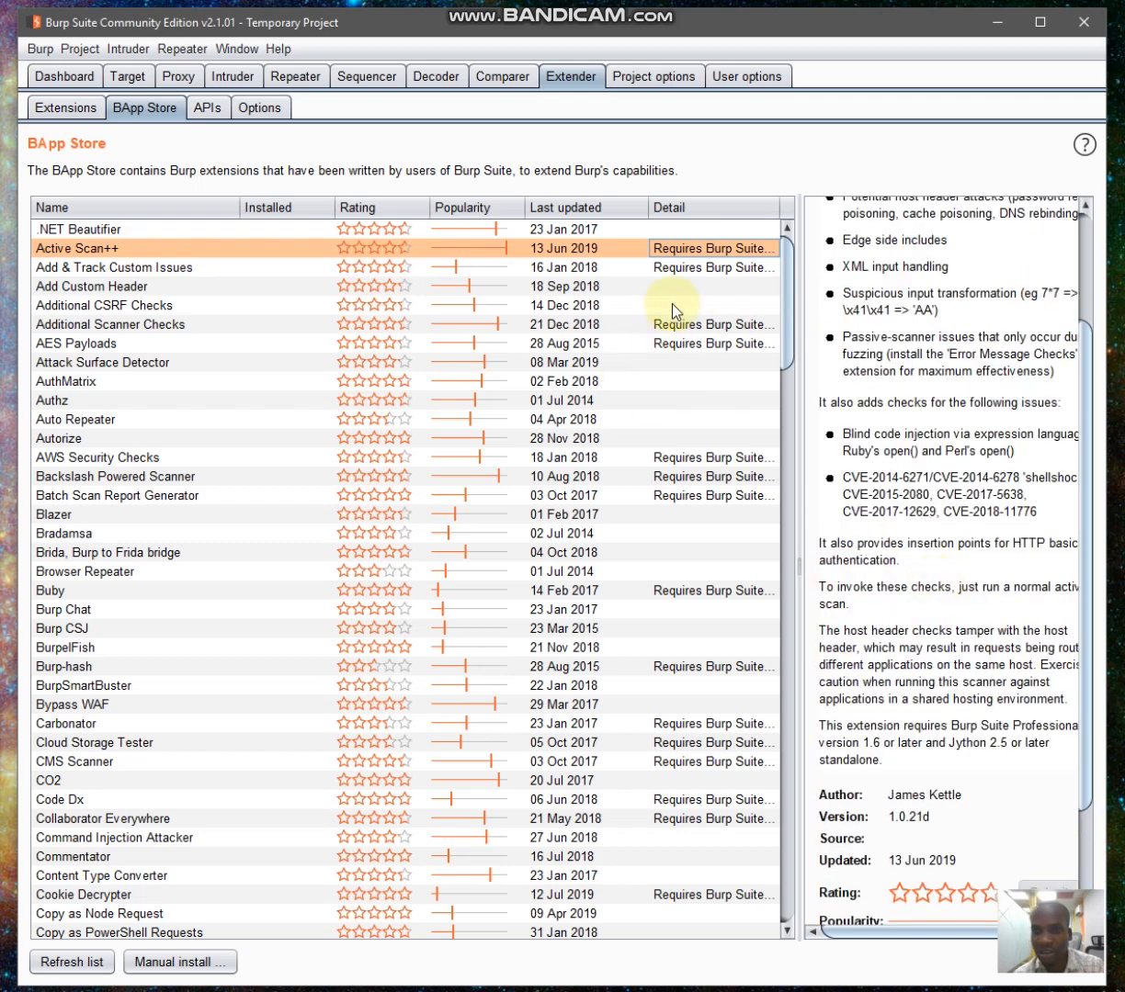
Browse the descriptions of other BApp Store extensions, including AES Payloads, AWS Security Checks, Blazer, Attack Surface Detector, Authz, Buby and Burp Chat.
{"action": "left_click", "coordinate": [92, 266]}
{"action": "left_click", "coordinate": [90, 343]}
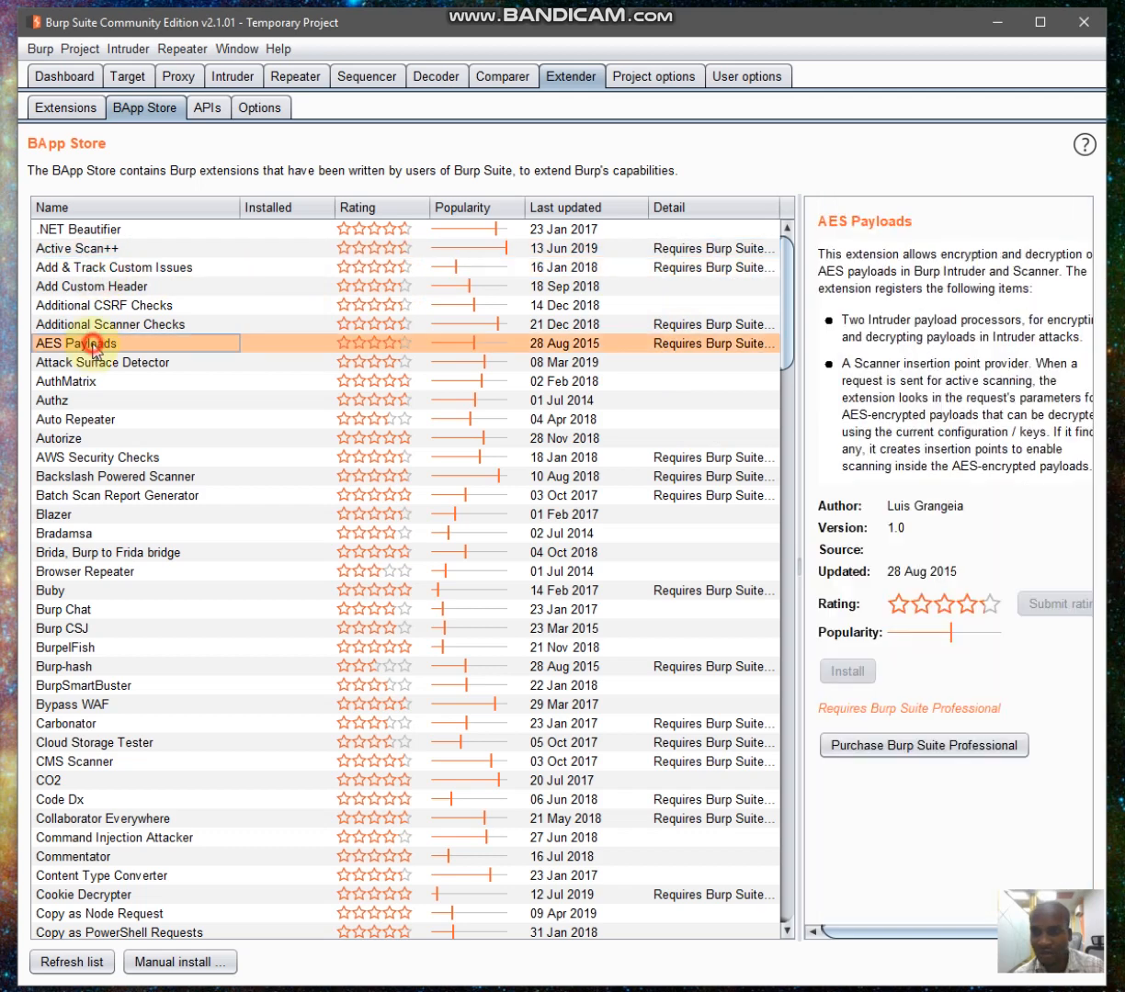
{"action": "left_click", "coordinate": [111, 456]}
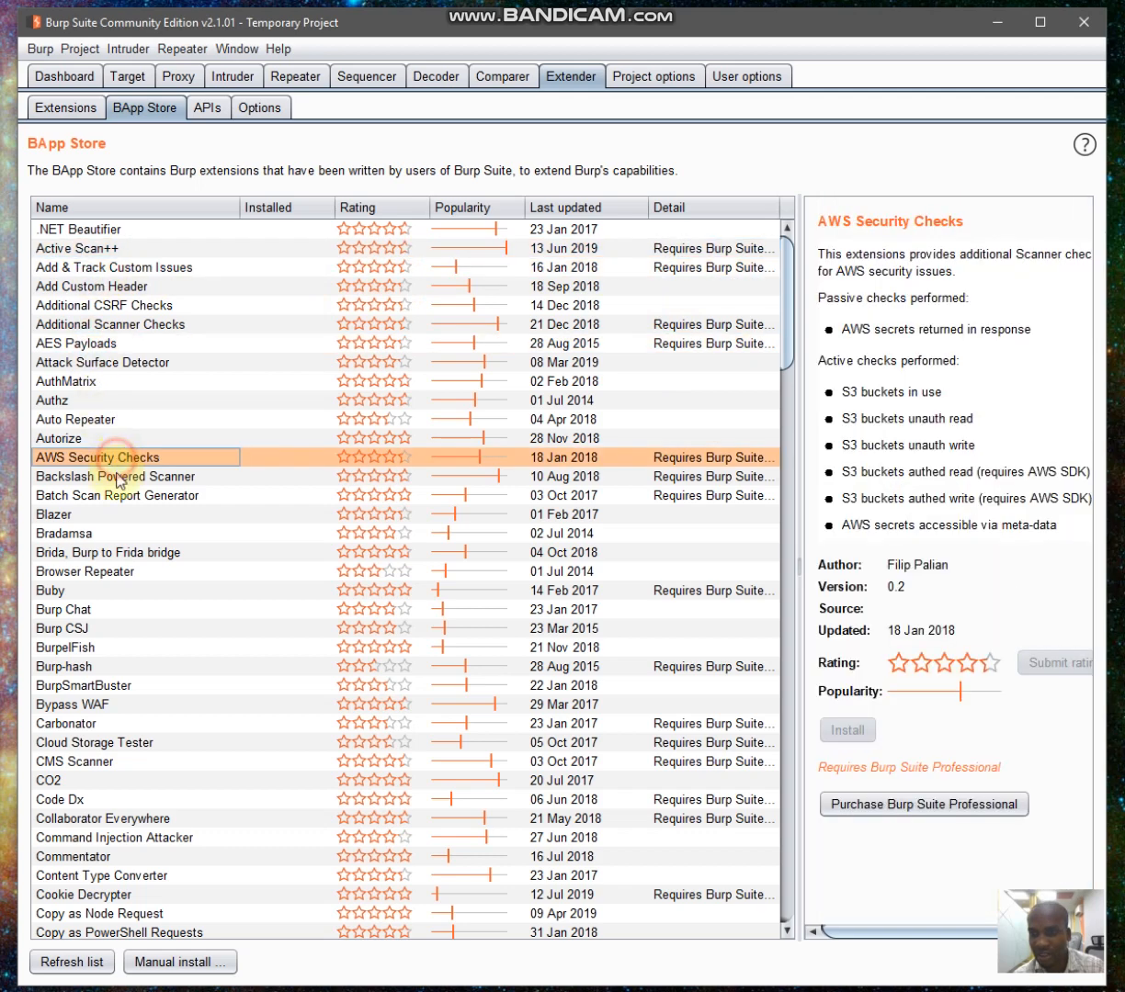
{"action": "left_click", "coordinate": [130, 533]}
{"action": "left_click", "coordinate": [130, 513]}
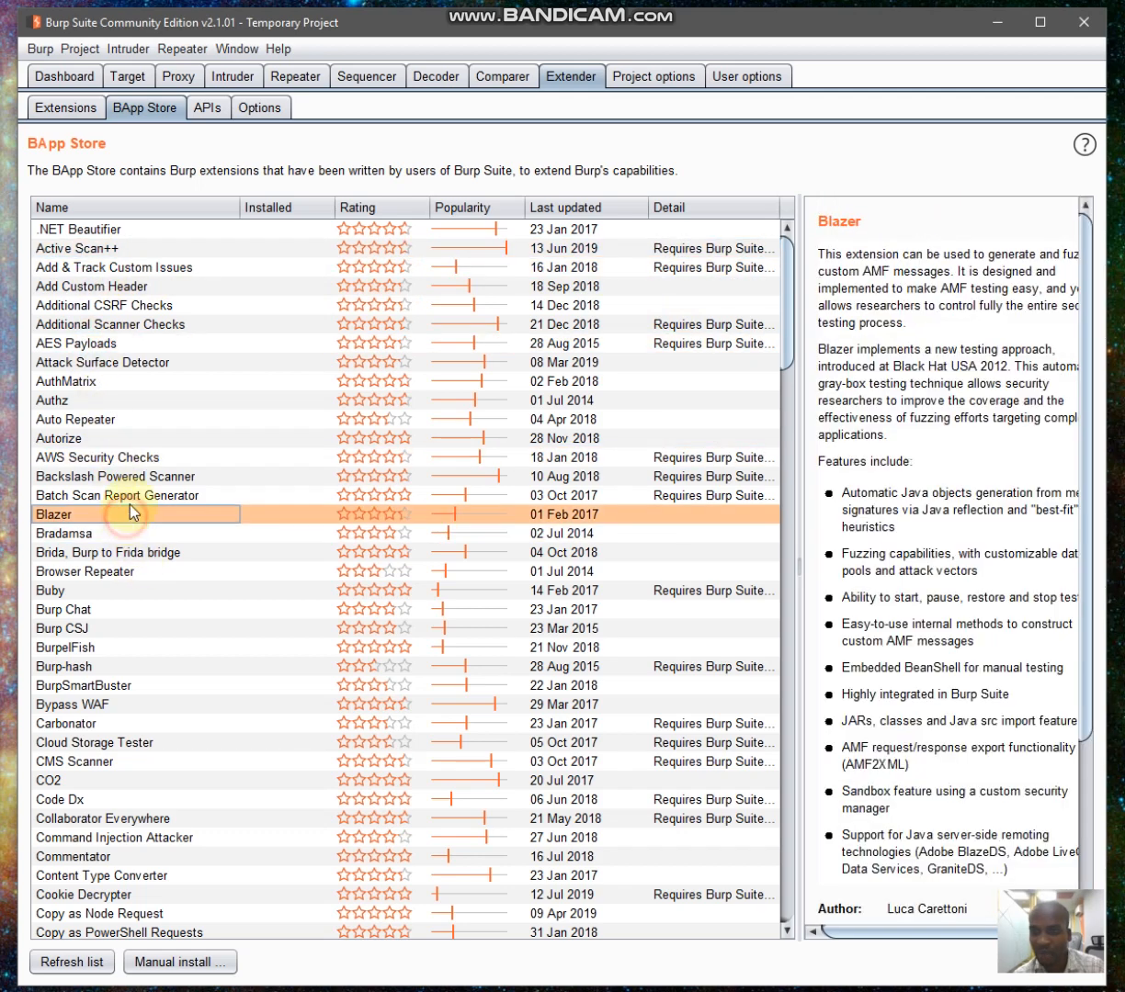
{"action": "left_click", "coordinate": [150, 420]}
{"action": "left_click", "coordinate": [154, 338]}
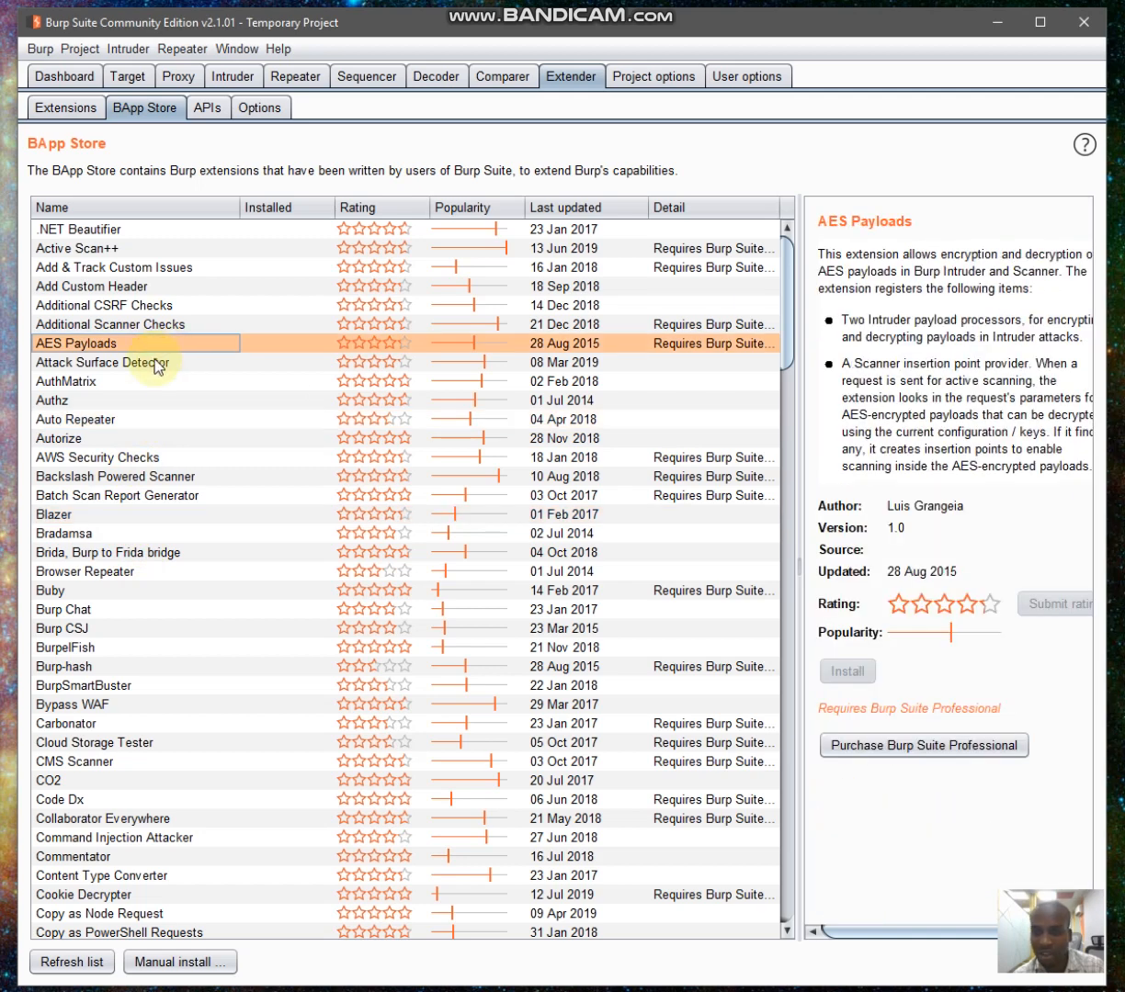
{"action": "left_click", "coordinate": [137, 367]}
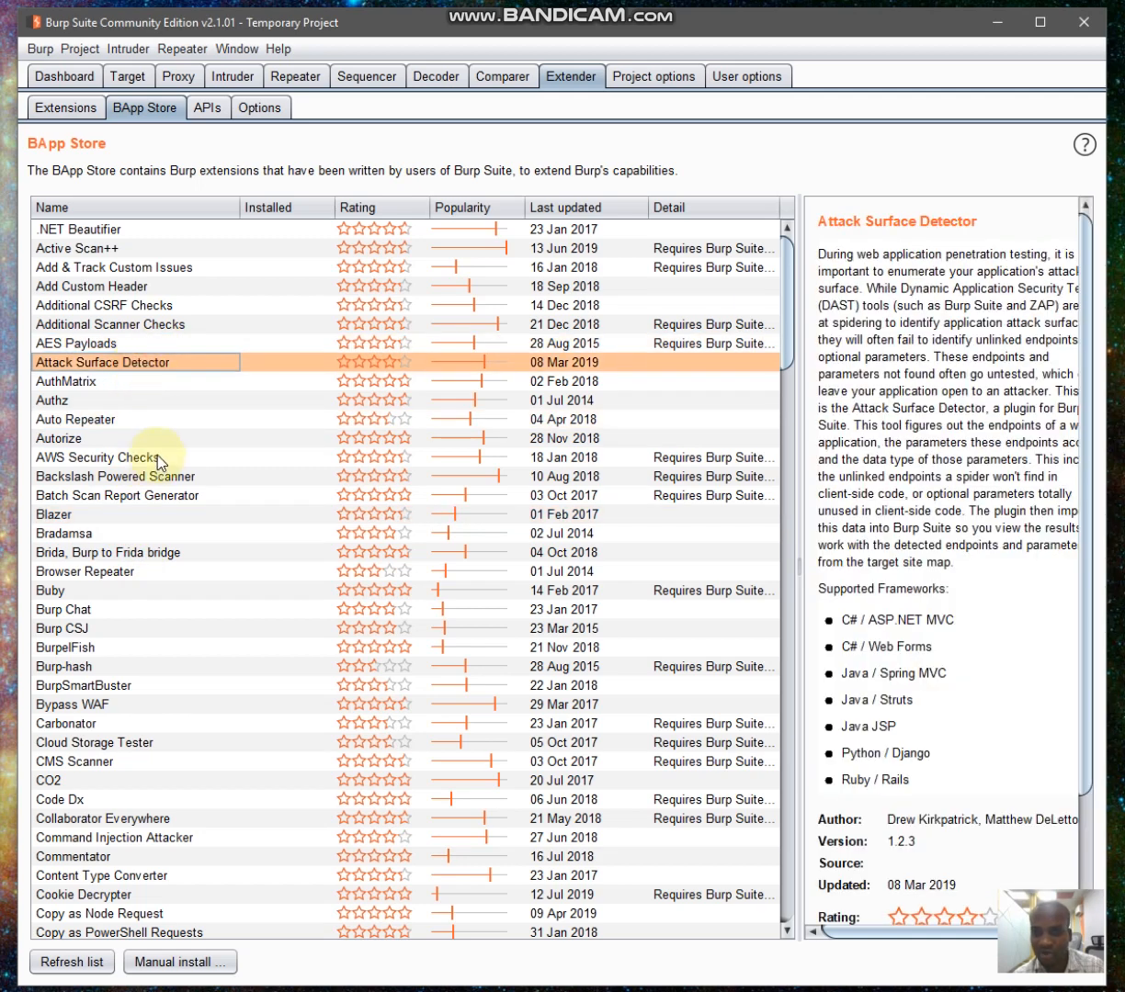
{"action": "left_click", "coordinate": [140, 420]}
{"action": "left_click", "coordinate": [140, 400]}
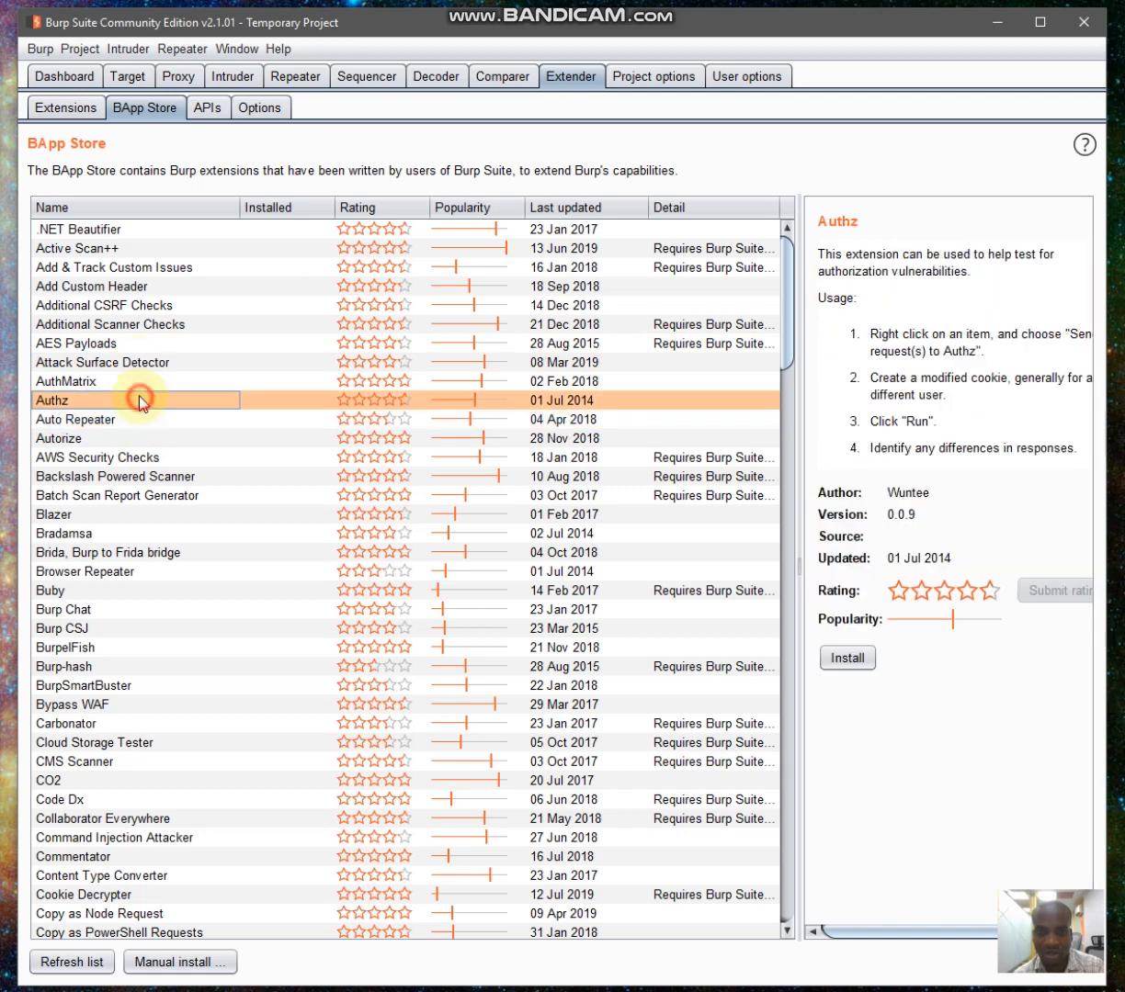
{"action": "left_click", "coordinate": [117, 515]}
{"action": "left_click", "coordinate": [137, 590]}
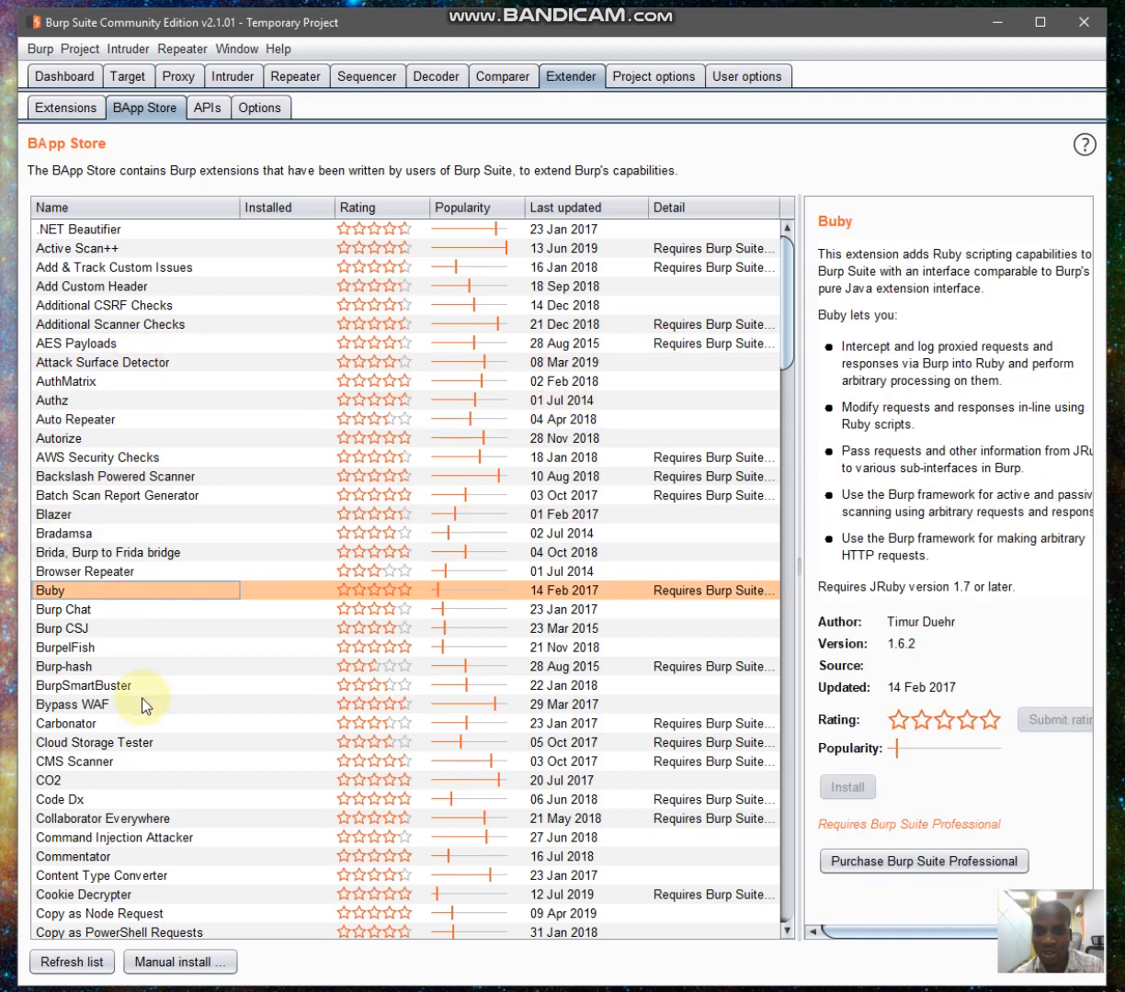
{"action": "left_click", "coordinate": [127, 609]}
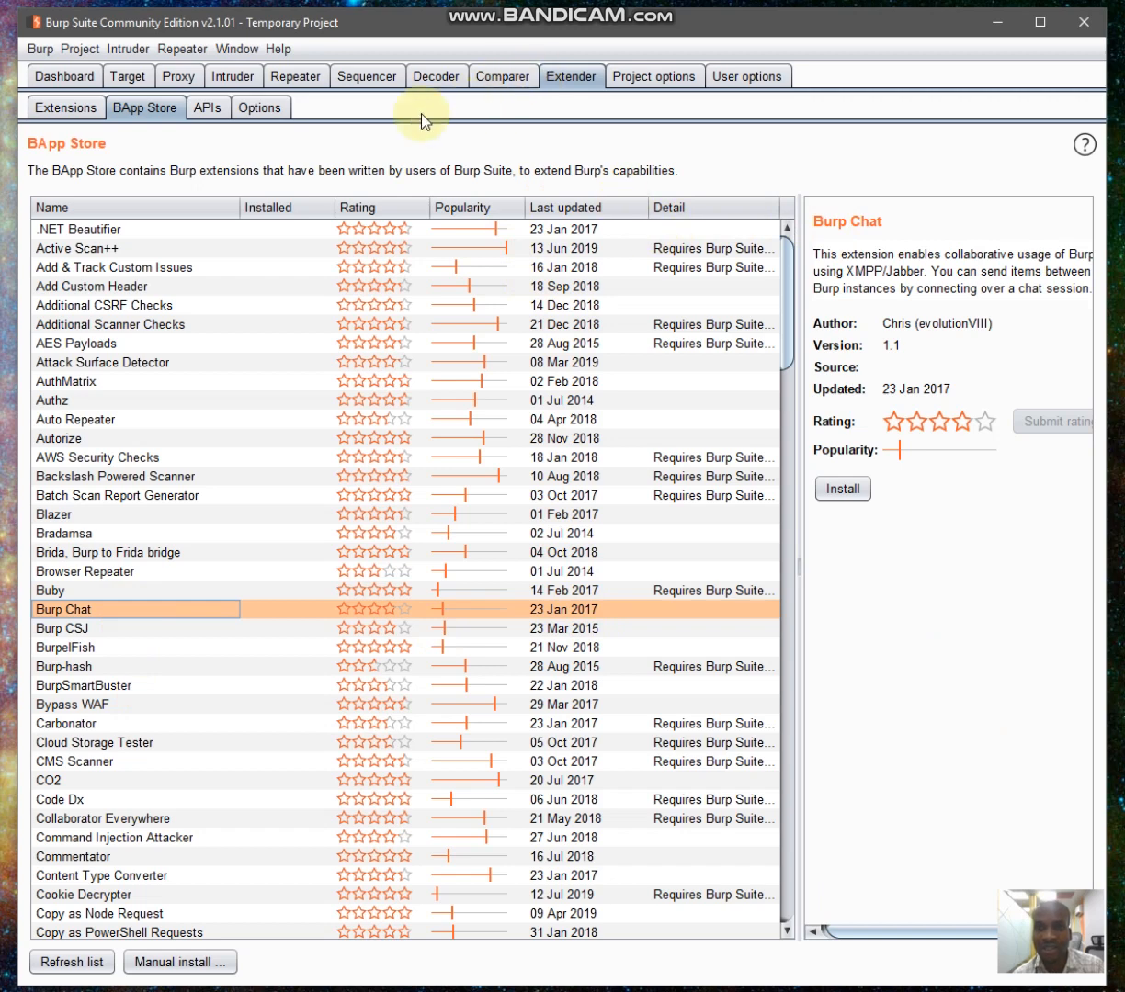
View the Burp Extender APIs and the extension options for startup and the Java, Python and Ruby environments.
{"action": "left_click", "coordinate": [206, 108]}
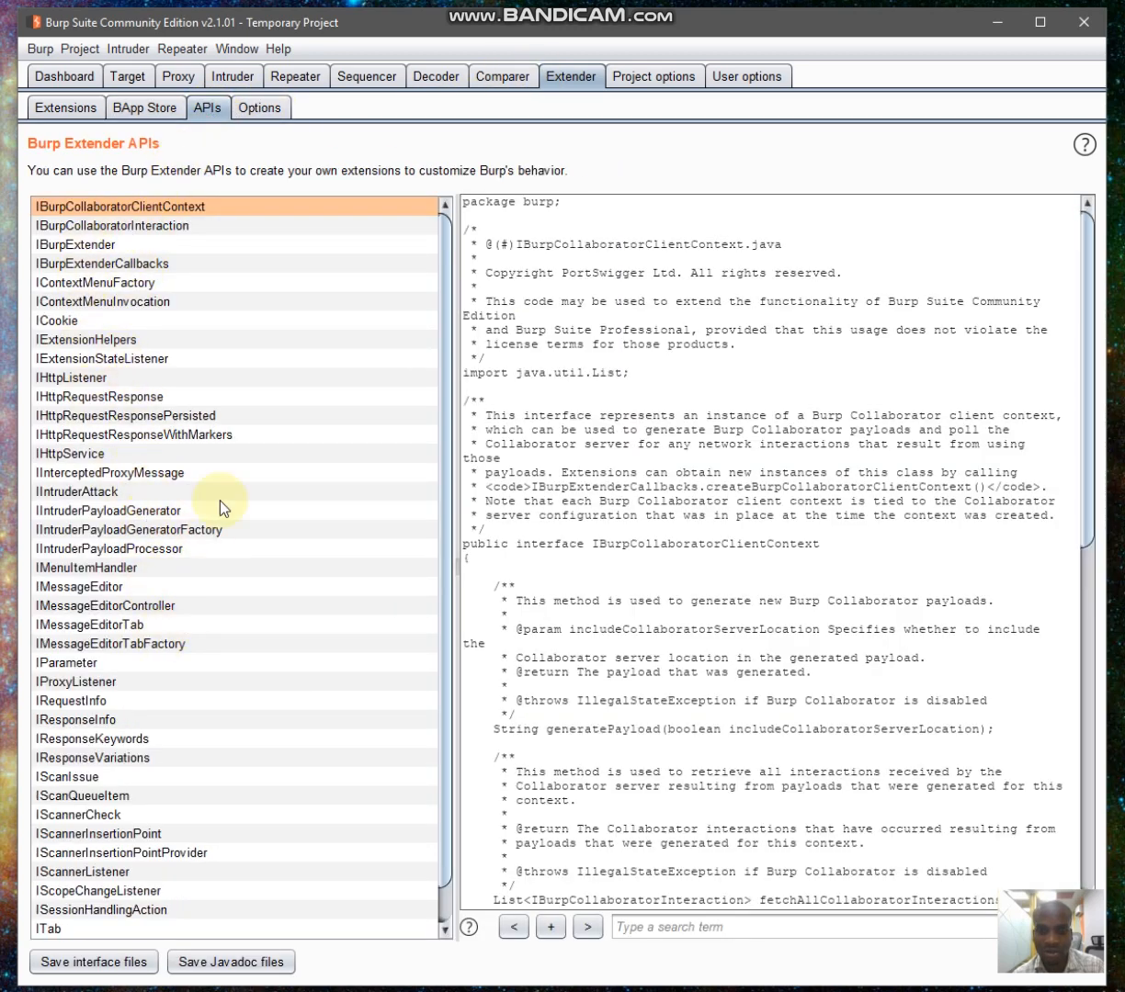
{"action": "scroll", "coordinate": [221, 496], "scroll_direction": "down", "scroll_amount": 1}
{"action": "scroll", "coordinate": [225, 488], "scroll_direction": "up", "scroll_amount": 1}
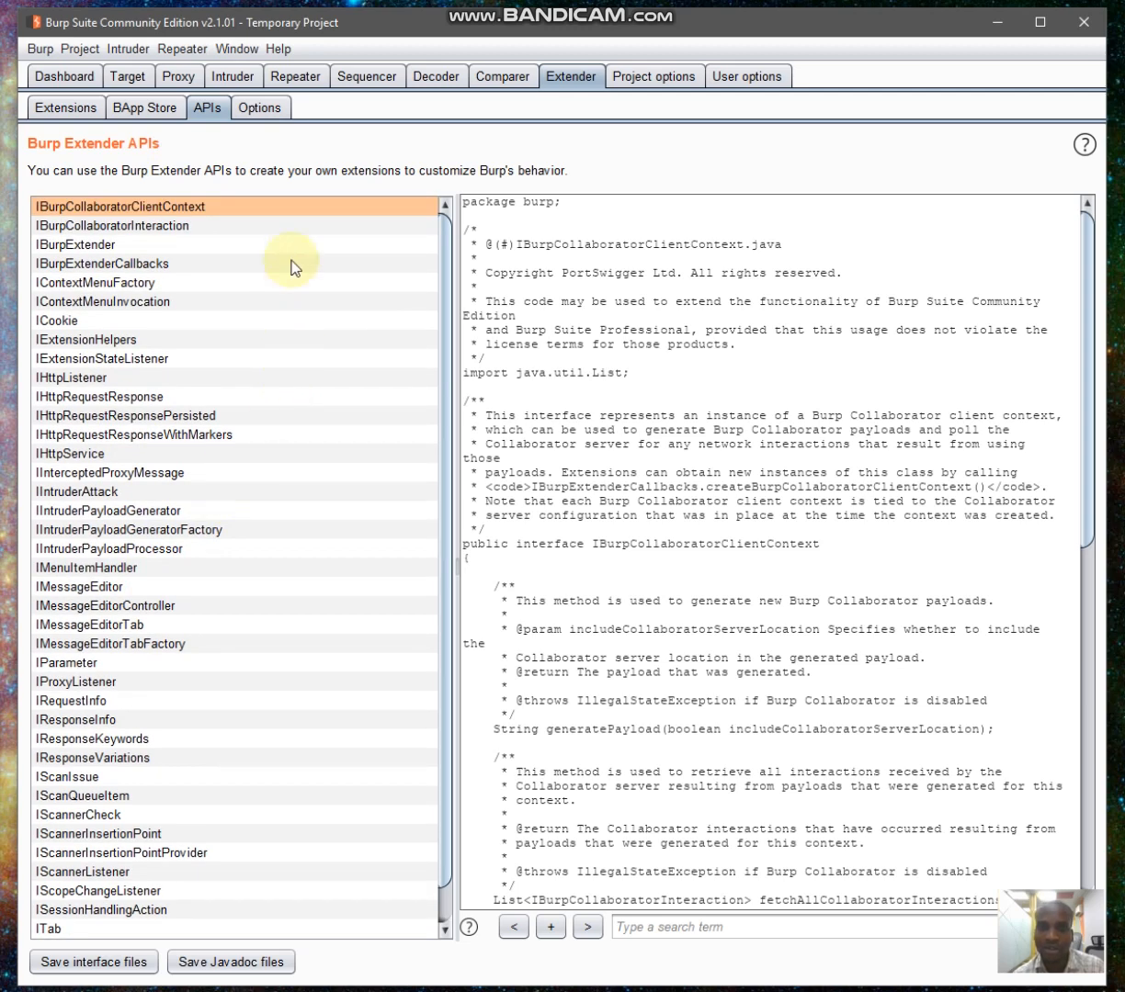
{"action": "left_click", "coordinate": [252, 110]}
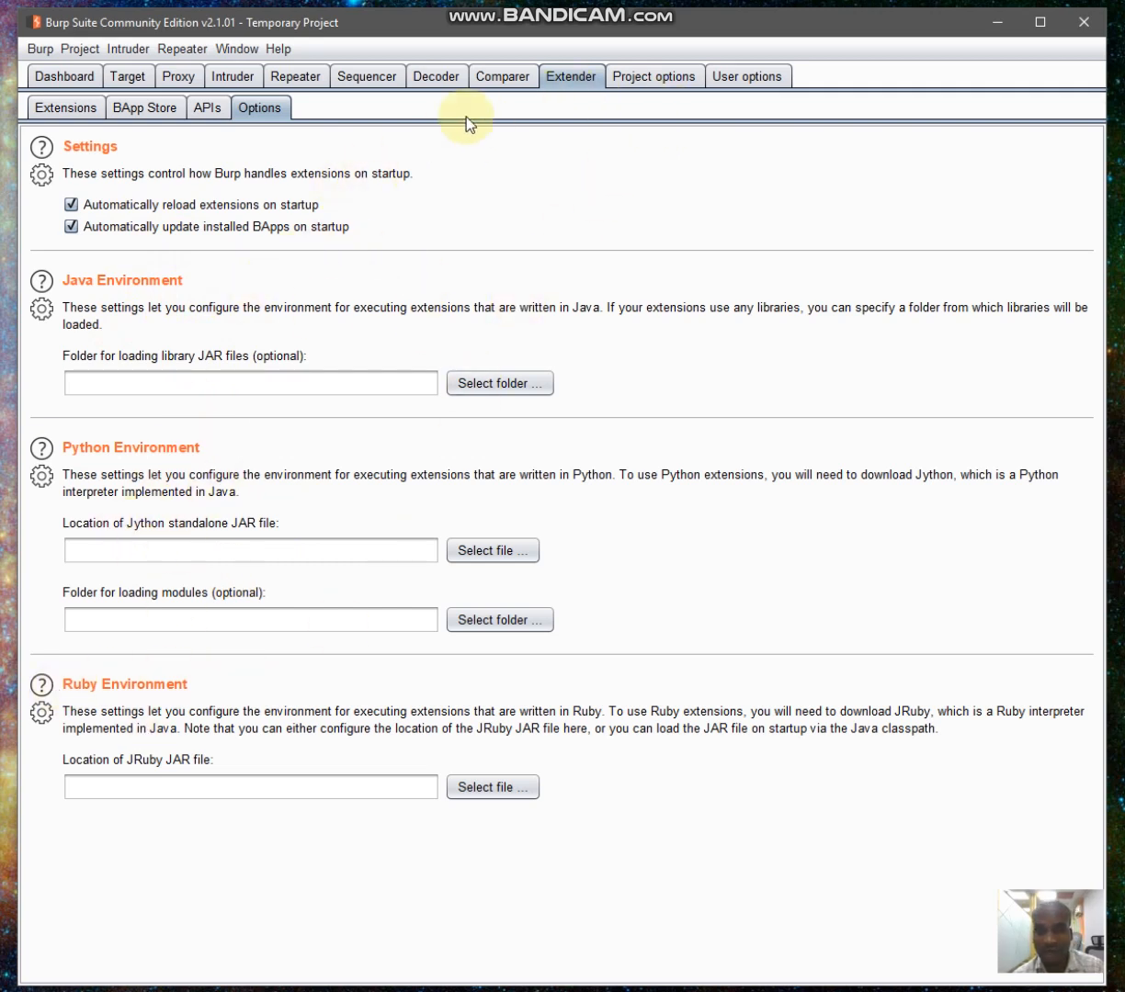
Review the project options for connections, HTTP, SSL, sessions and miscellaneous settings.
{"action": "left_click", "coordinate": [645, 83]}
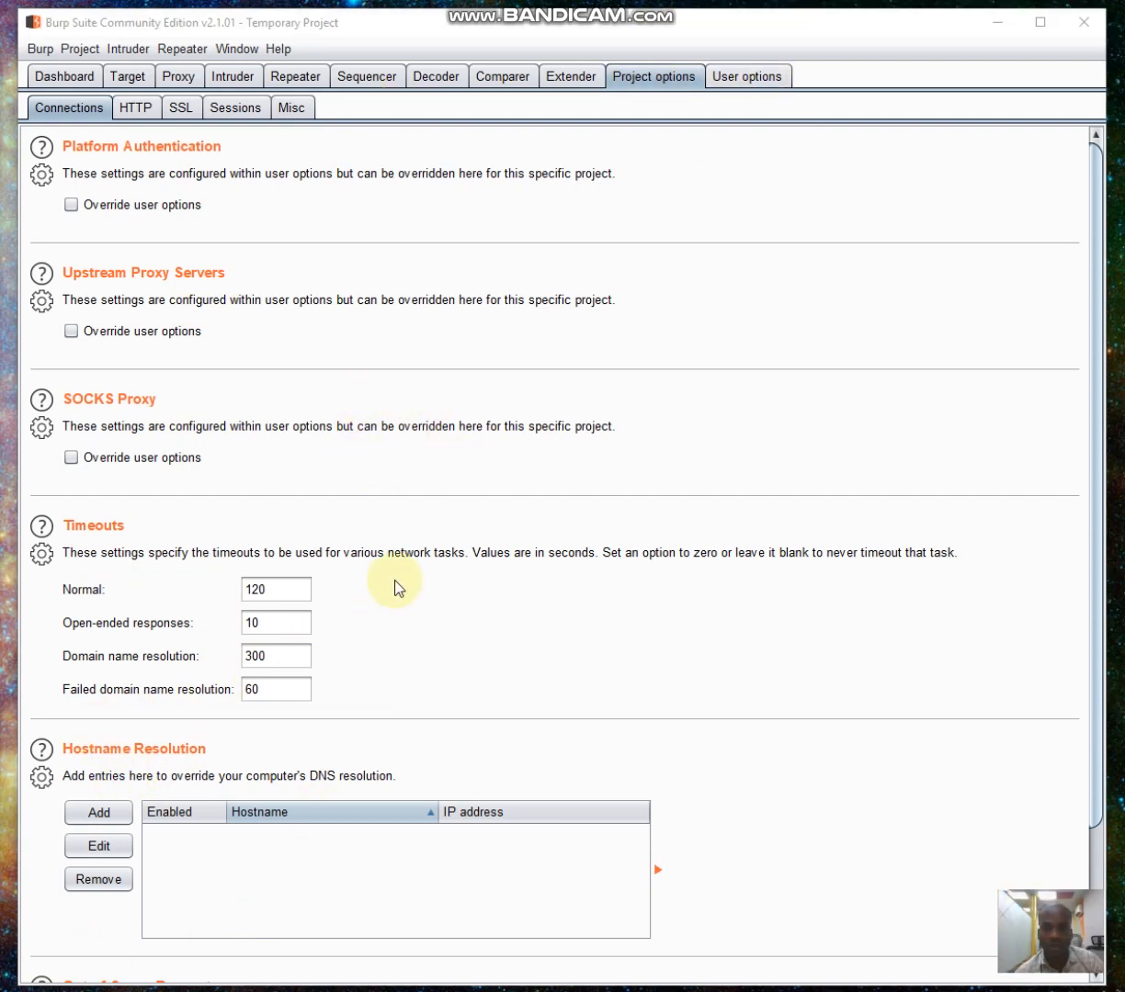
{"action": "left_click", "coordinate": [136, 109]}
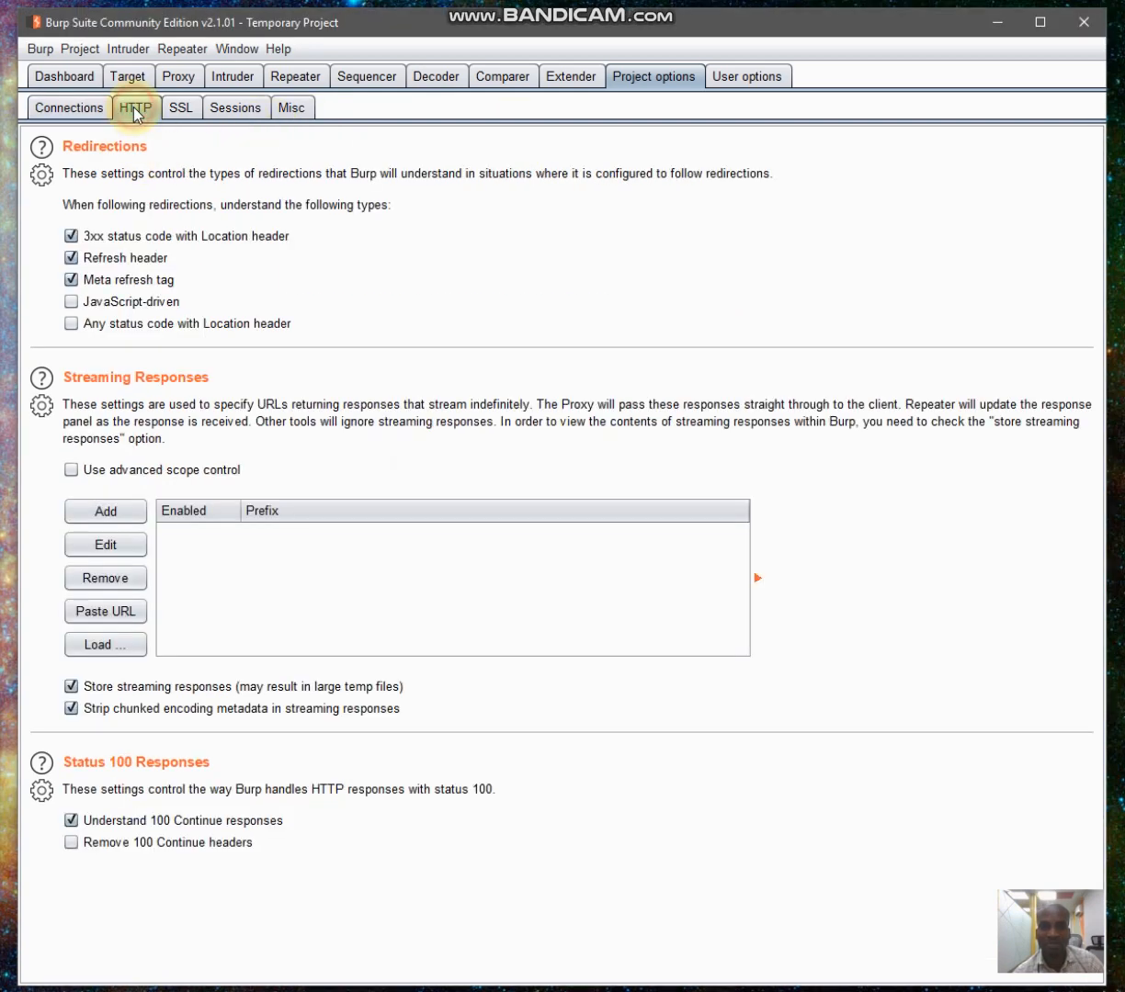
{"action": "left_click", "coordinate": [180, 109]}
{"action": "left_click", "coordinate": [237, 110]}
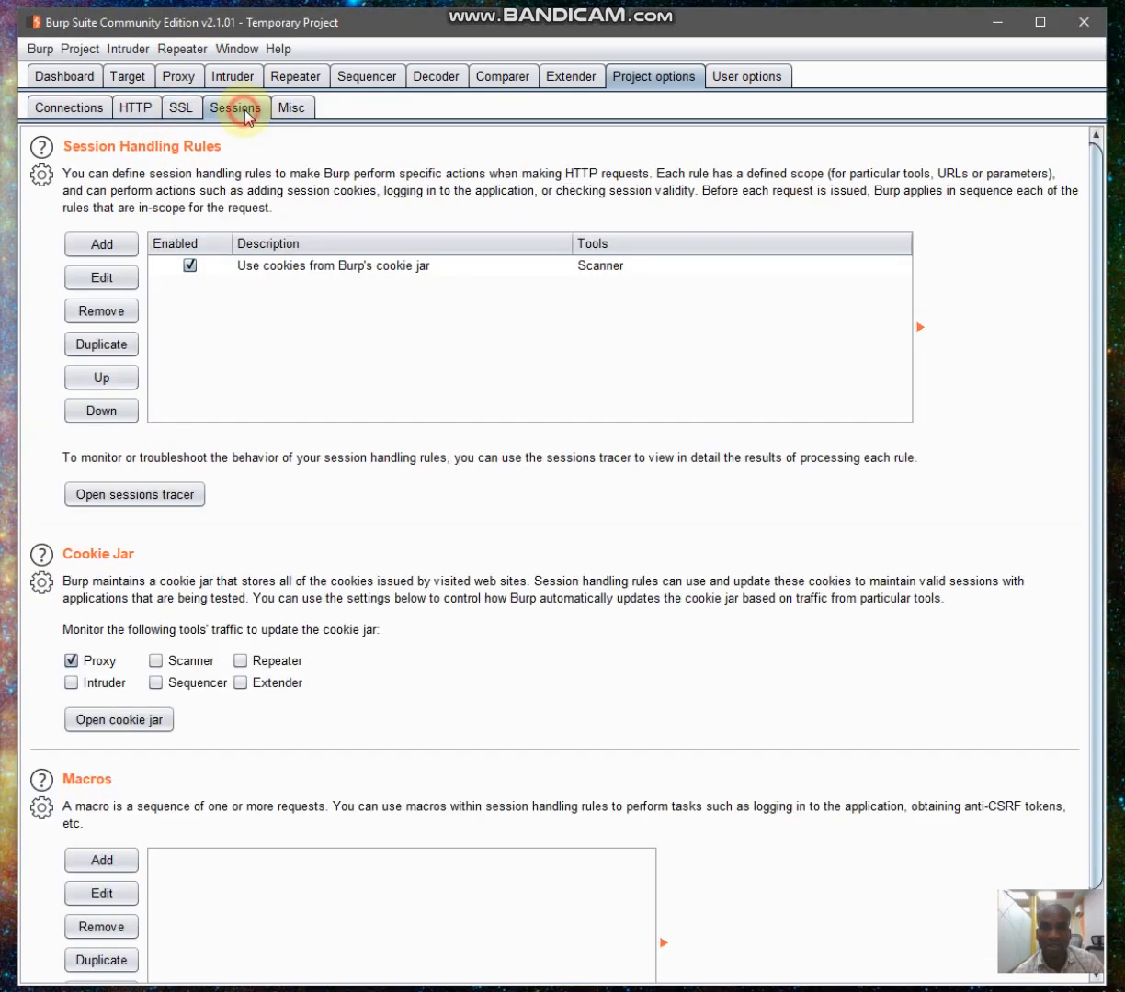
{"action": "left_click", "coordinate": [292, 110]}
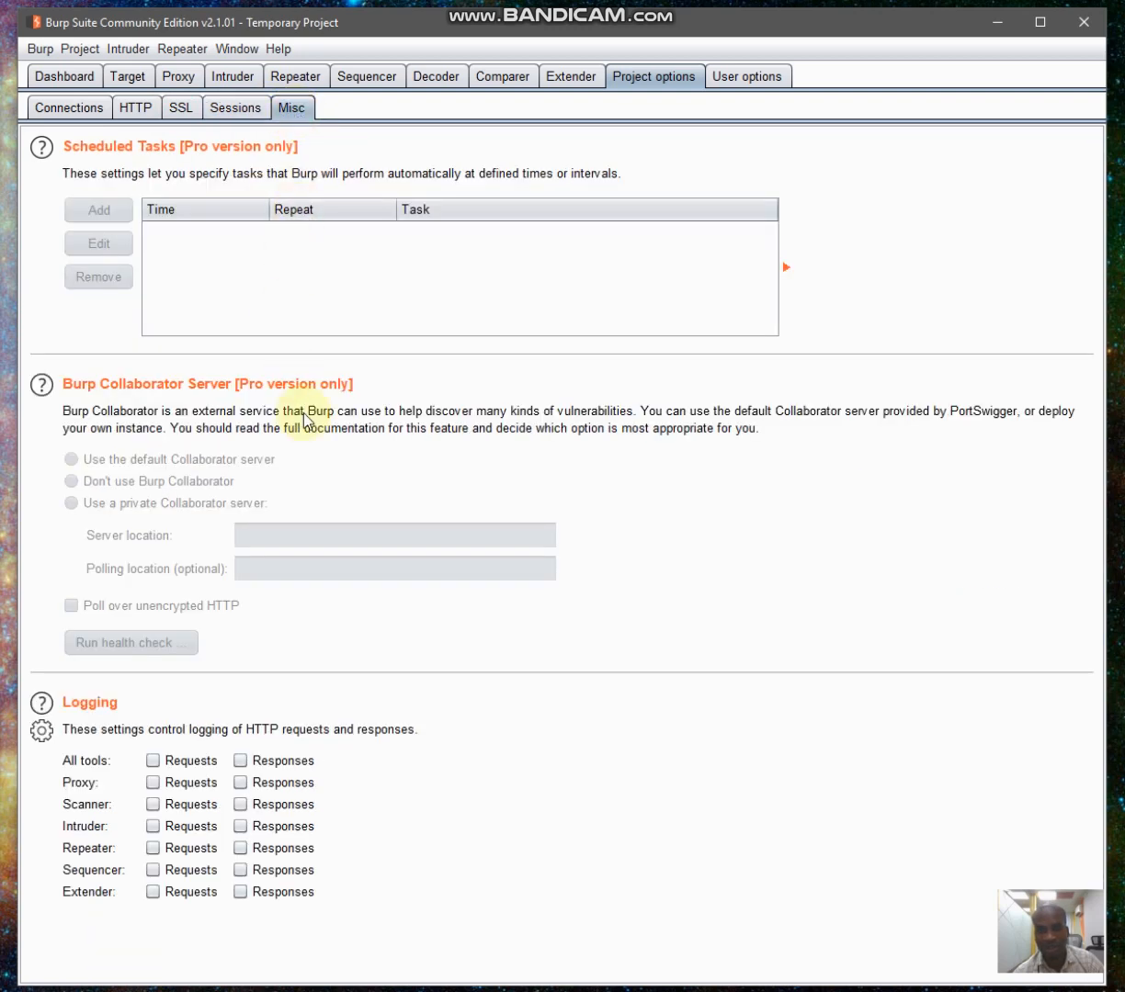
Review the user options for connections, SSL, display and miscellaneous settings, ending on the connection settings.
{"action": "left_click", "coordinate": [748, 78]}
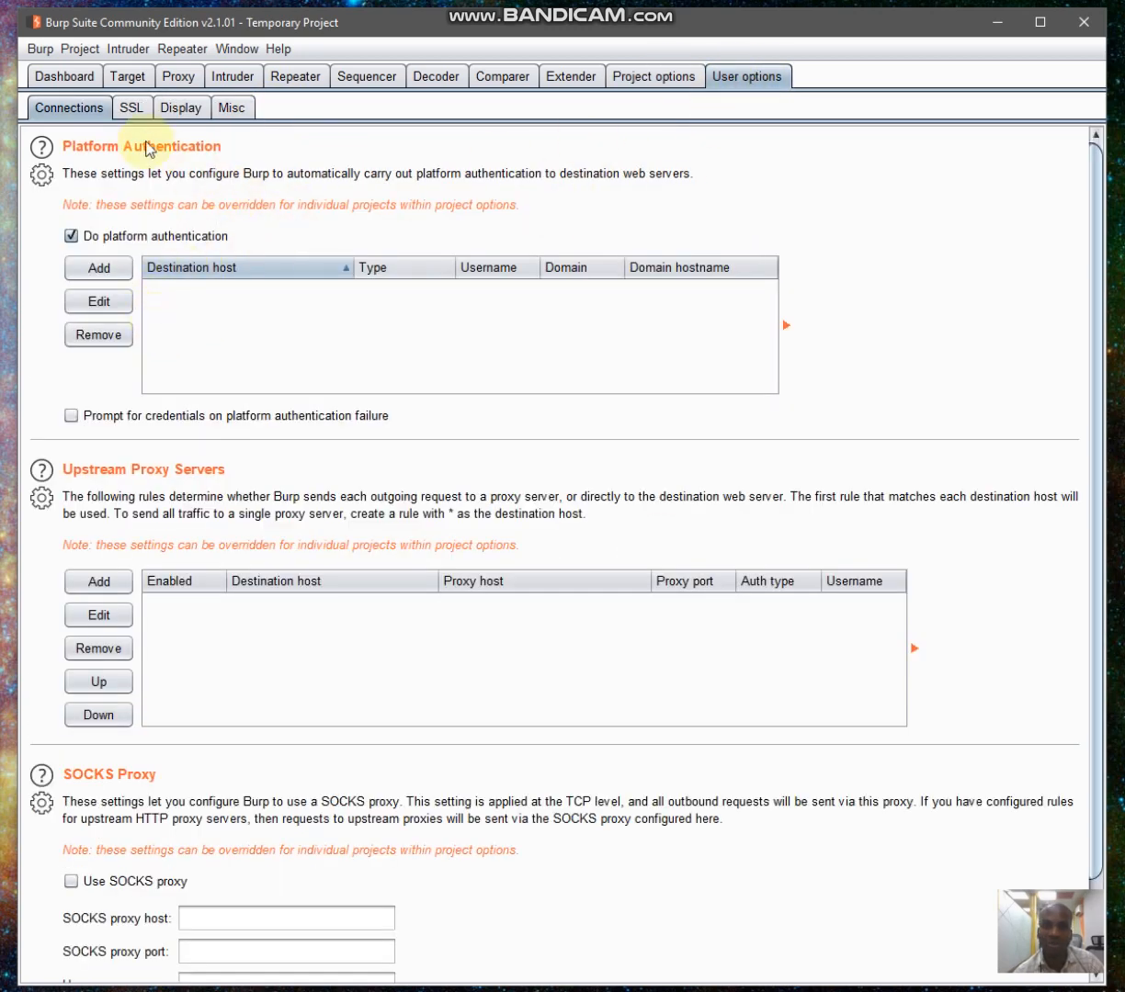
{"action": "left_click", "coordinate": [133, 110]}
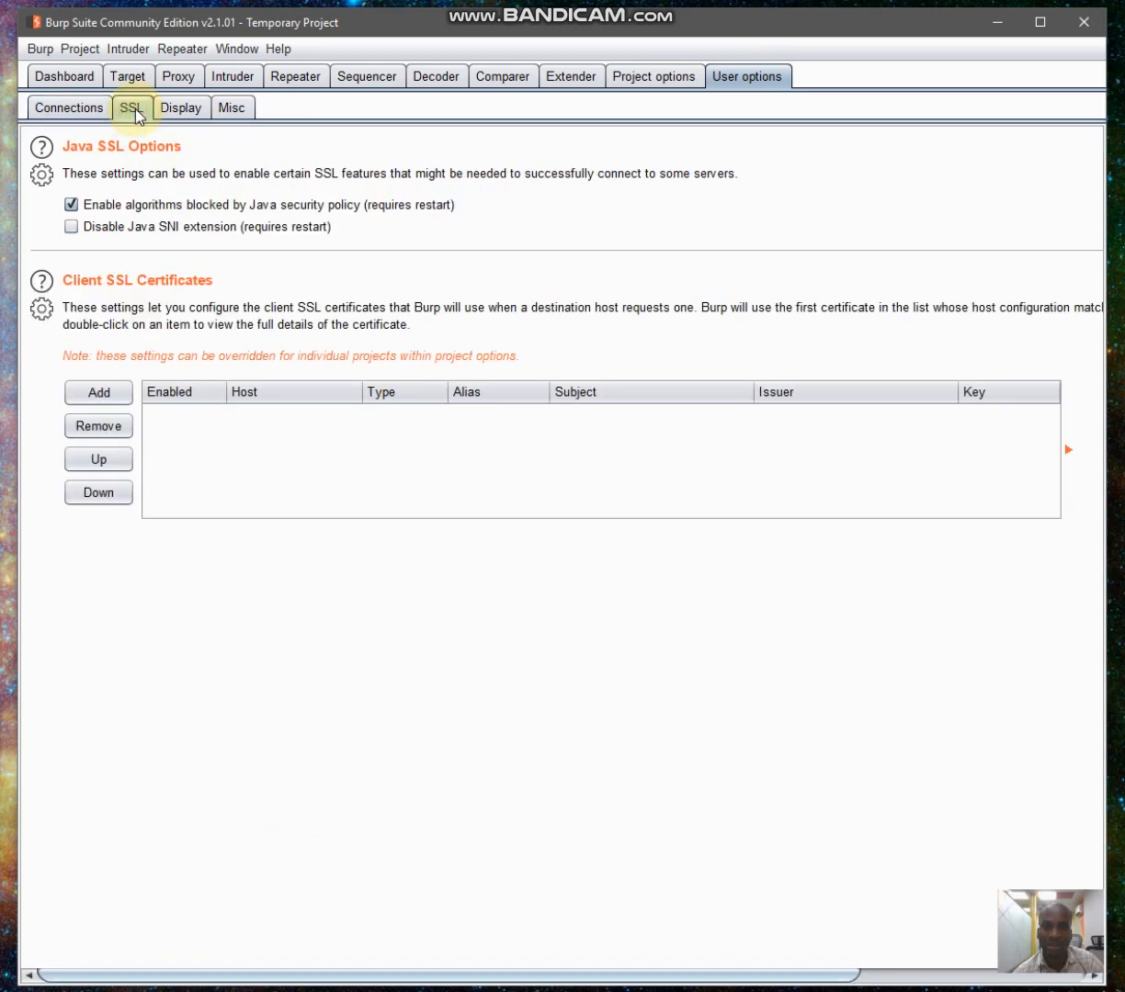
{"action": "left_click", "coordinate": [182, 107]}
{"action": "left_click", "coordinate": [231, 109]}
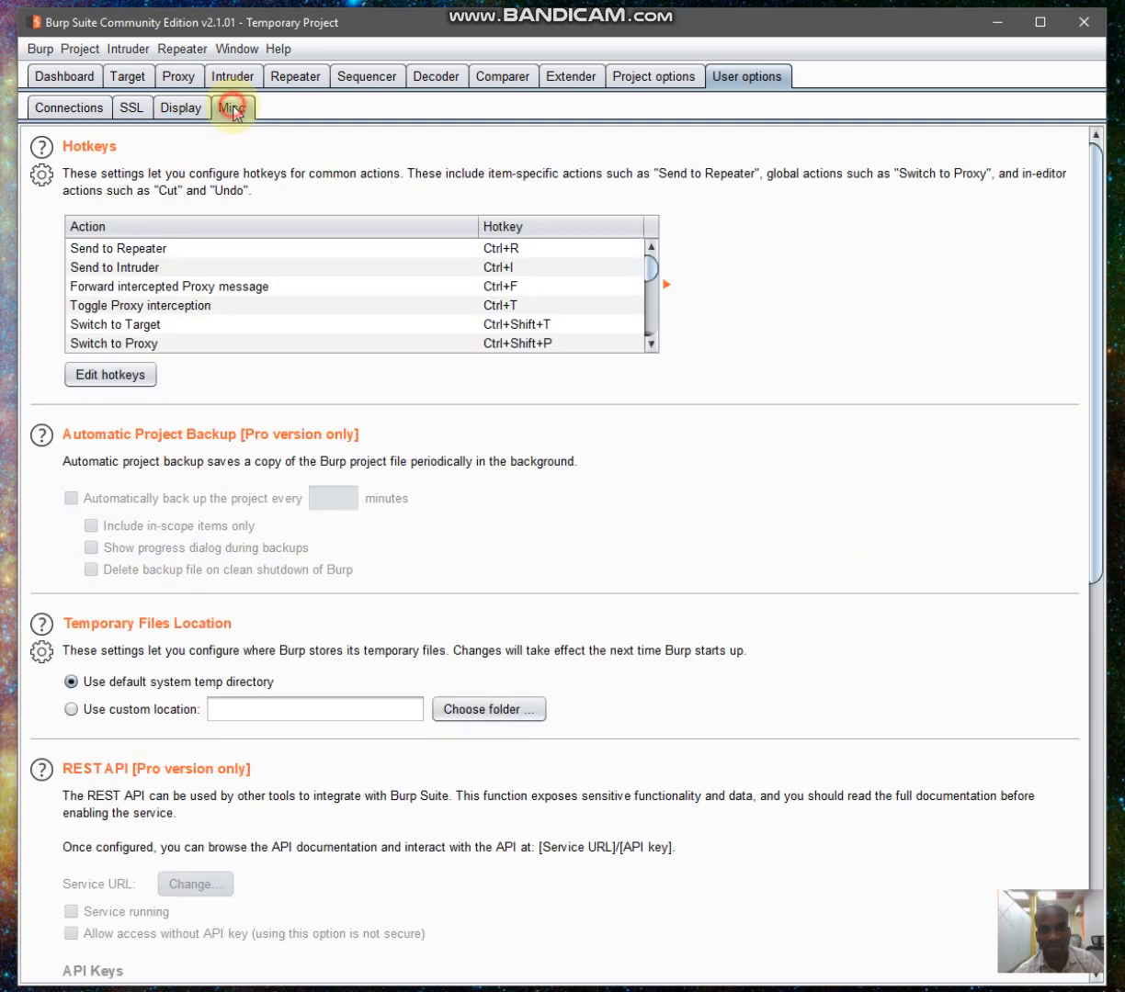
{"action": "left_click", "coordinate": [77, 108]}
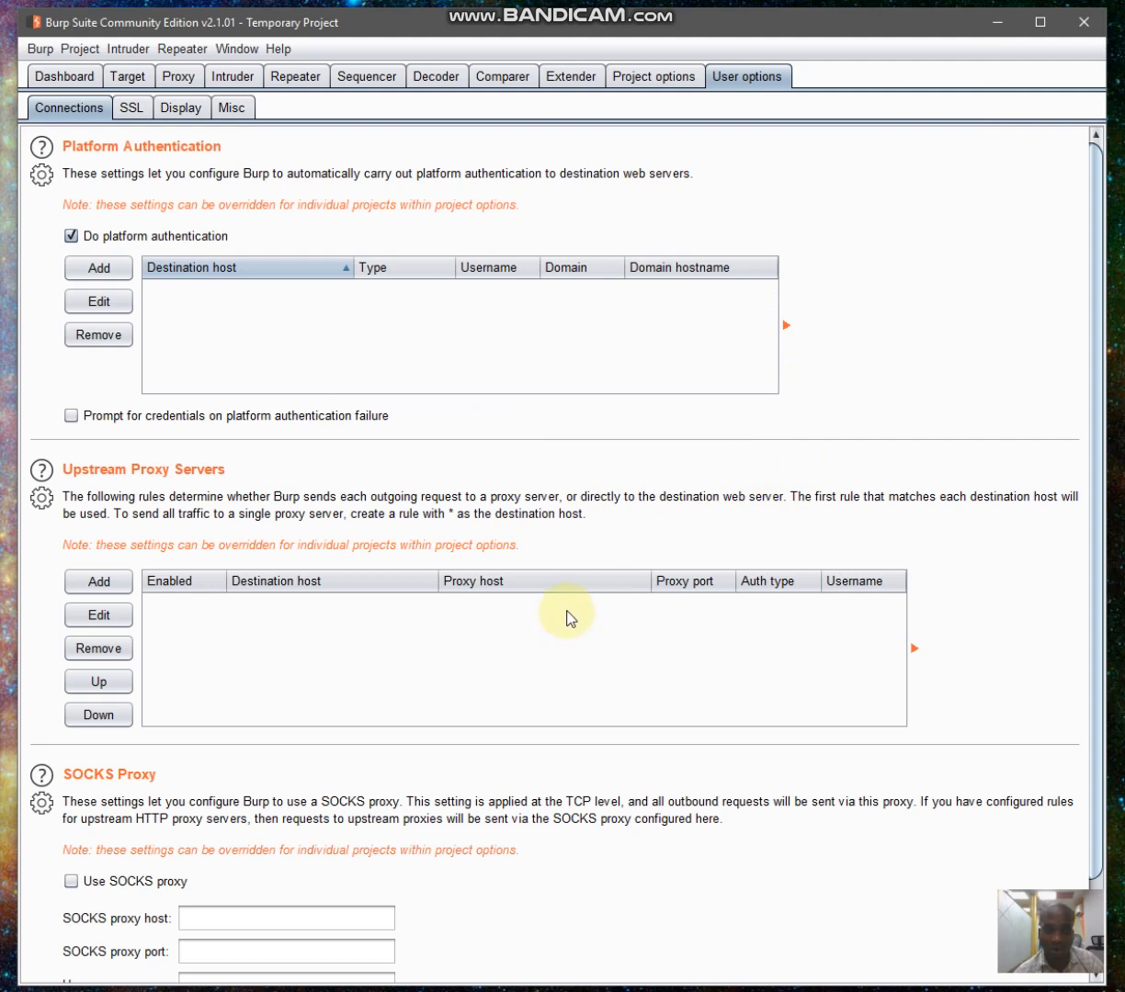
Switch from Burp Suite to the browser with PortSwigger's Burp page and widen its window to show the page in full.
{"action": "left_click", "coordinate": [1005, 22]}
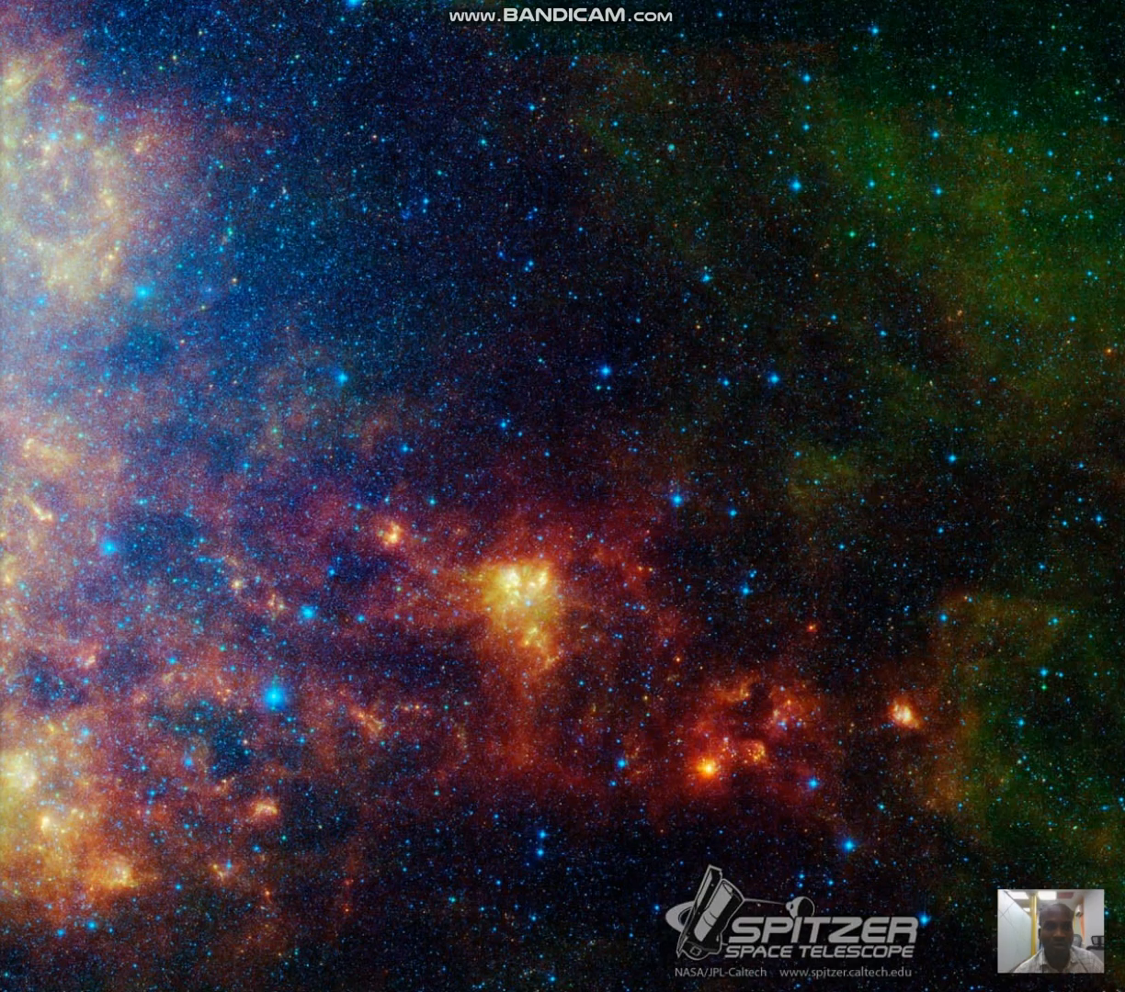
{"action": "left_click_drag", "start_coordinate": [4, 18], "coordinate": [469, 41]}
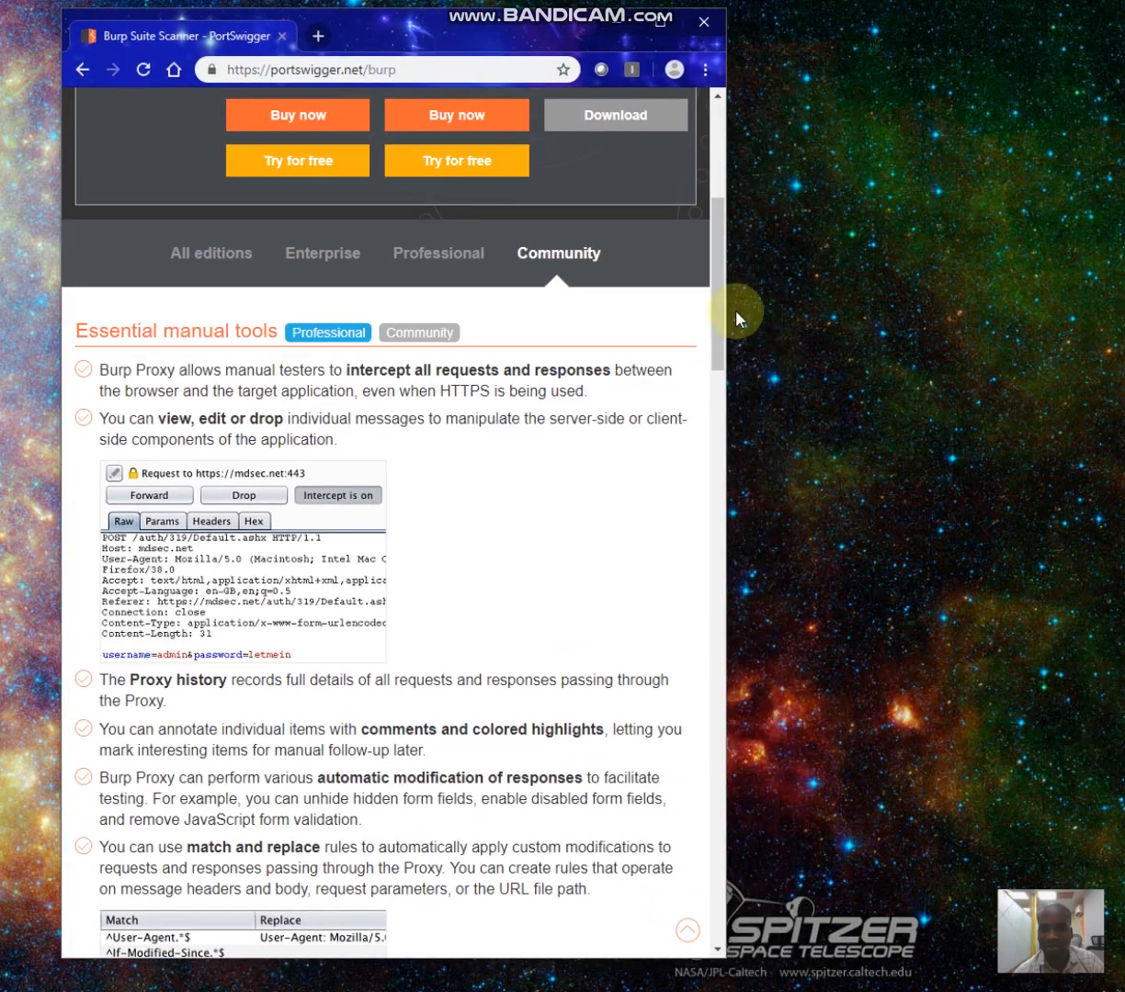
{"action": "left_click_drag", "start_coordinate": [857, 310], "coordinate": [1074, 286]}
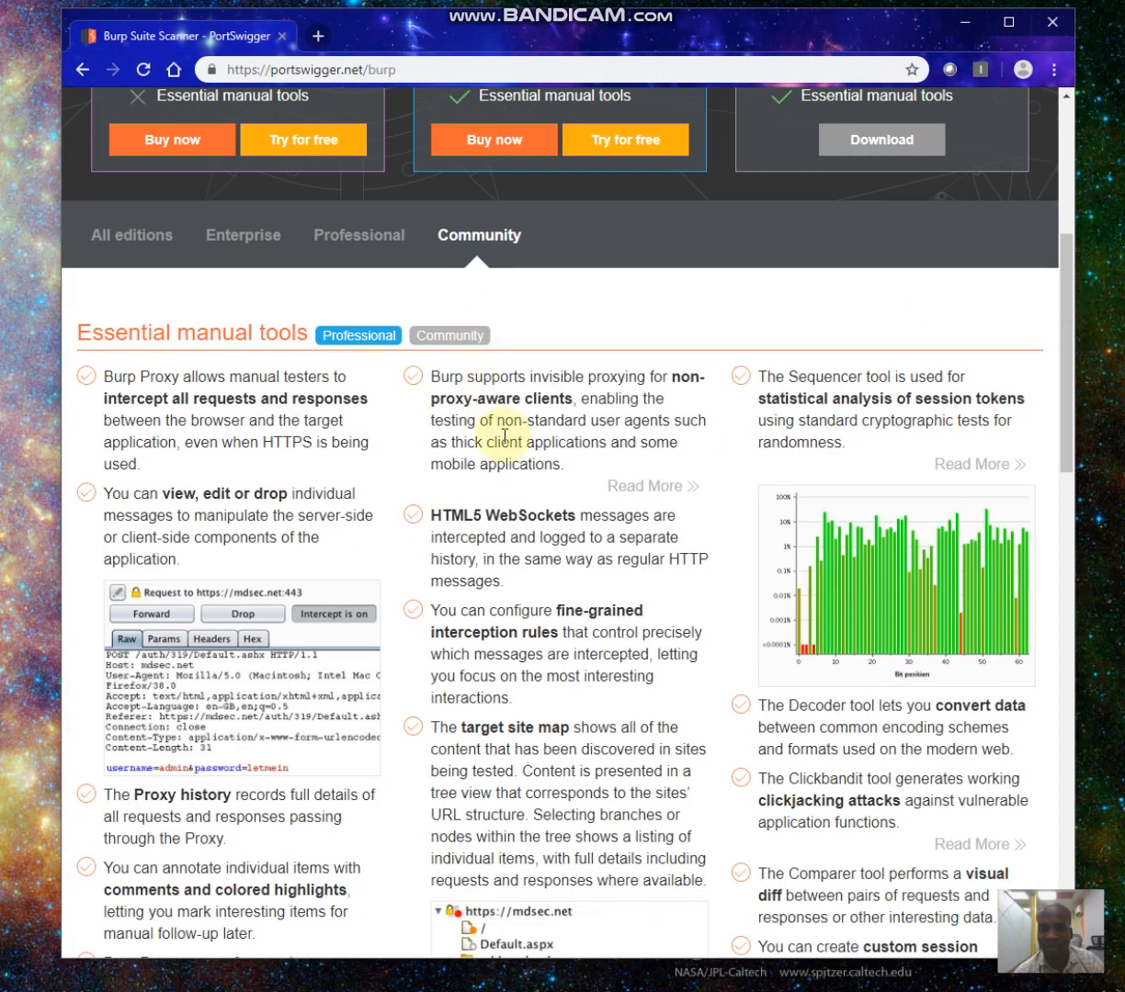
Examine the comparison of Burp Suite editions and the essential manual tools listed for the Community edition.
{"action": "scroll", "coordinate": [498, 430], "scroll_direction": "up", "scroll_amount": 5}
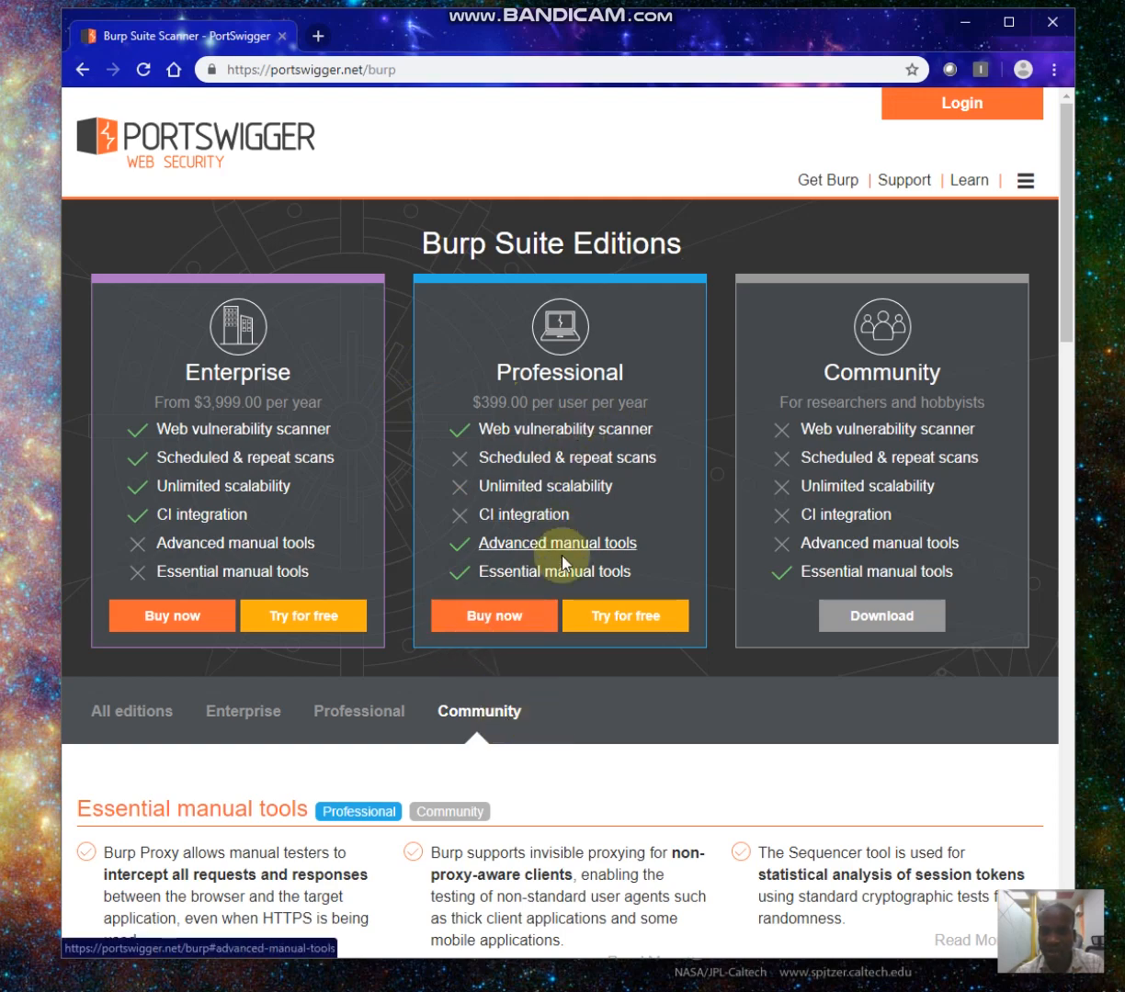
{"action": "scroll", "coordinate": [547, 675], "scroll_direction": "down", "scroll_amount": 5}
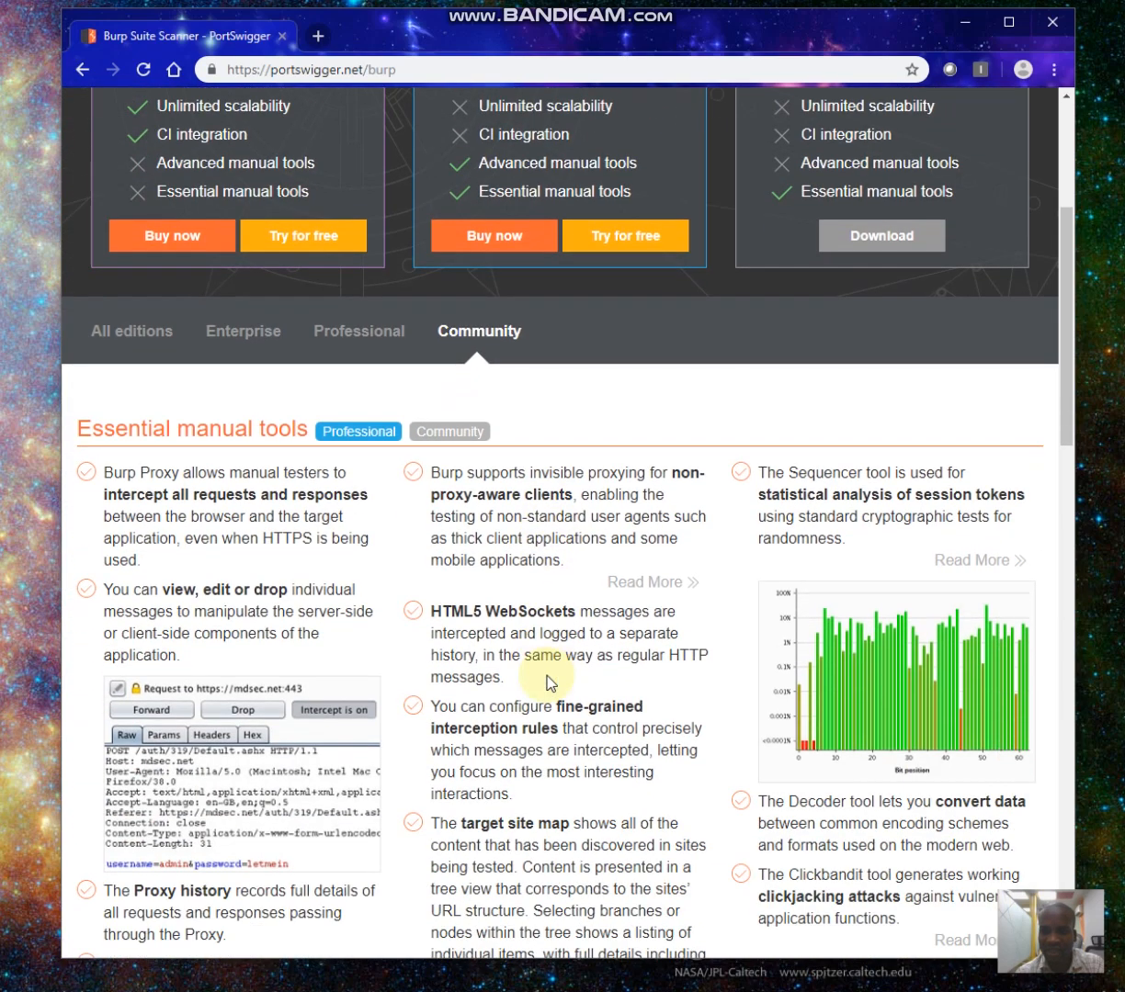
{"action": "scroll", "coordinate": [550, 681], "scroll_direction": "down", "scroll_amount": 2}
{"action": "scroll", "coordinate": [549, 682], "scroll_direction": "up", "scroll_amount": 2}
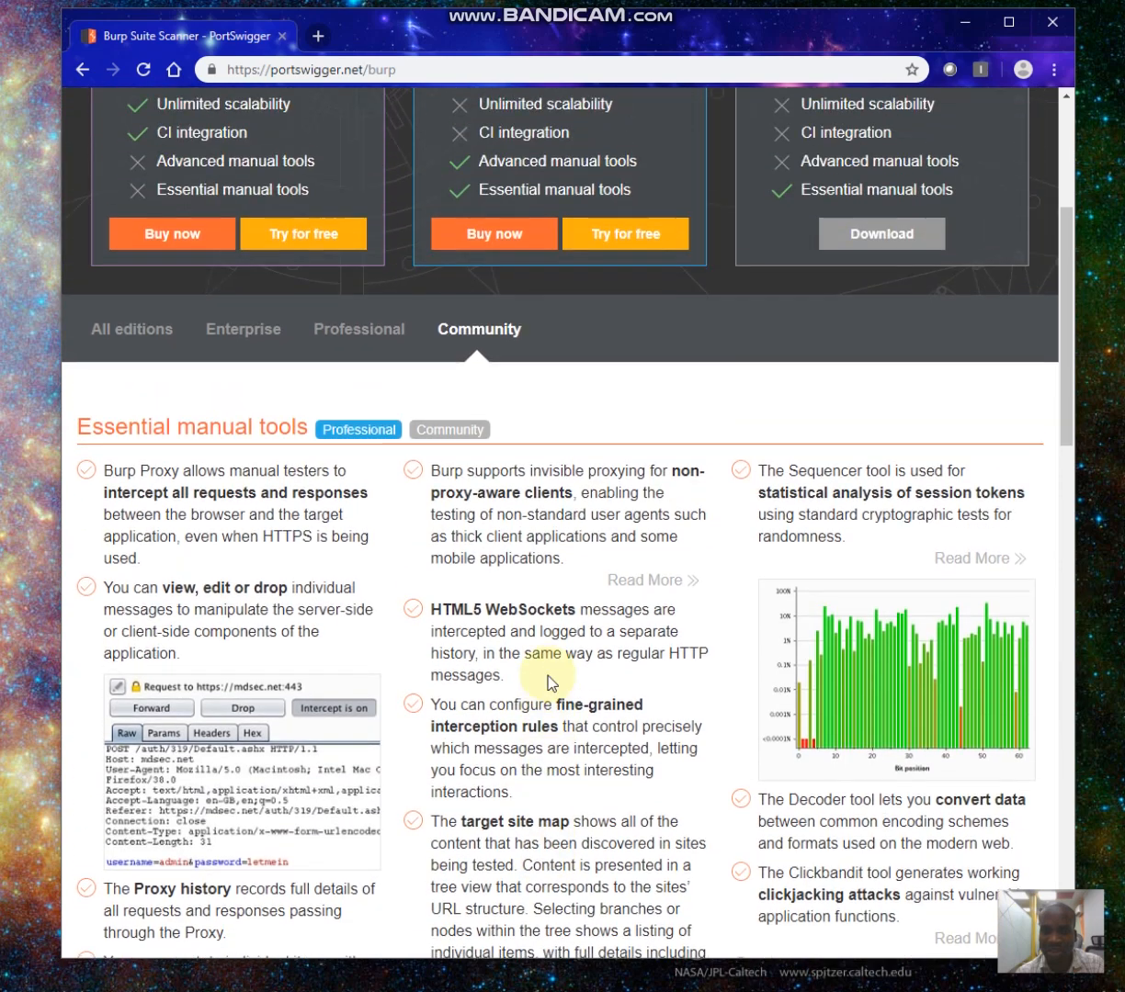
{"action": "scroll", "coordinate": [549, 682], "scroll_direction": "down", "scroll_amount": 2}
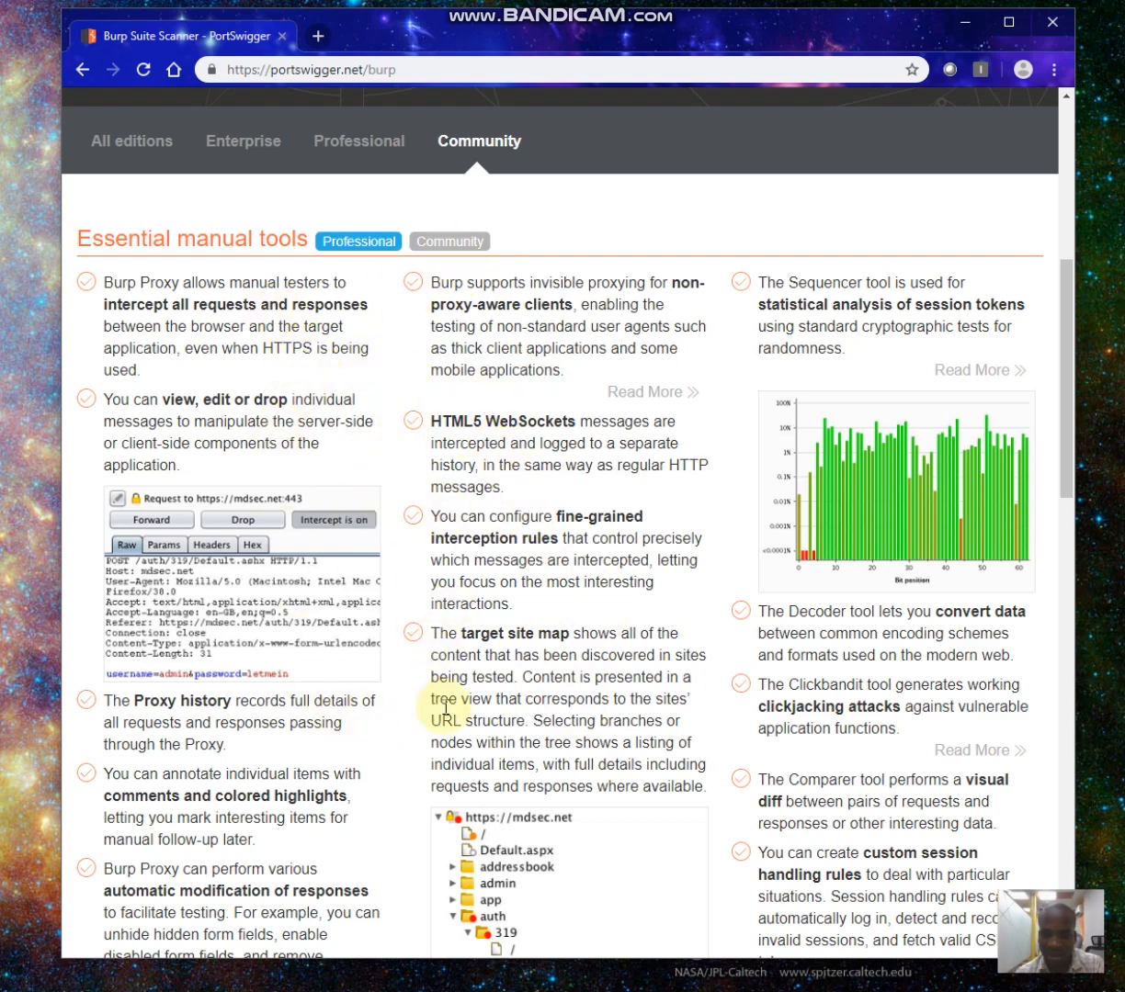
{"action": "scroll", "coordinate": [446, 709], "scroll_direction": "down", "scroll_amount": 1}
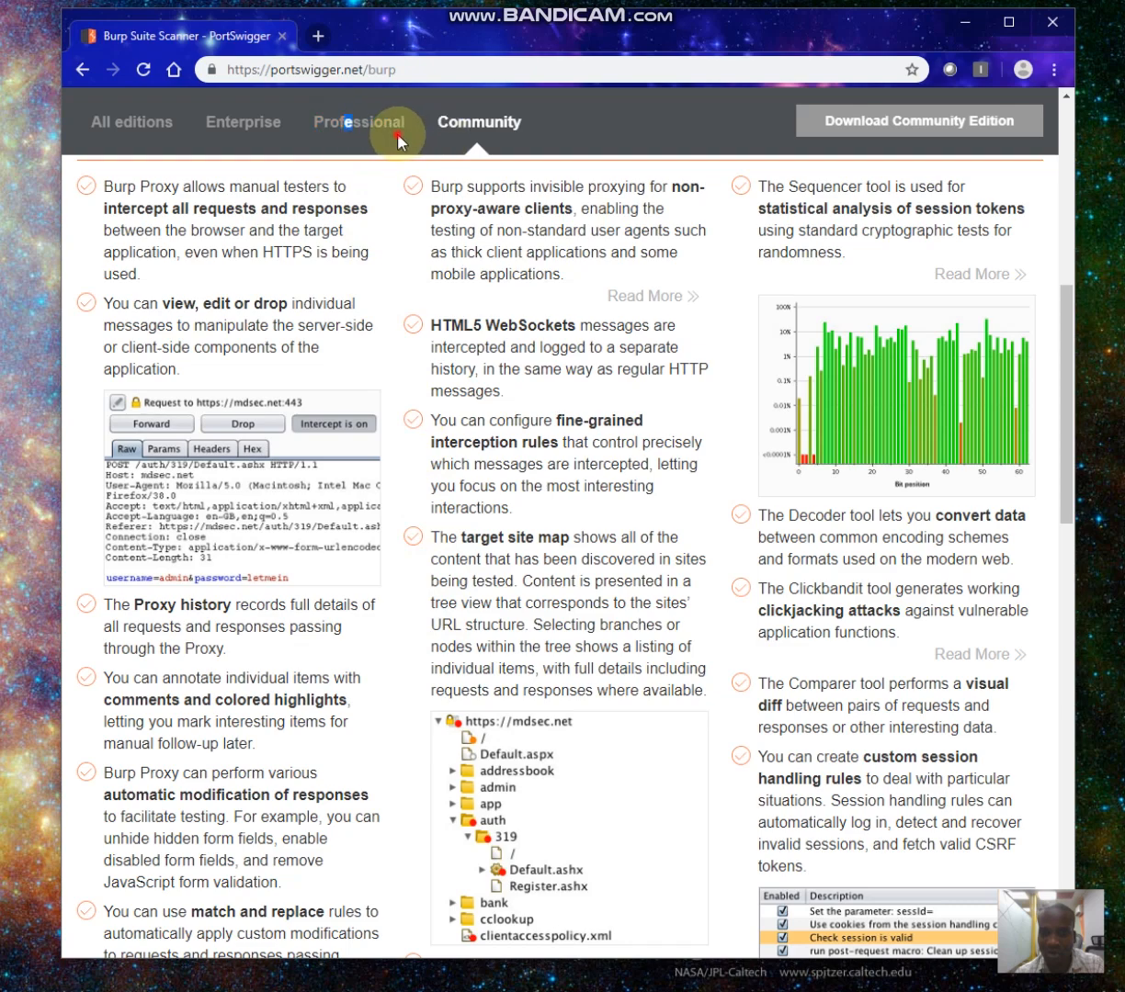
Switch the feature list to the Professional edition and look through its essential and advanced manual tools.
{"action": "left_click", "coordinate": [361, 136]}
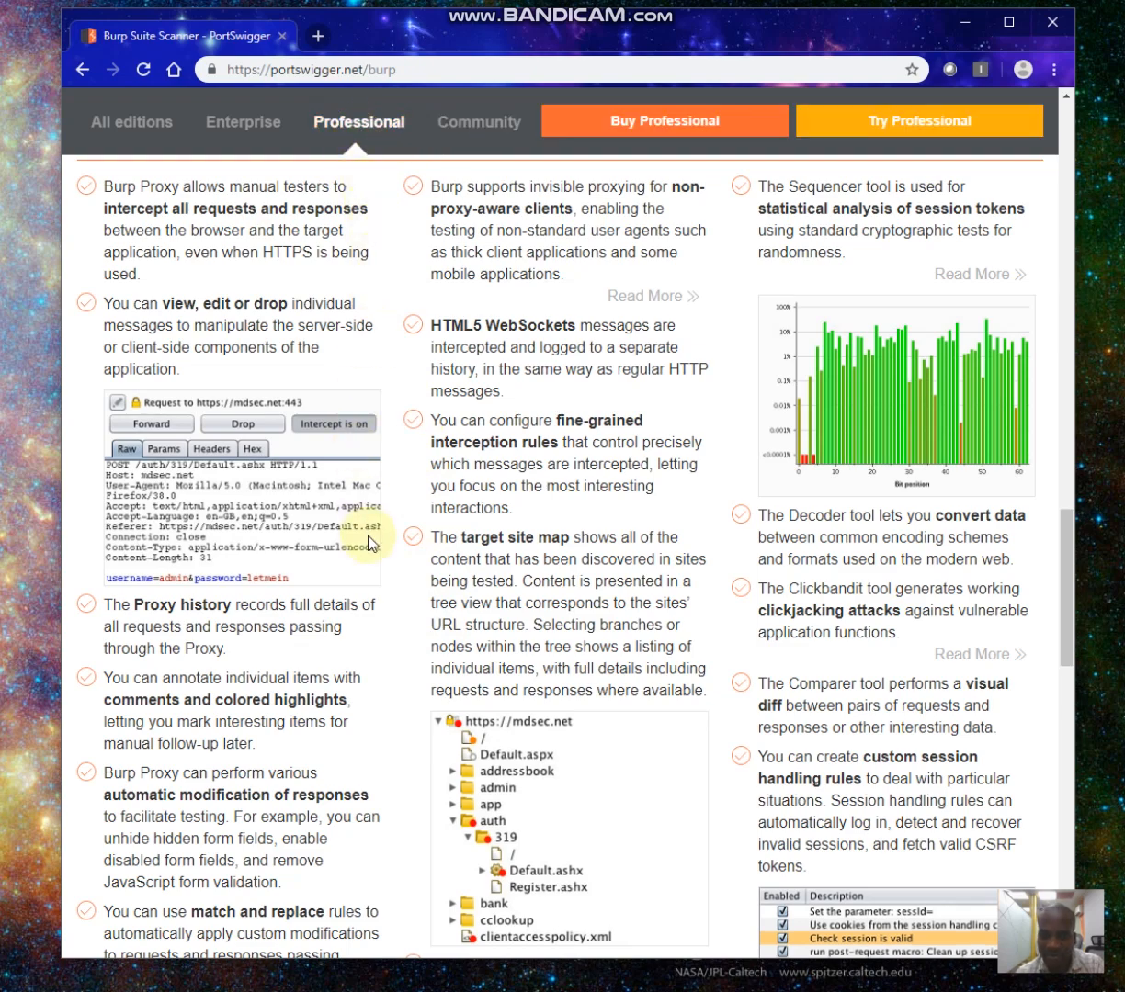
{"action": "scroll", "coordinate": [418, 746], "scroll_direction": "down", "scroll_amount": 8}
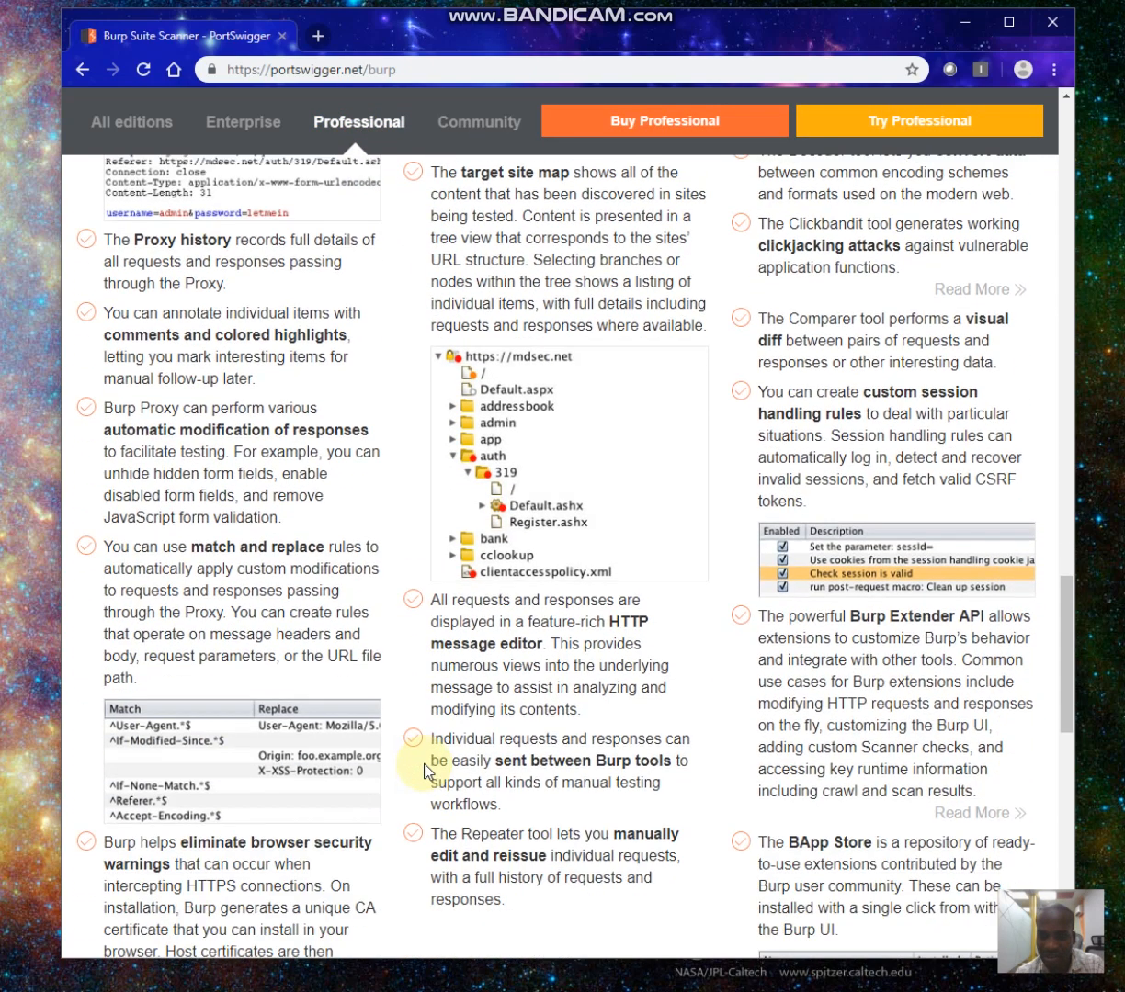
{"action": "scroll", "coordinate": [424, 770], "scroll_direction": "up", "scroll_amount": 4}
{"action": "scroll", "coordinate": [423, 770], "scroll_direction": "down", "scroll_amount": 2}
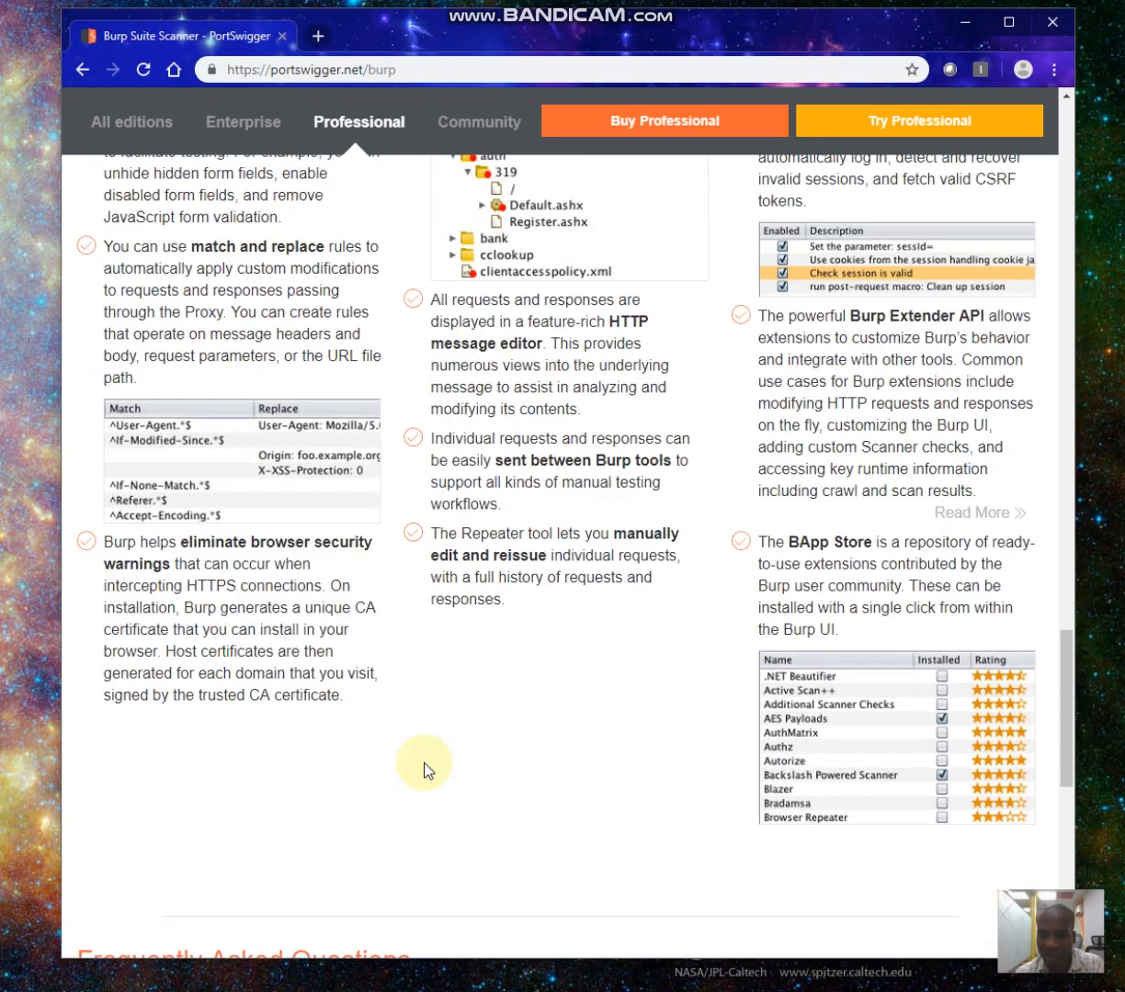
{"action": "scroll", "coordinate": [423, 770], "scroll_direction": "up", "scroll_amount": 2}
{"action": "scroll", "coordinate": [424, 770], "scroll_direction": "down", "scroll_amount": 2}
{"action": "scroll", "coordinate": [423, 770], "scroll_direction": "up", "scroll_amount": 9}
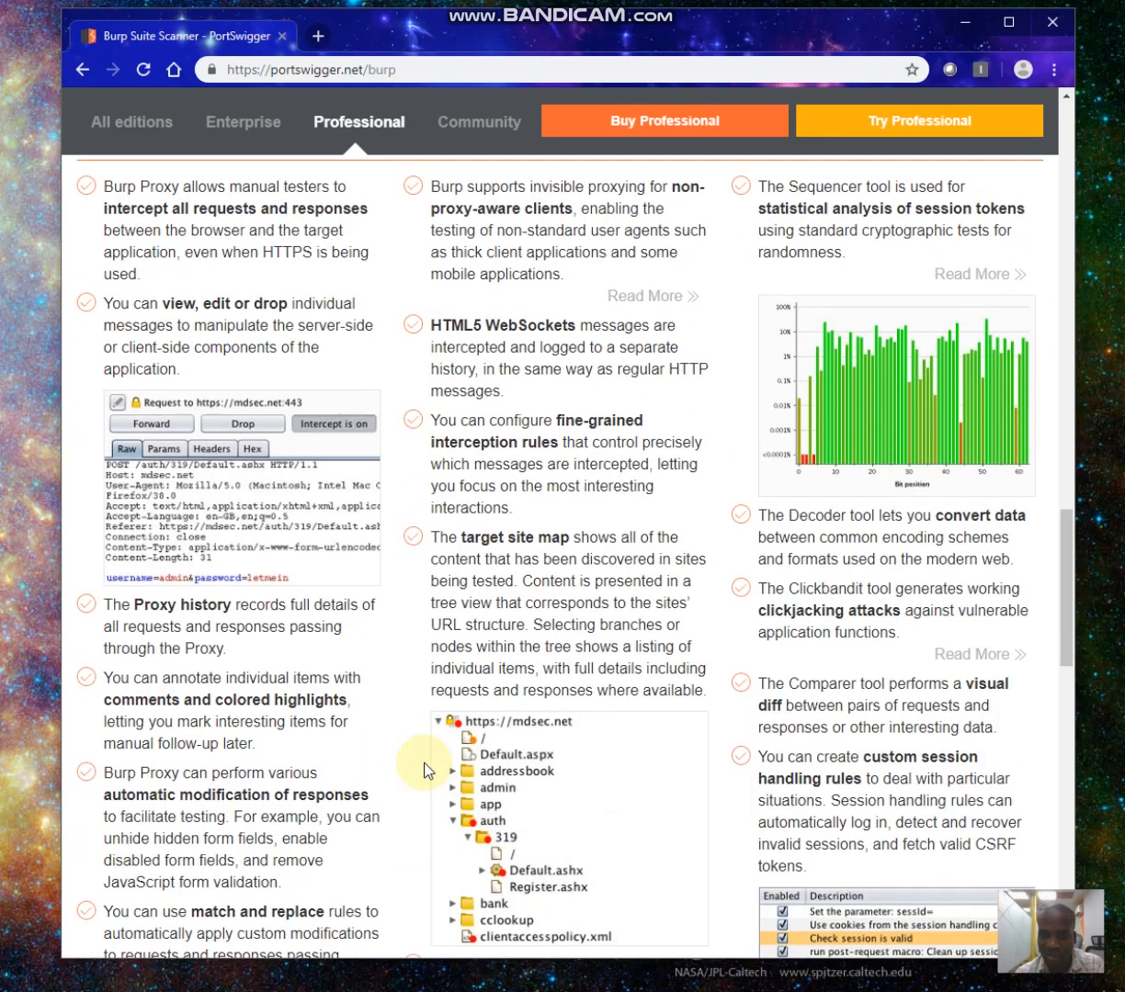
{"action": "scroll", "coordinate": [423, 770], "scroll_direction": "up", "scroll_amount": 6}
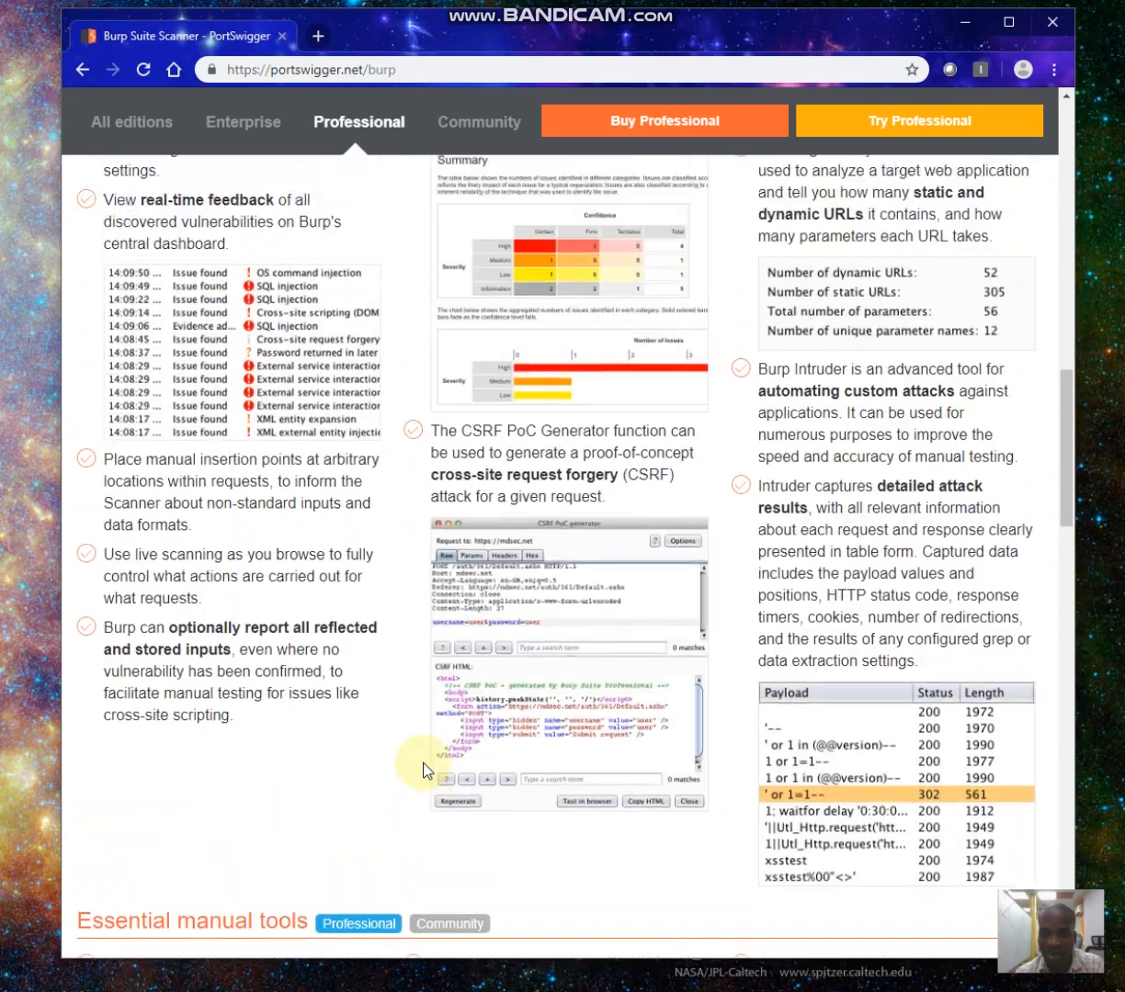
{"action": "scroll", "coordinate": [423, 770], "scroll_direction": "up", "scroll_amount": 1}
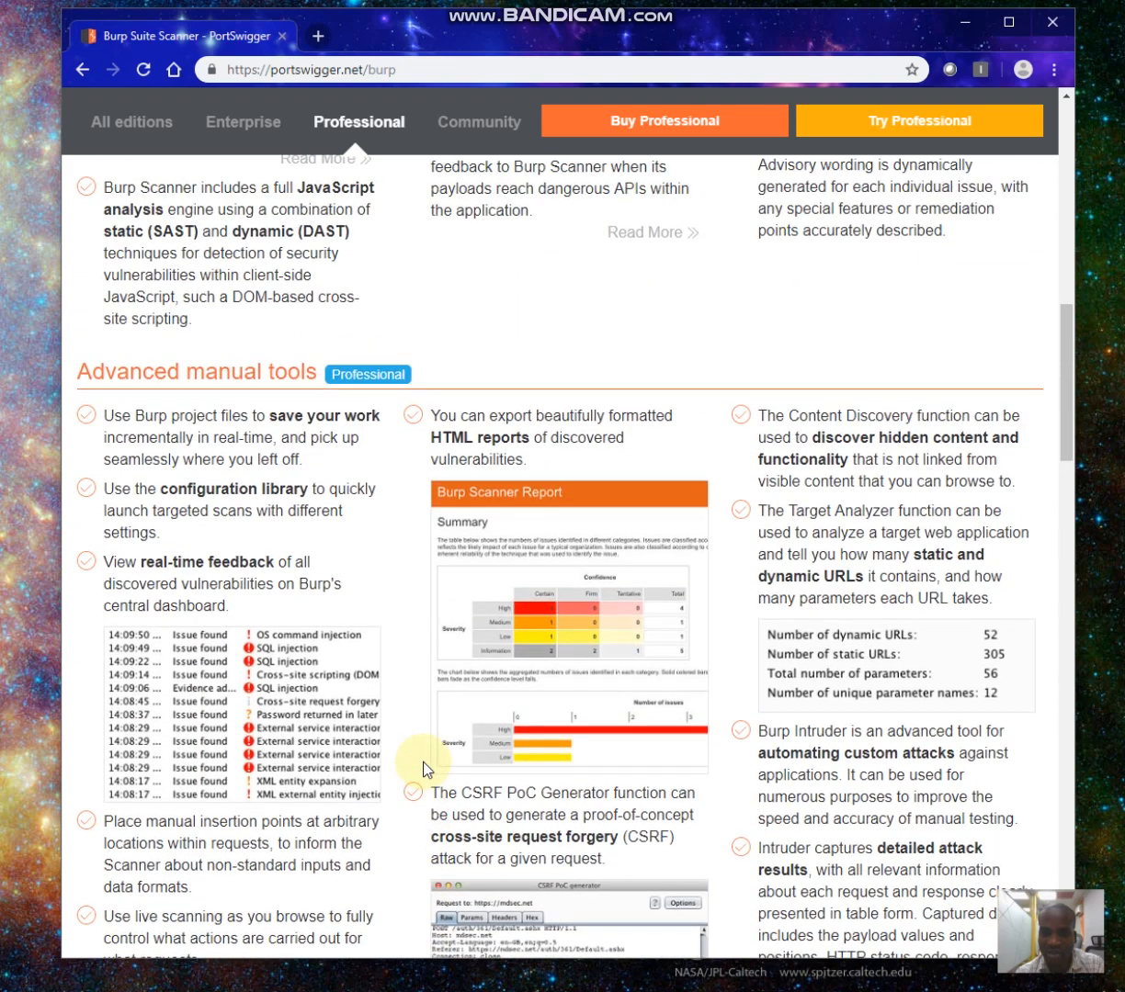
Examine the Professional edition's web vulnerability scanner features and the start of its advanced manual tools.
{"action": "scroll", "coordinate": [423, 770], "scroll_direction": "up", "scroll_amount": 8}
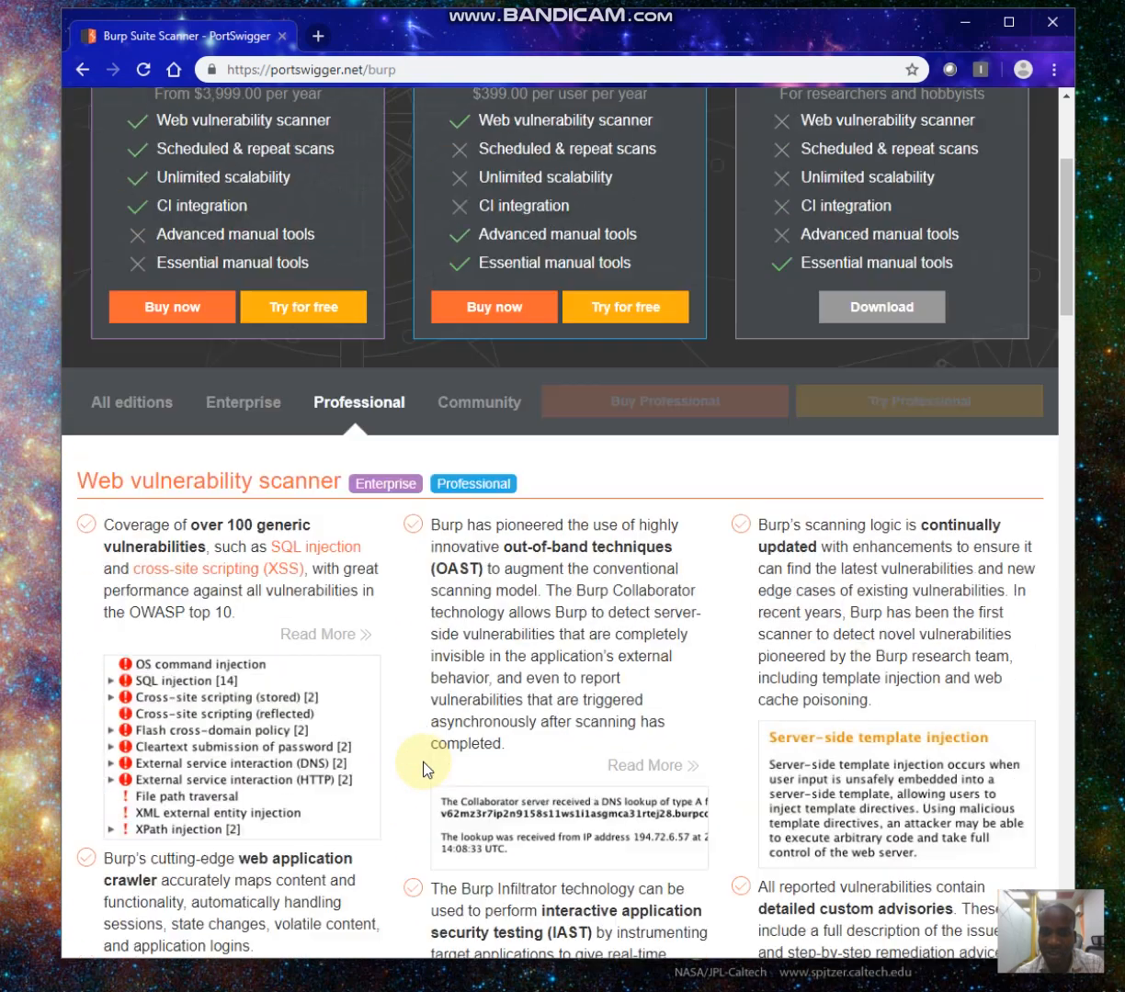
{"action": "scroll", "coordinate": [424, 770], "scroll_direction": "down", "scroll_amount": 2}
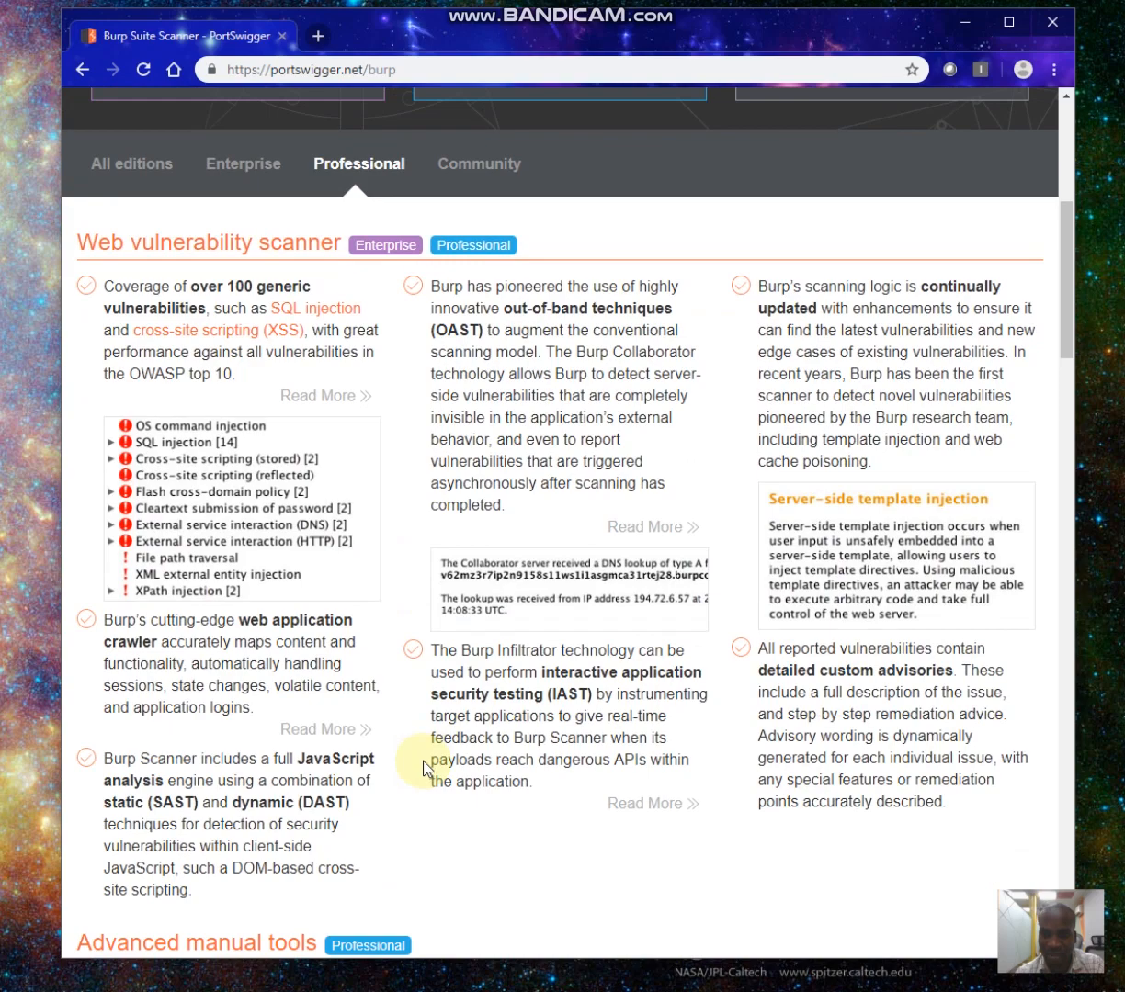
{"action": "scroll", "coordinate": [424, 770], "scroll_direction": "down", "scroll_amount": 1}
{"action": "scroll", "coordinate": [423, 768], "scroll_direction": "up", "scroll_amount": 1}
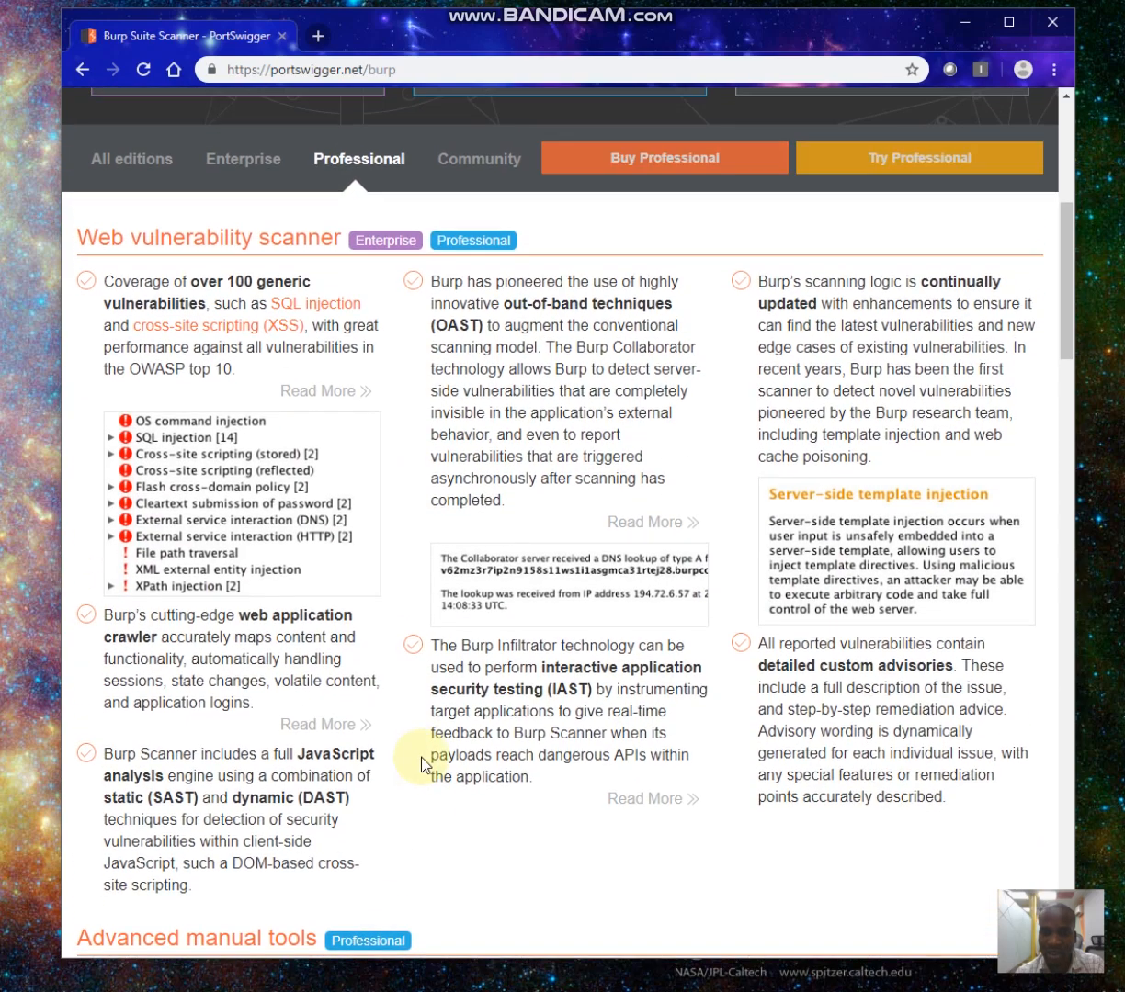
{"action": "scroll", "coordinate": [423, 768], "scroll_direction": "down", "scroll_amount": 2}
{"action": "scroll", "coordinate": [421, 766], "scroll_direction": "down", "scroll_amount": 4}
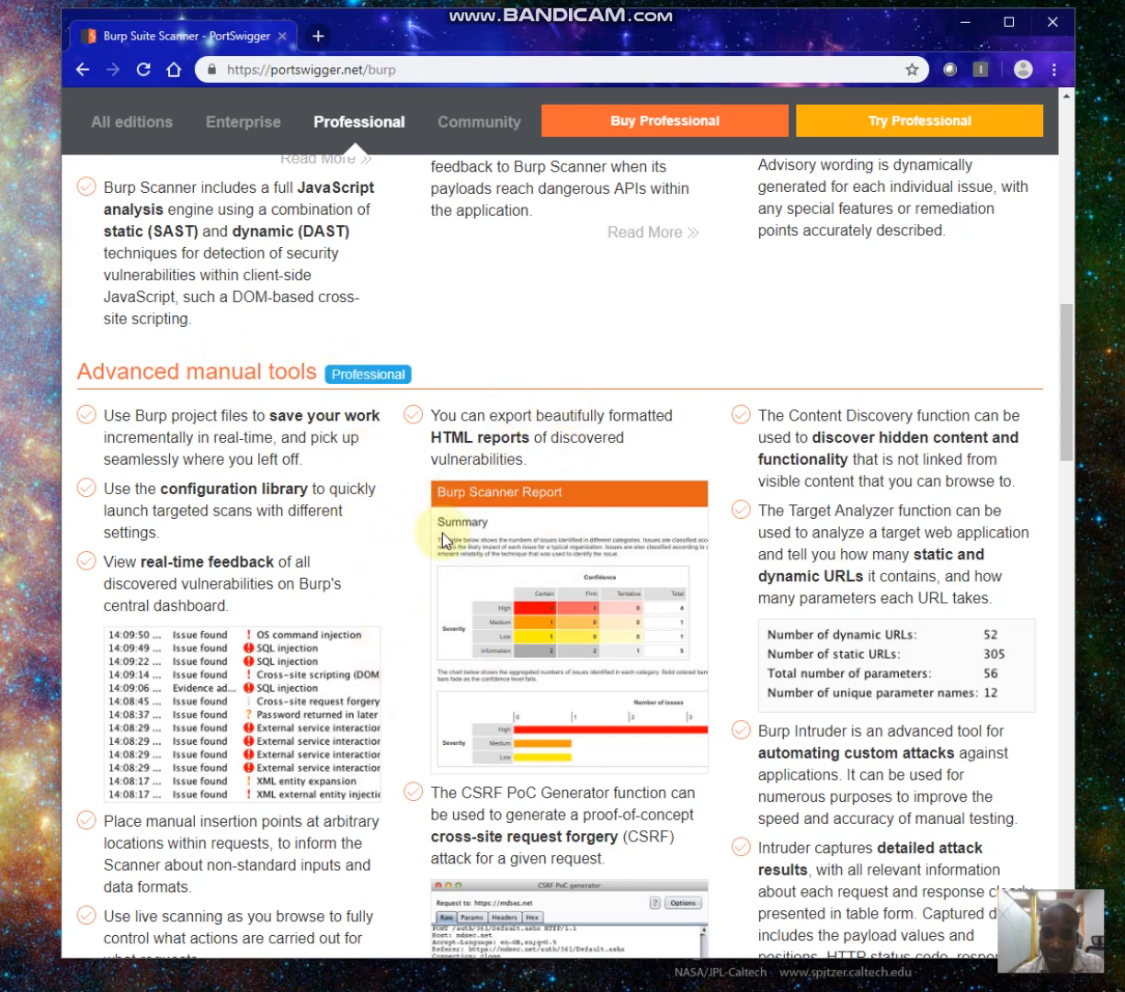
{"action": "scroll", "coordinate": [443, 539], "scroll_direction": "down", "scroll_amount": 2}
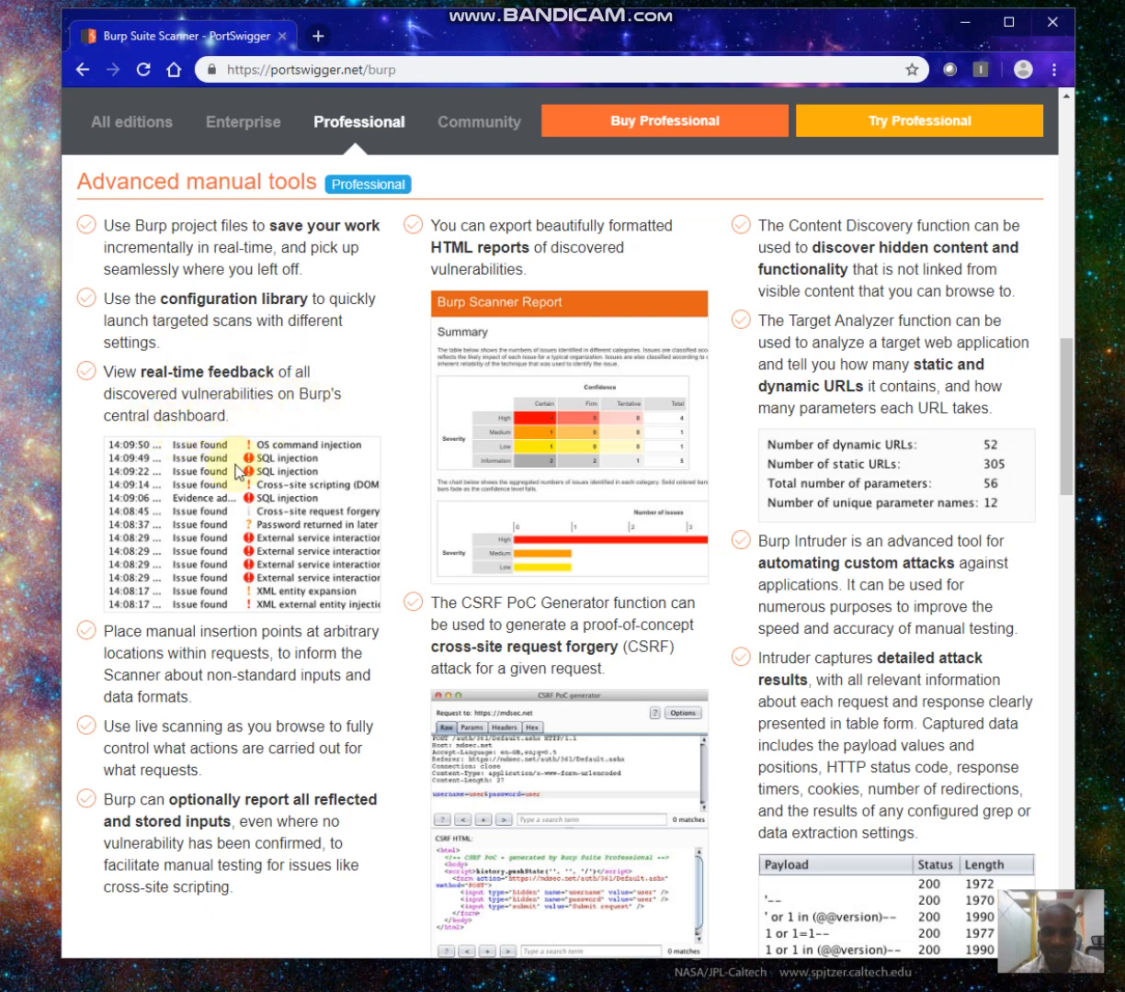
Switch to Burp Suite, view the issue activity on its Dashboard, and return to the browser.
{"action": "mouse_move", "coordinate": [368, 988]}
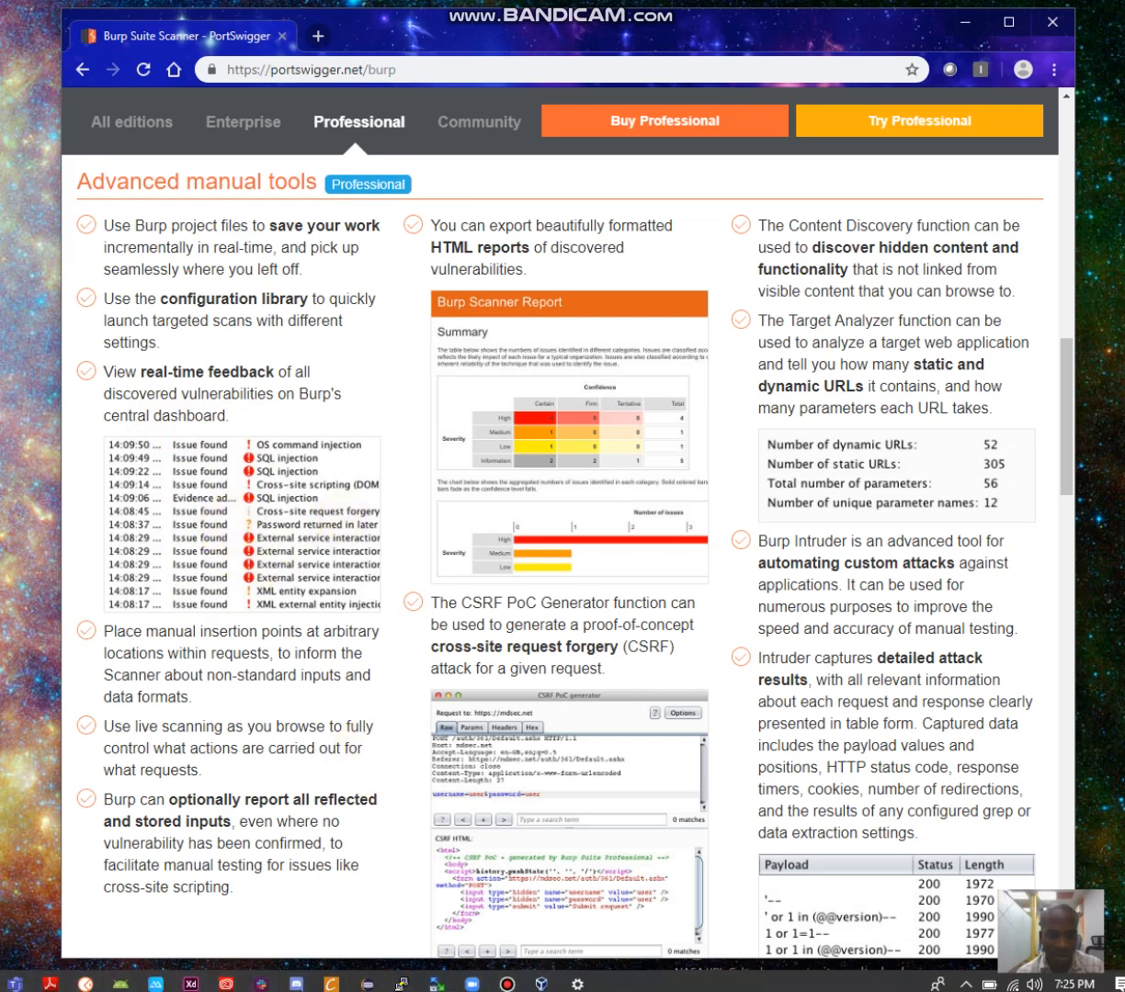
{"action": "left_click", "coordinate": [330, 984]}
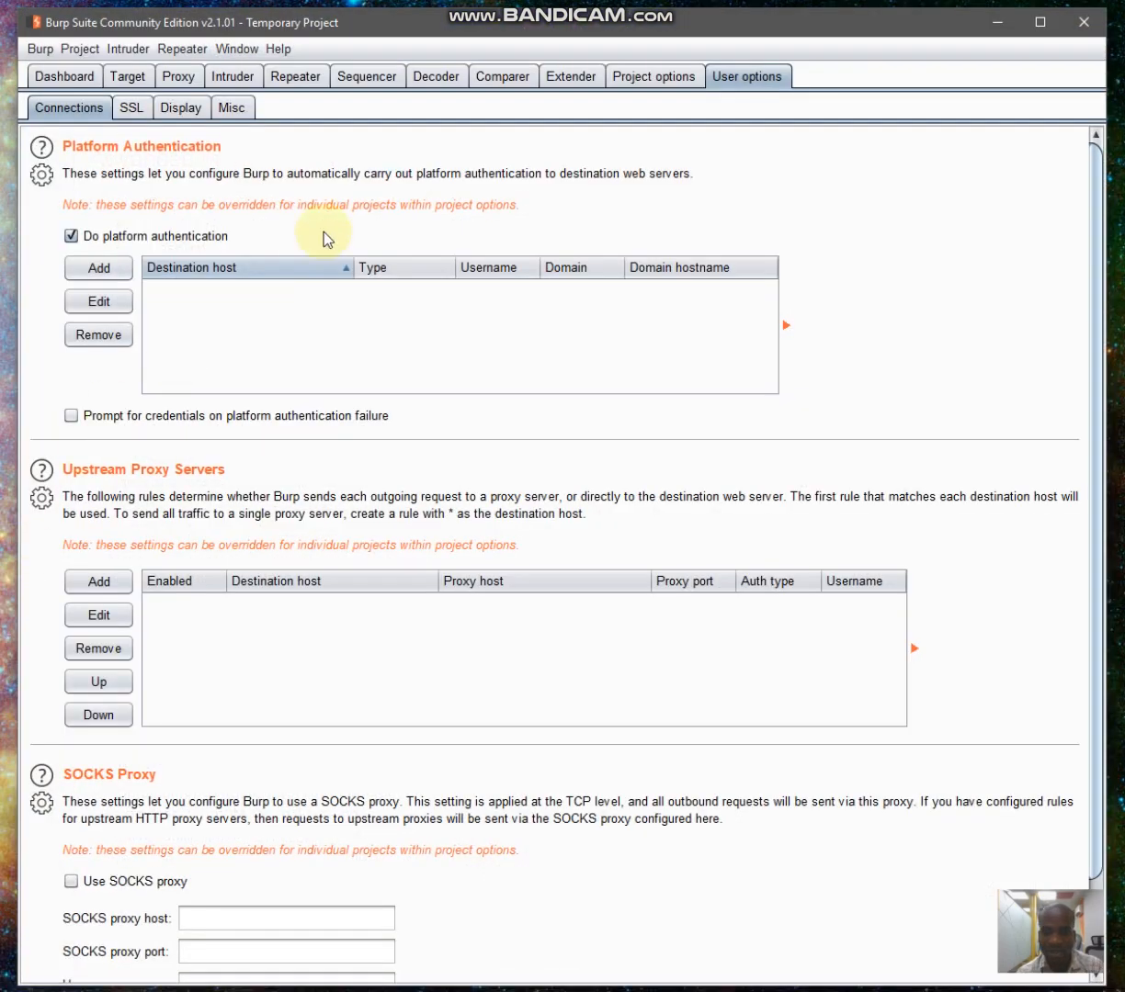
{"action": "left_click", "coordinate": [51, 76]}
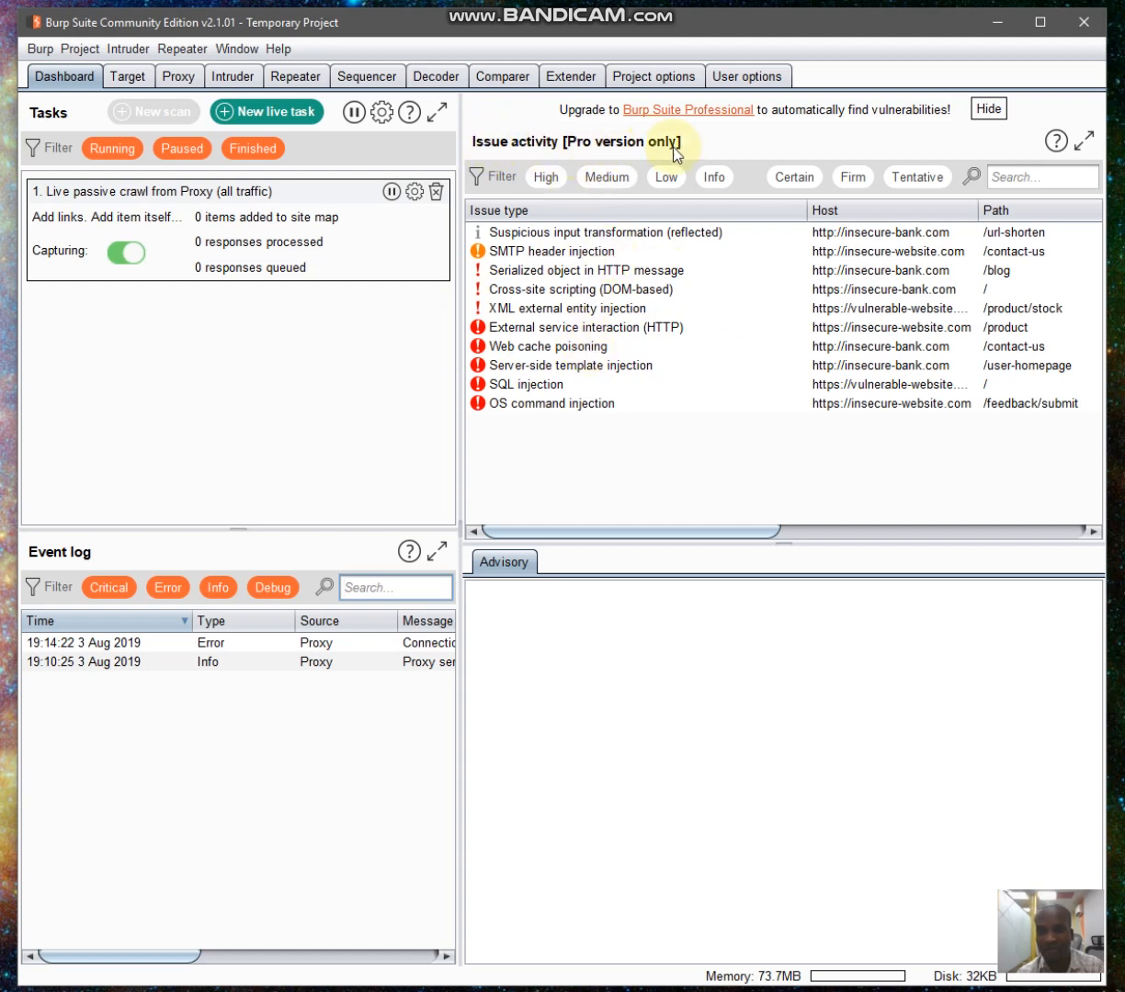
{"action": "left_click", "coordinate": [999, 25]}
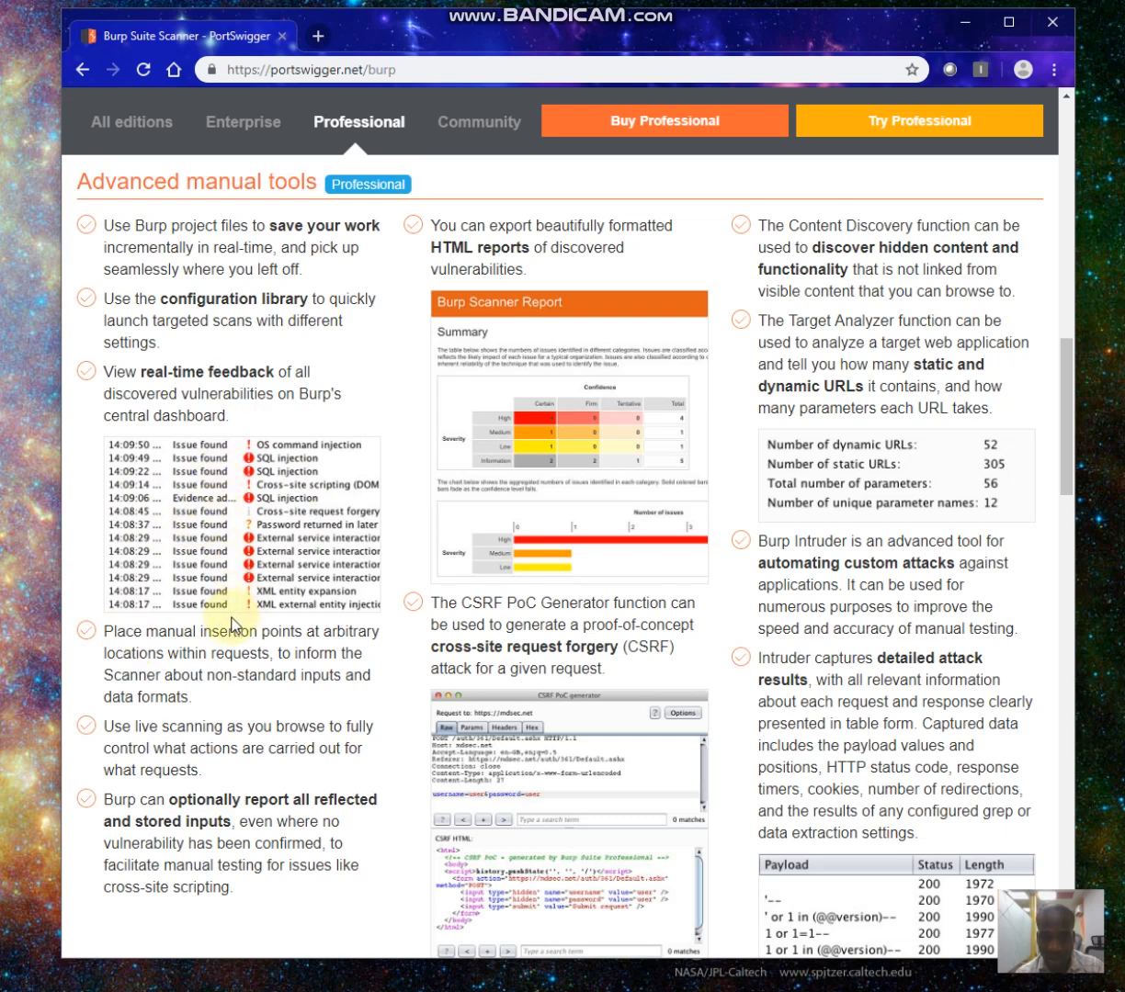
Read the advanced manual tools section, covering HTML reports, the CSRF PoC Generator, Target Analyzer and Burp Intruder.
{"action": "scroll", "coordinate": [229, 624], "scroll_direction": "down", "scroll_amount": 1}
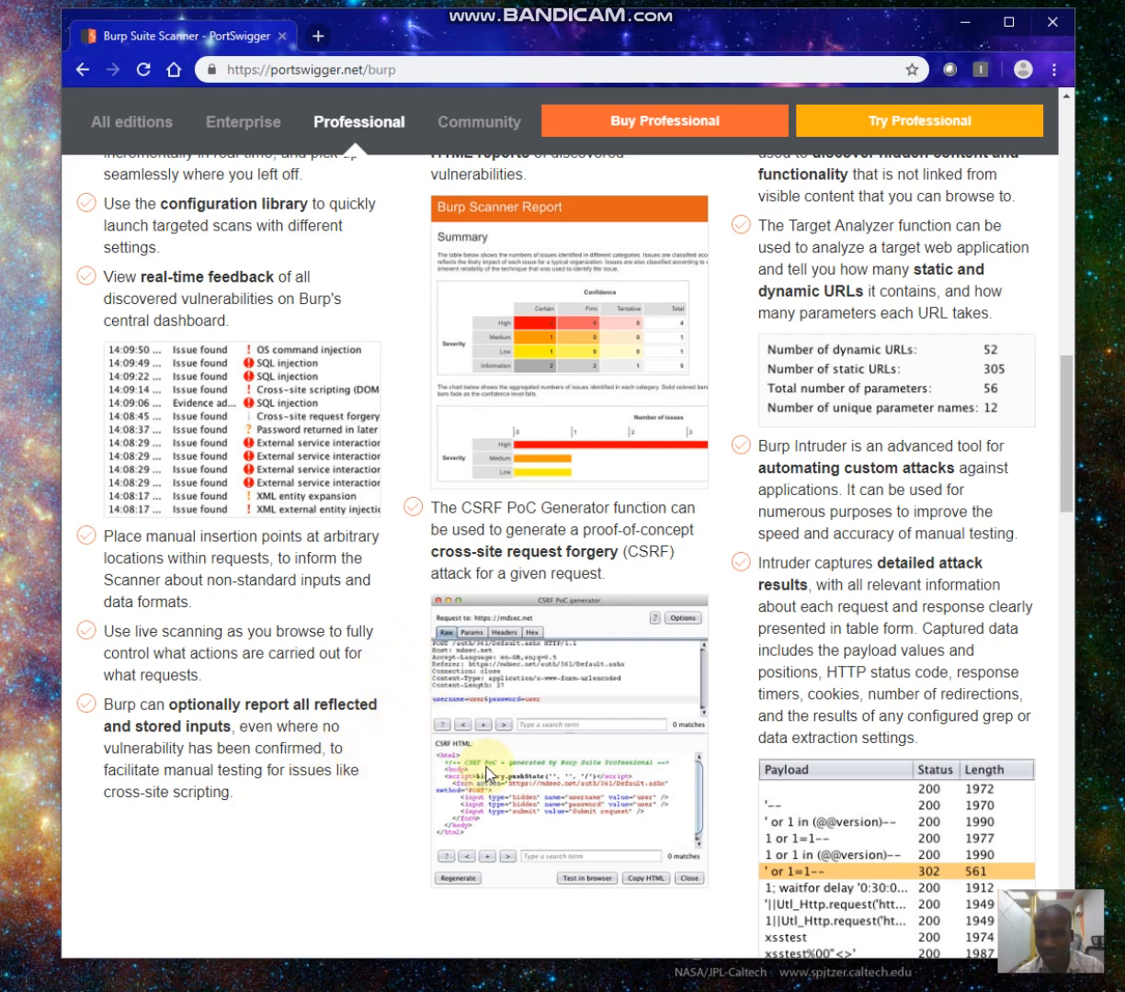
{"action": "scroll", "coordinate": [486, 761], "scroll_direction": "up", "scroll_amount": 3}
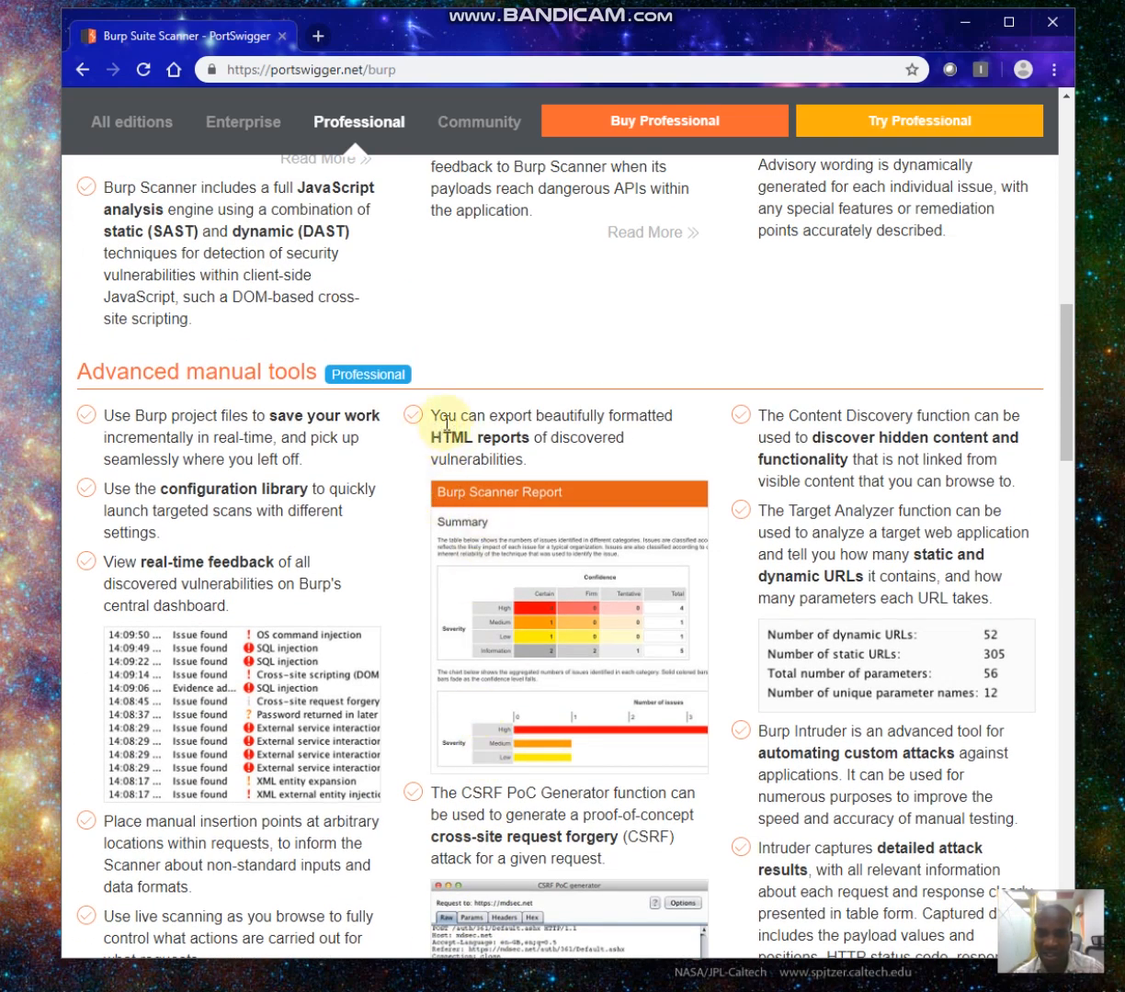
{"action": "scroll", "coordinate": [496, 478], "scroll_direction": "down", "scroll_amount": 2}
{"action": "scroll", "coordinate": [519, 489], "scroll_direction": "up", "scroll_amount": 1}
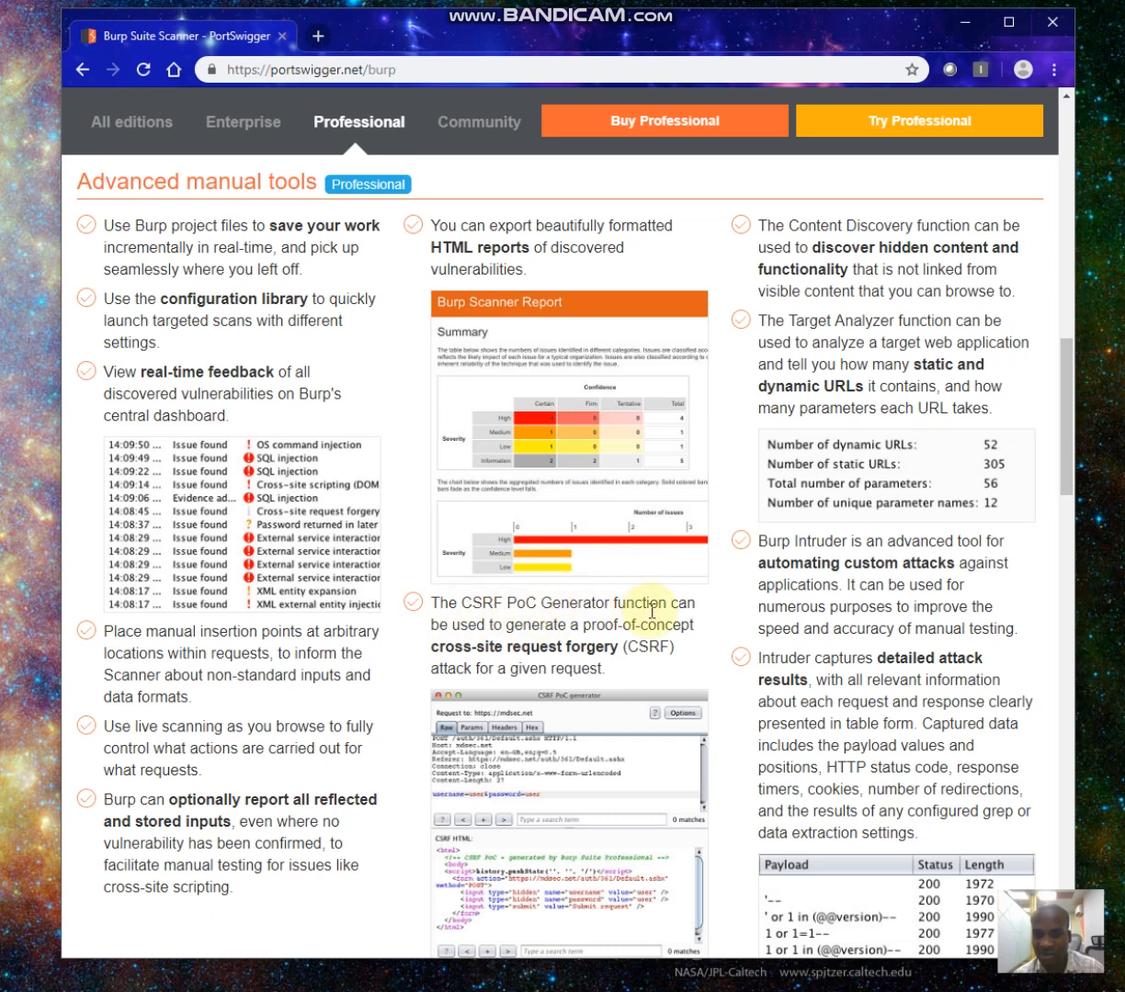
{"action": "scroll", "coordinate": [566, 707], "scroll_direction": "down", "scroll_amount": 2}
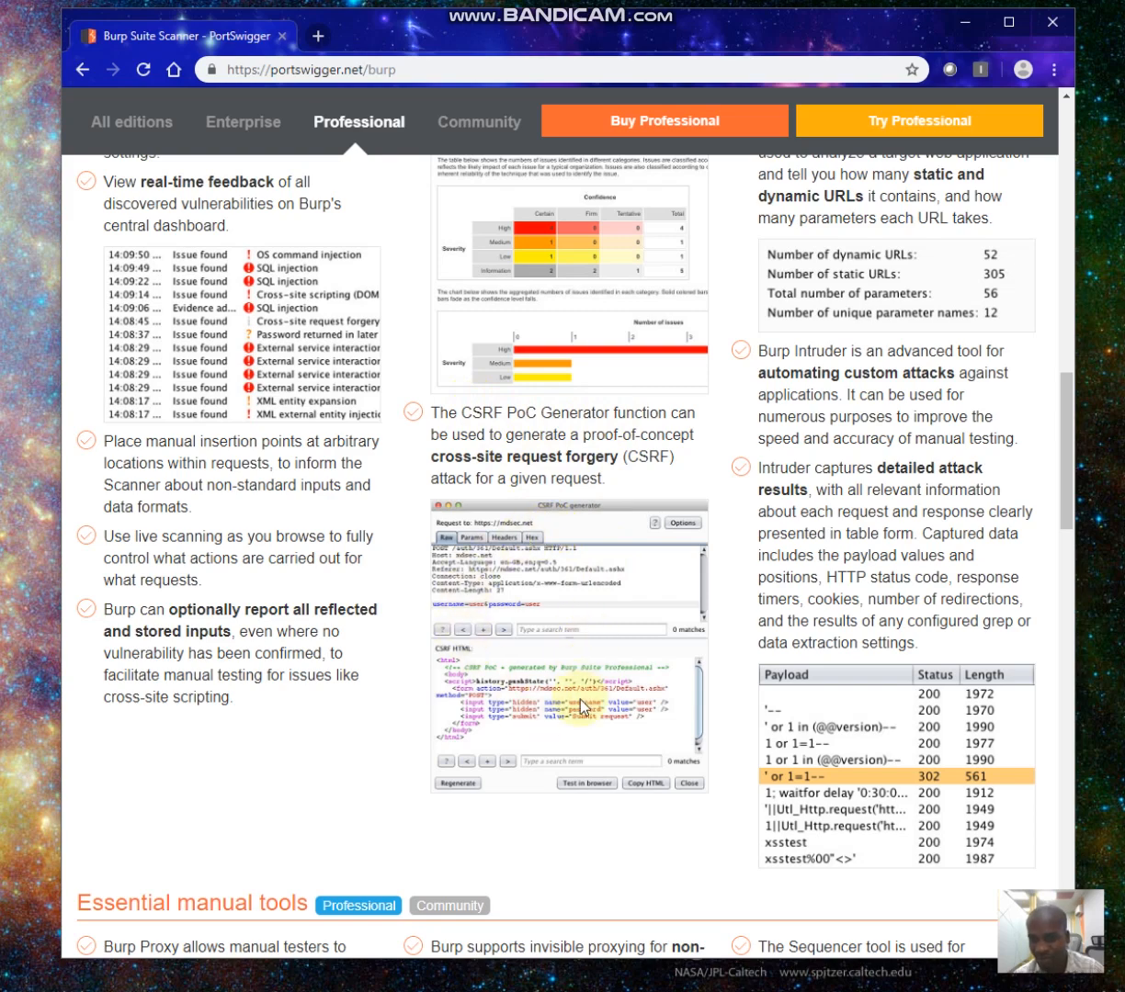
{"action": "scroll", "coordinate": [581, 703], "scroll_direction": "up", "scroll_amount": 1}
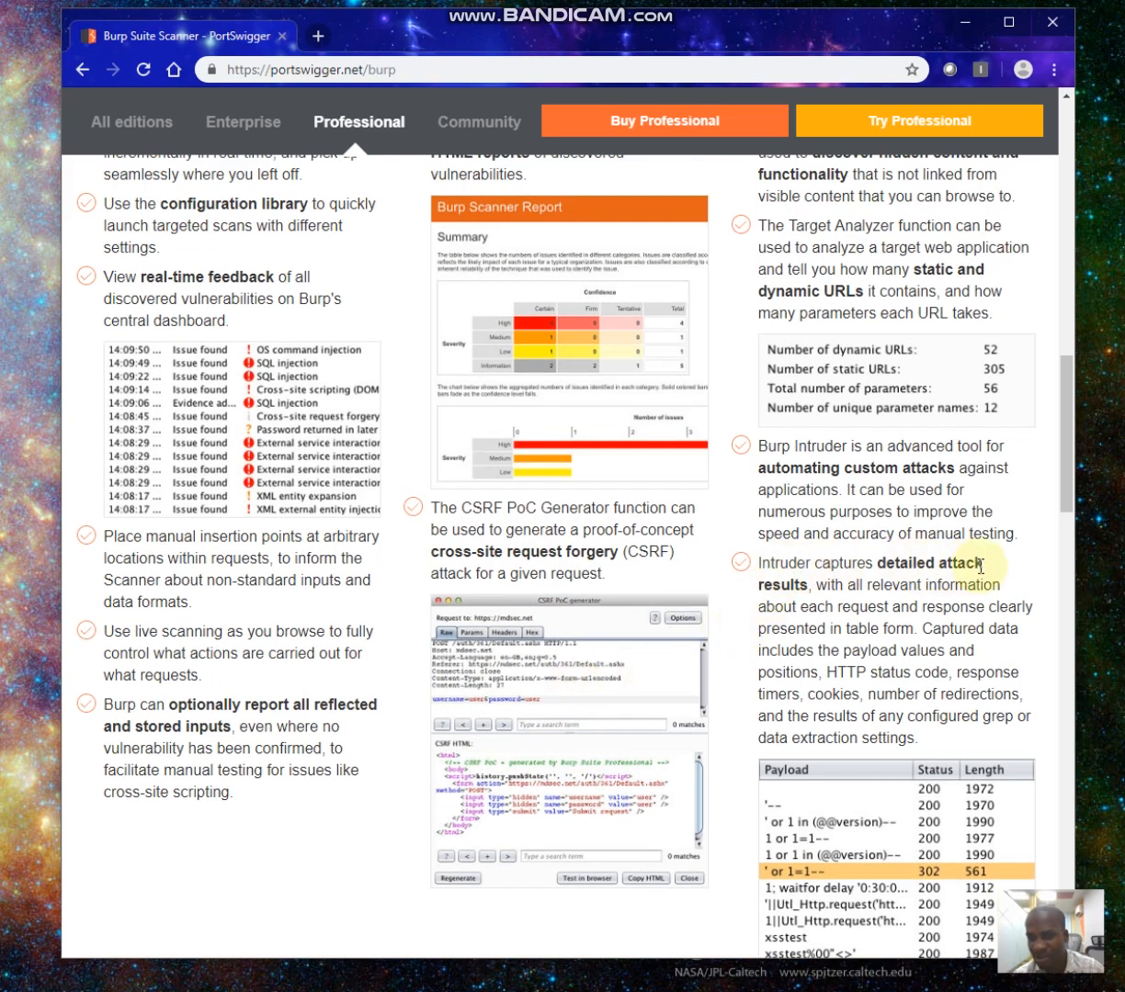
{"action": "scroll", "coordinate": [821, 788], "scroll_direction": "down", "scroll_amount": 1}
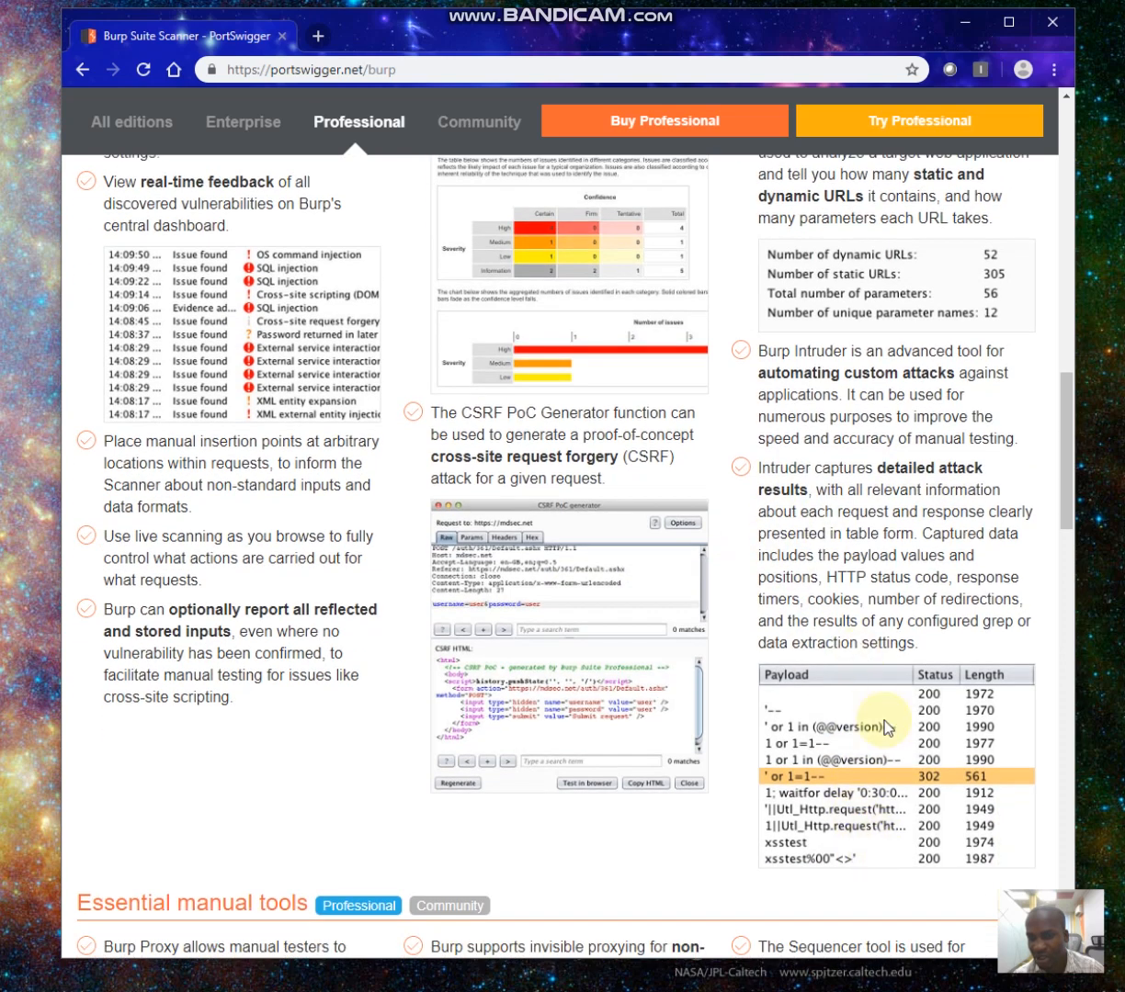
{"action": "scroll", "coordinate": [809, 604], "scroll_direction": "up", "scroll_amount": 2}
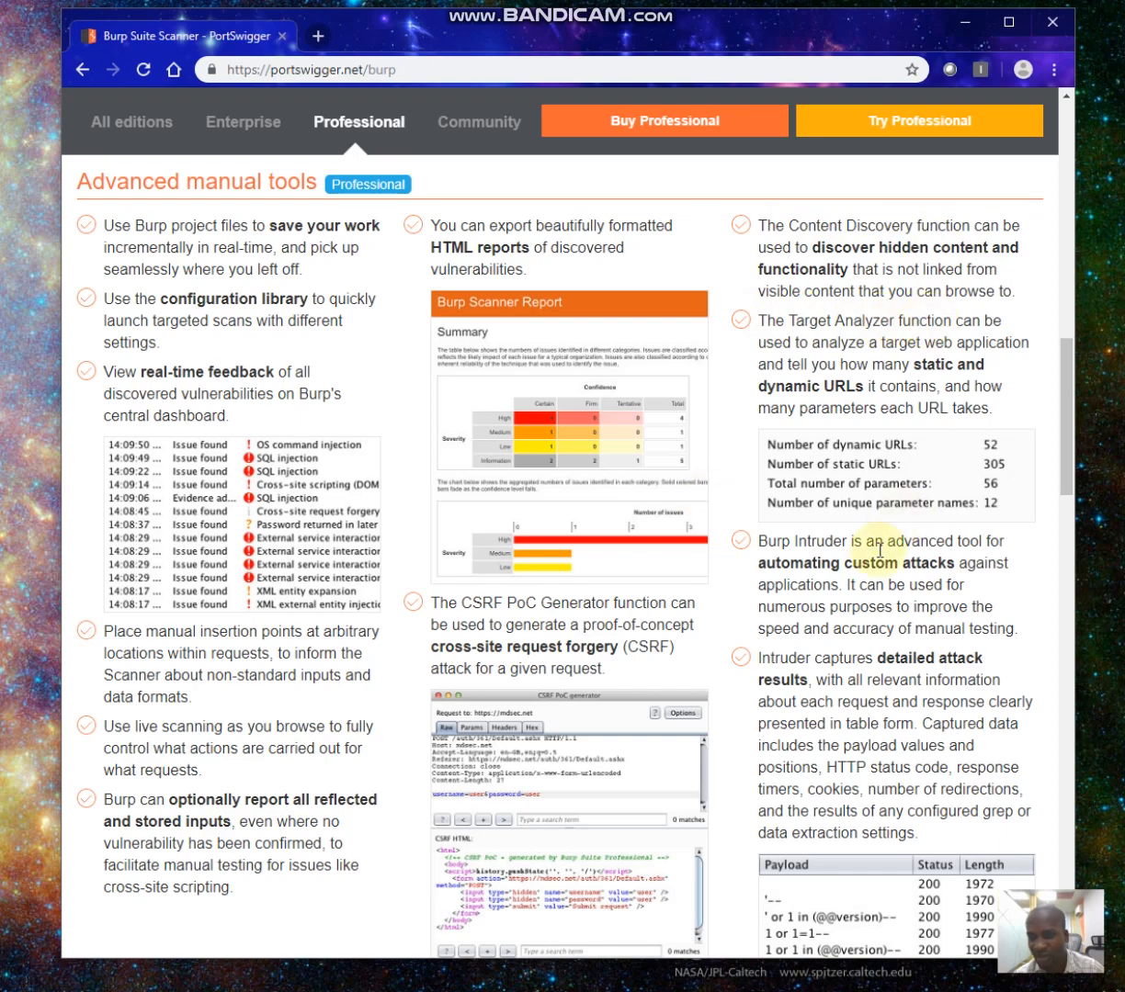
{"action": "scroll", "coordinate": [441, 653], "scroll_direction": "up", "scroll_amount": 1}
{"action": "scroll", "coordinate": [449, 652], "scroll_direction": "down", "scroll_amount": 3}
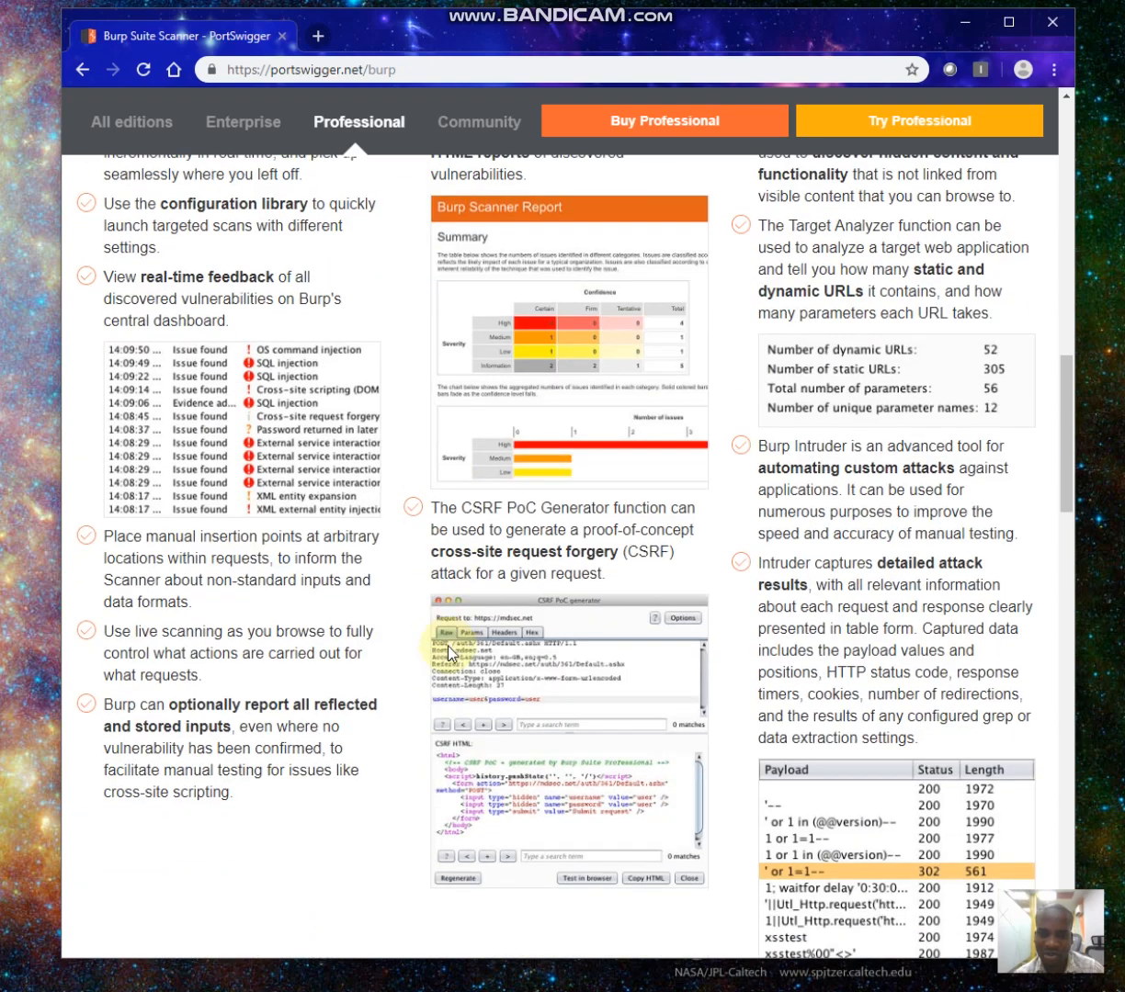
Review the Burp page from the editions comparison to the Frequently Asked Questions, ending on the web vulnerability scanner section.
{"action": "scroll", "coordinate": [449, 653], "scroll_direction": "up", "scroll_amount": 8}
{"action": "scroll", "coordinate": [448, 650], "scroll_direction": "up", "scroll_amount": 2}
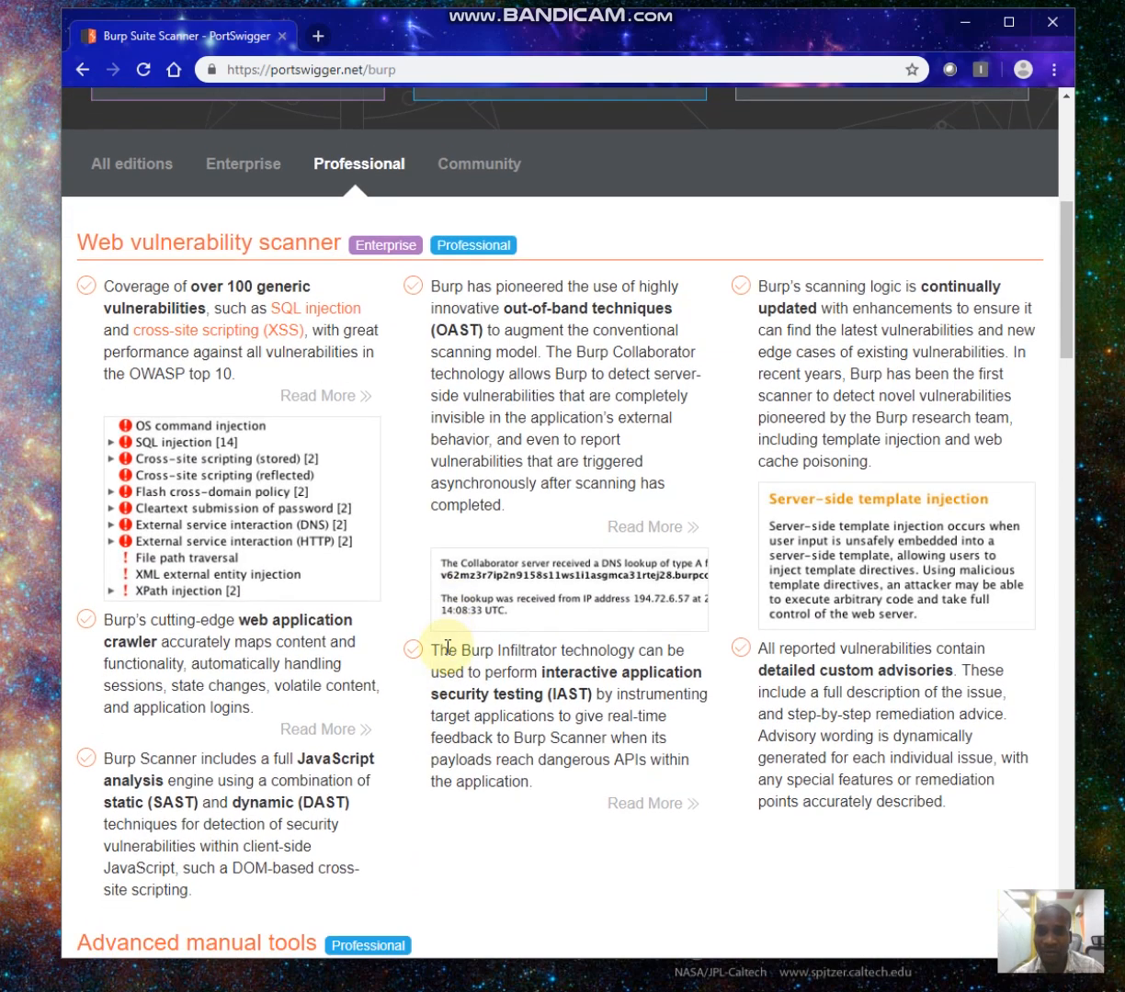
{"action": "scroll", "coordinate": [459, 653], "scroll_direction": "up", "scroll_amount": 5}
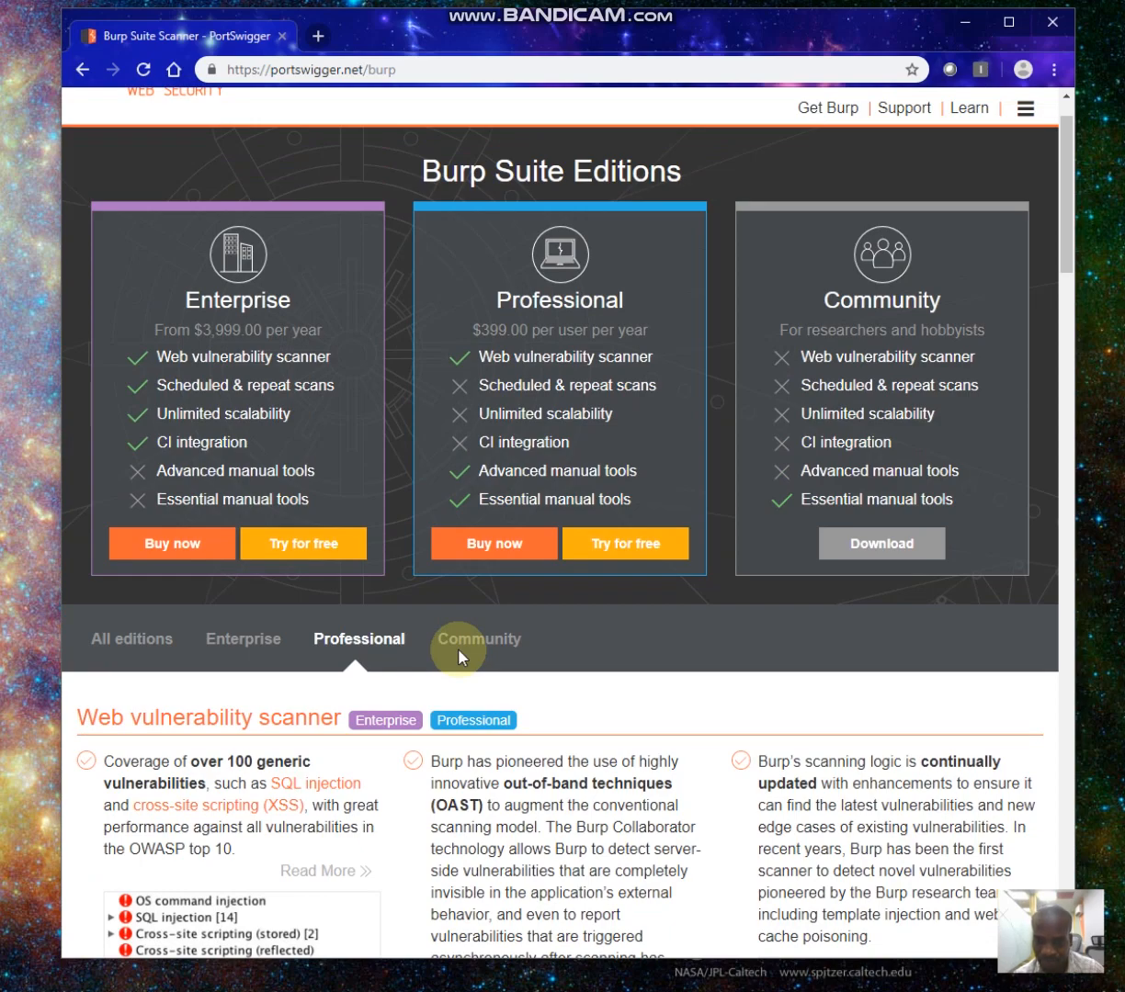
{"action": "scroll", "coordinate": [480, 755], "scroll_direction": "down", "scroll_amount": 6}
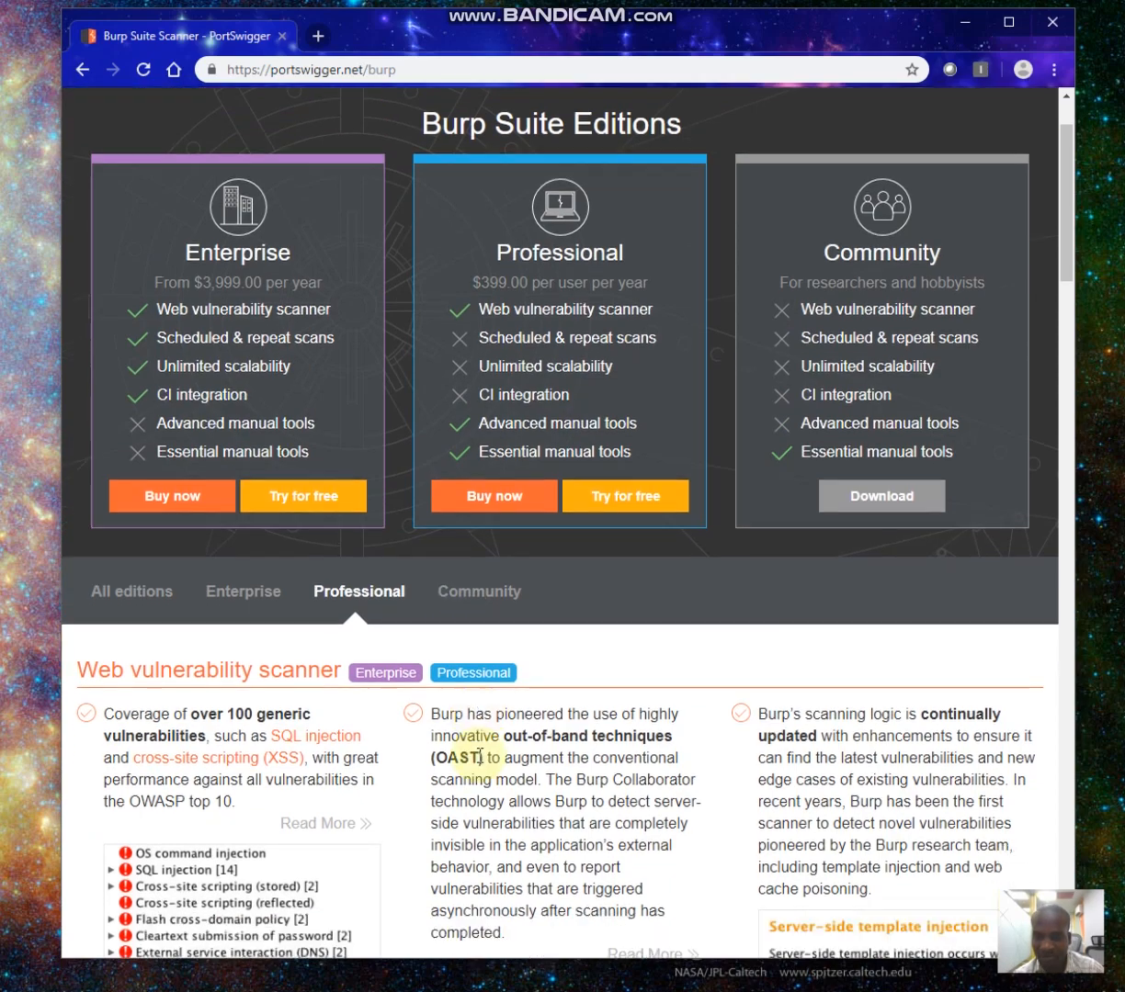
{"action": "scroll", "coordinate": [477, 759], "scroll_direction": "down", "scroll_amount": 14}
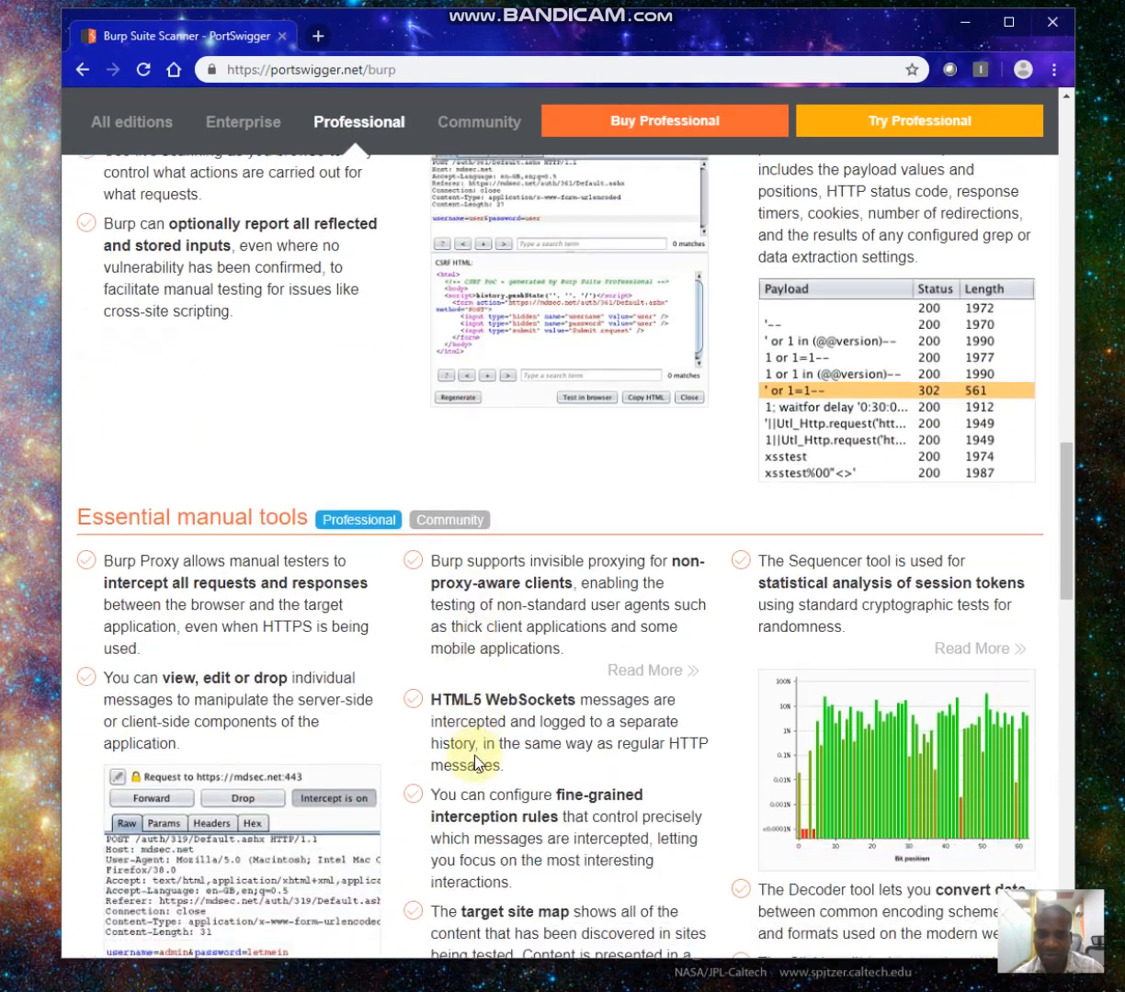
{"action": "scroll", "coordinate": [475, 756], "scroll_direction": "down", "scroll_amount": 14}
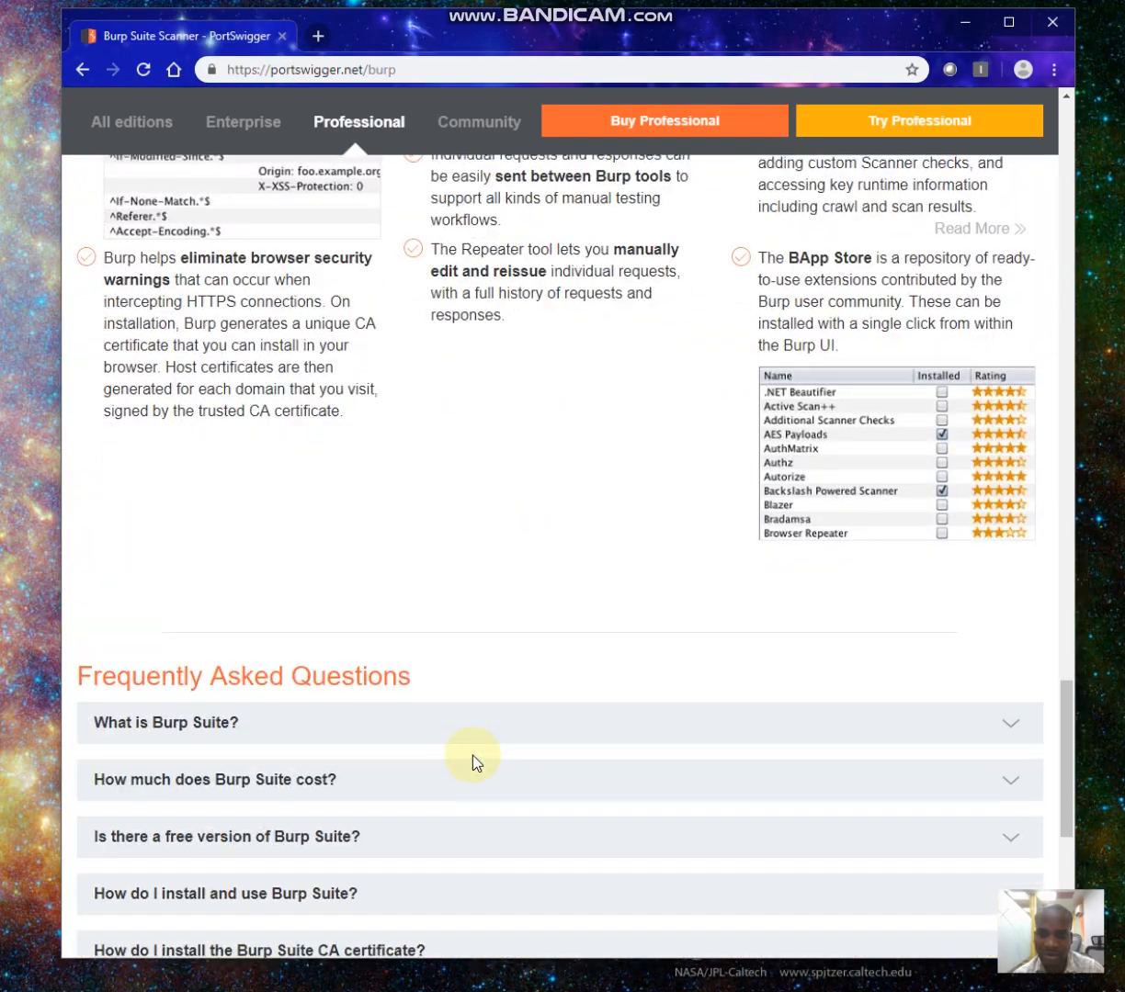
{"action": "scroll", "coordinate": [473, 763], "scroll_direction": "up", "scroll_amount": 14}
{"action": "scroll", "coordinate": [472, 755], "scroll_direction": "up", "scroll_amount": 16}
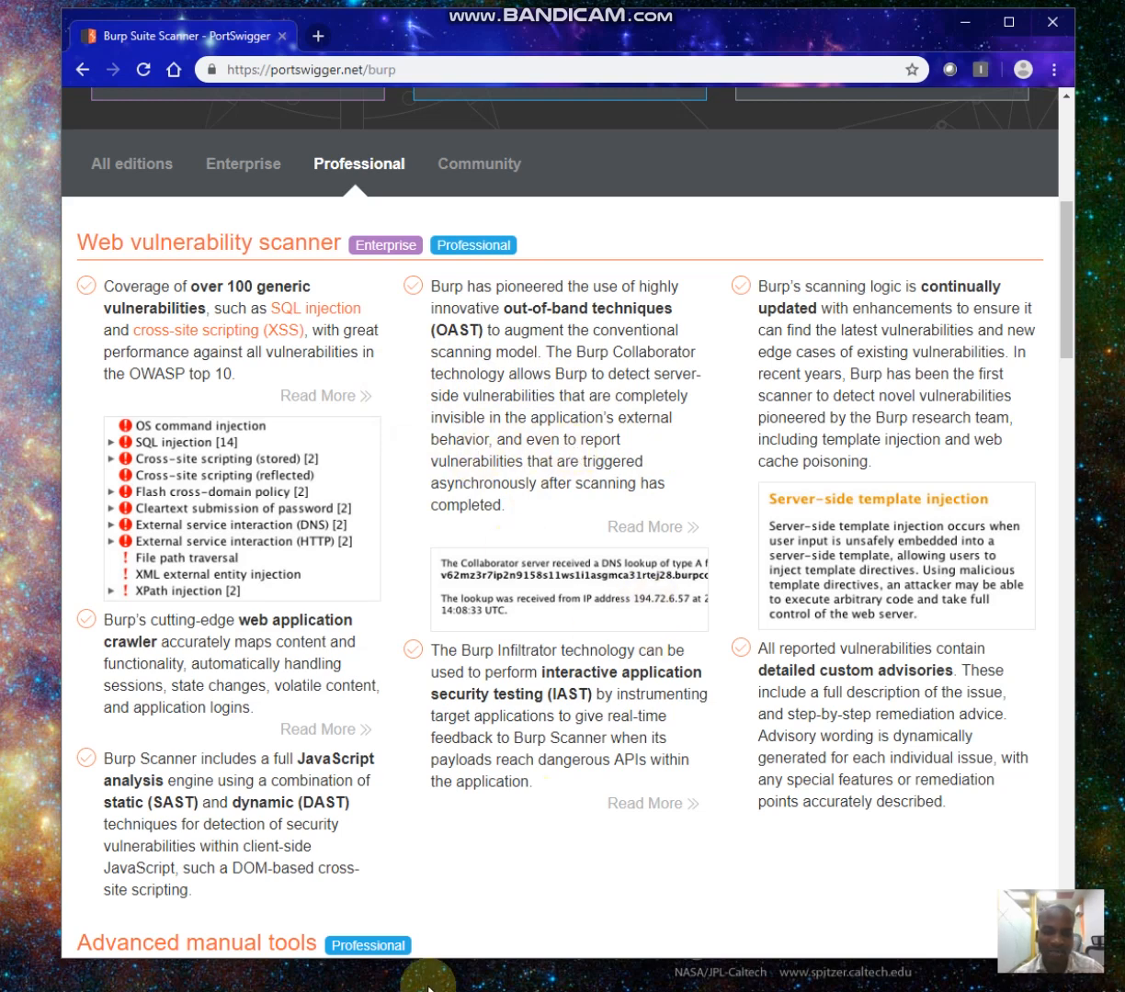
Launch OWASP ZAP and start it with the session persisted under a name based on the current timestamp.
{"action": "mouse_move", "coordinate": [404, 985]}
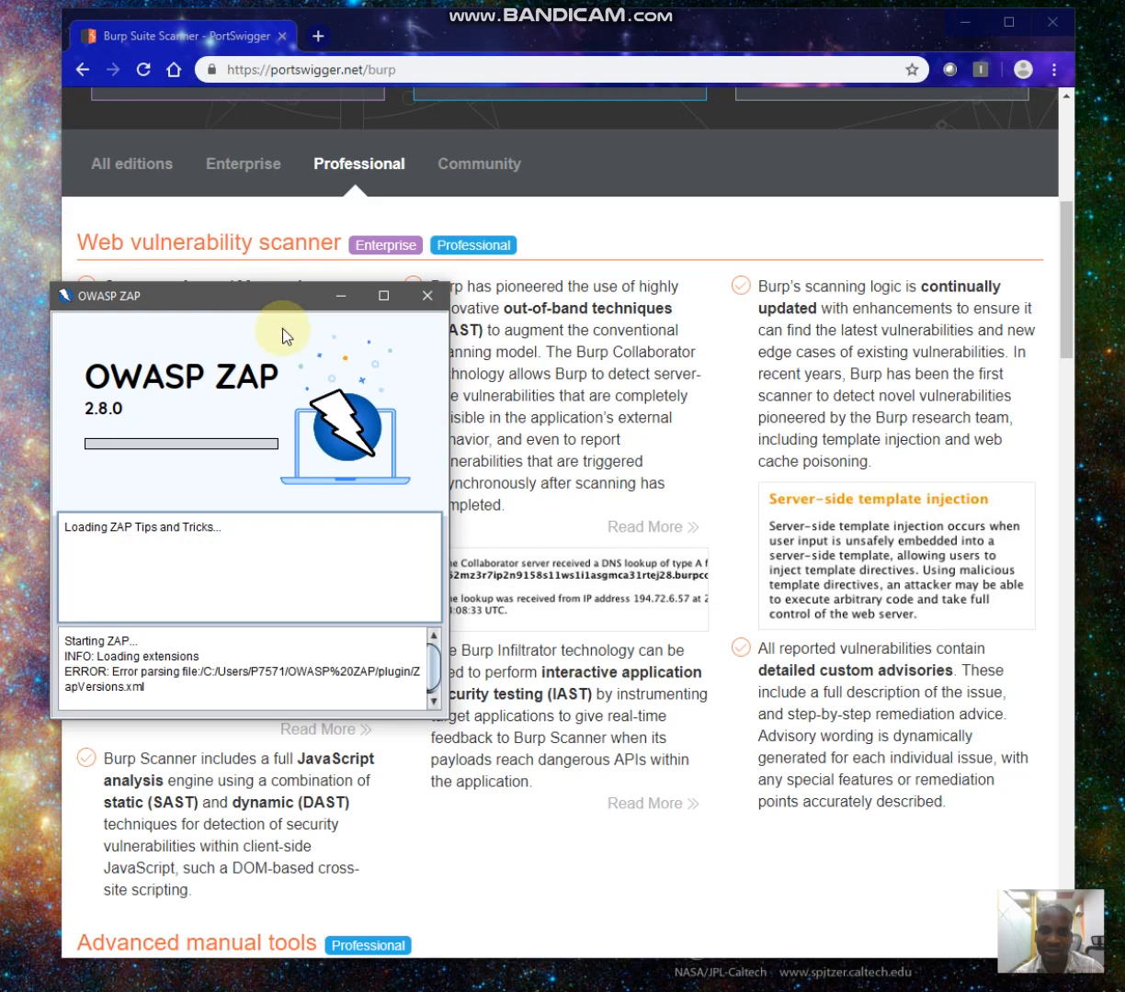
{"action": "left_click_drag", "start_coordinate": [265, 298], "coordinate": [602, 316]}
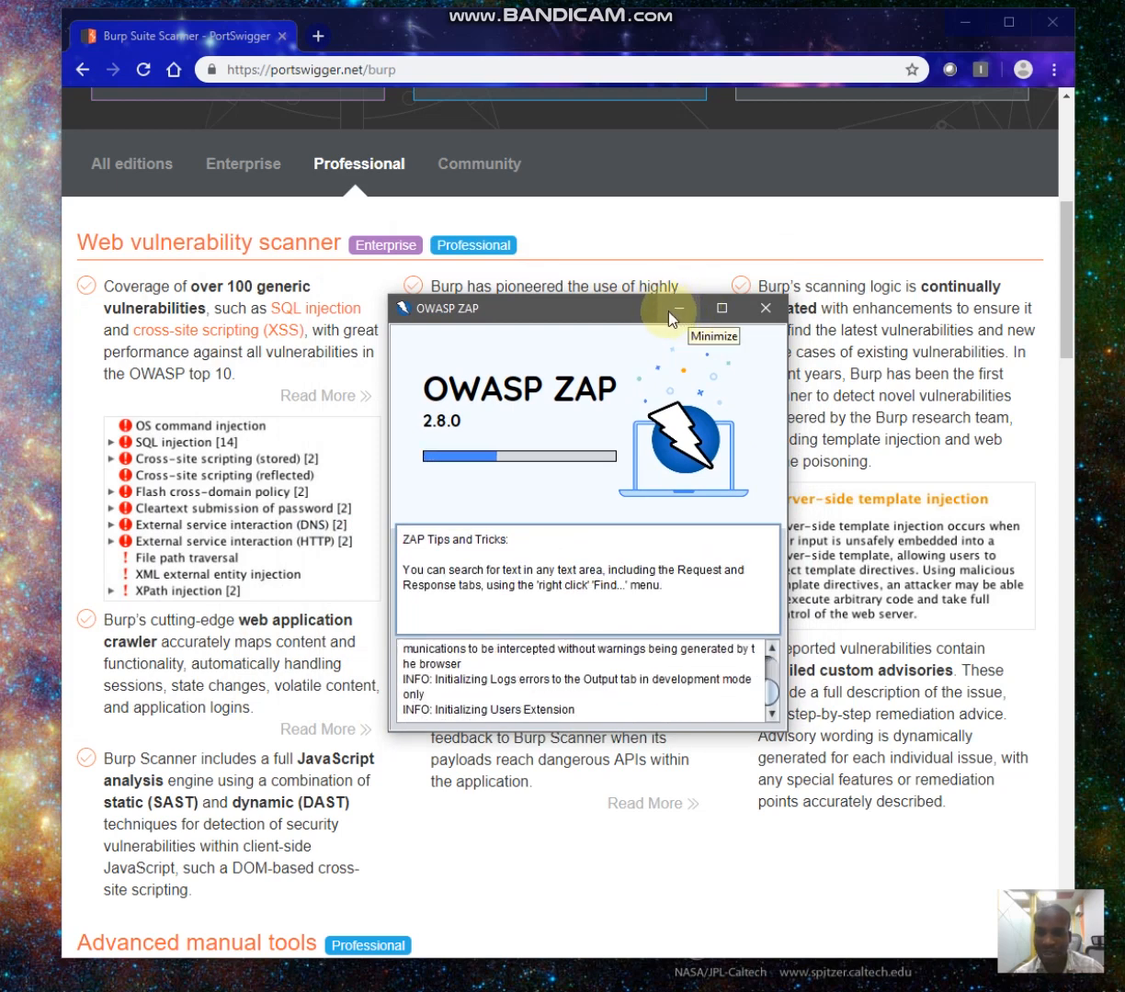
{"action": "left_click_drag", "start_coordinate": [572, 311], "coordinate": [0, 352]}
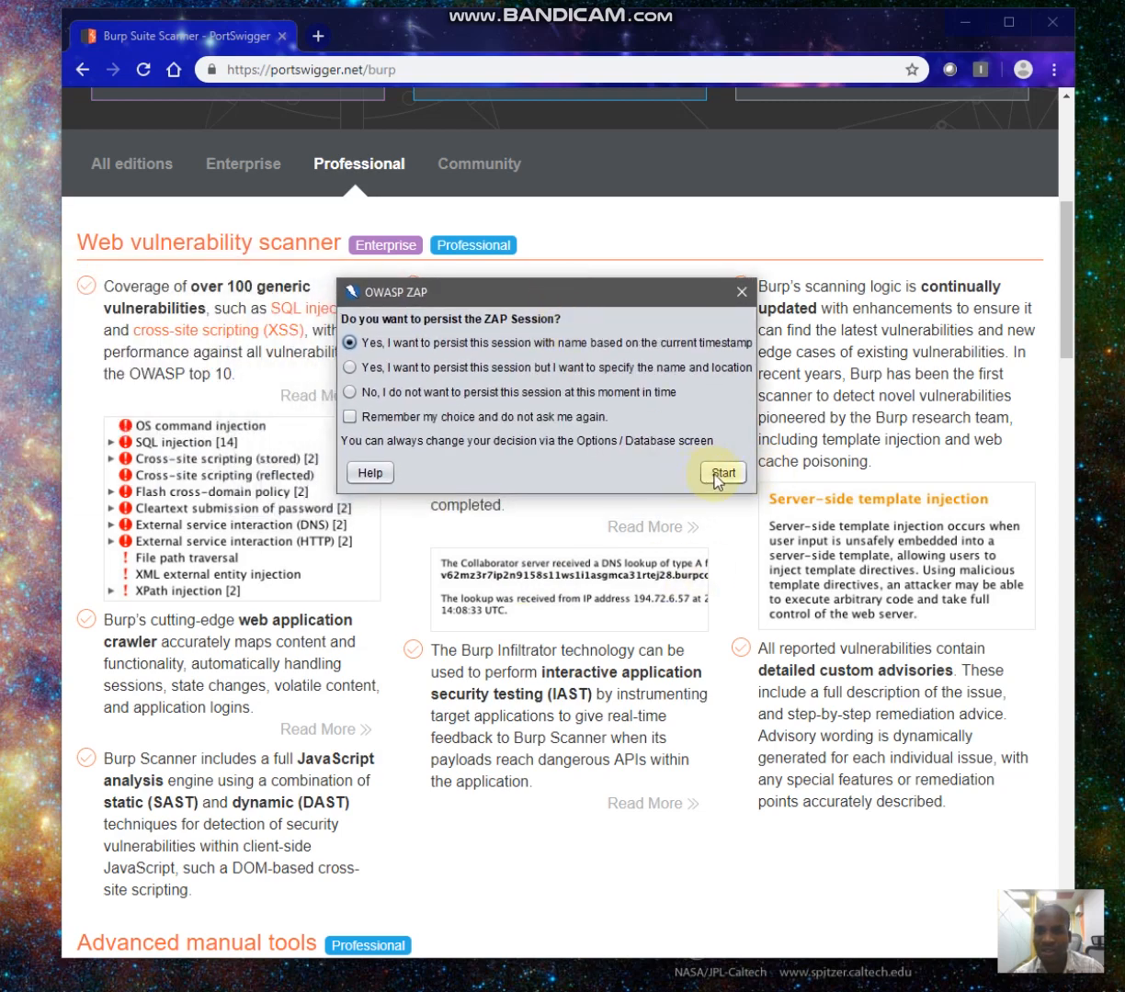
{"action": "left_click", "coordinate": [722, 473]}
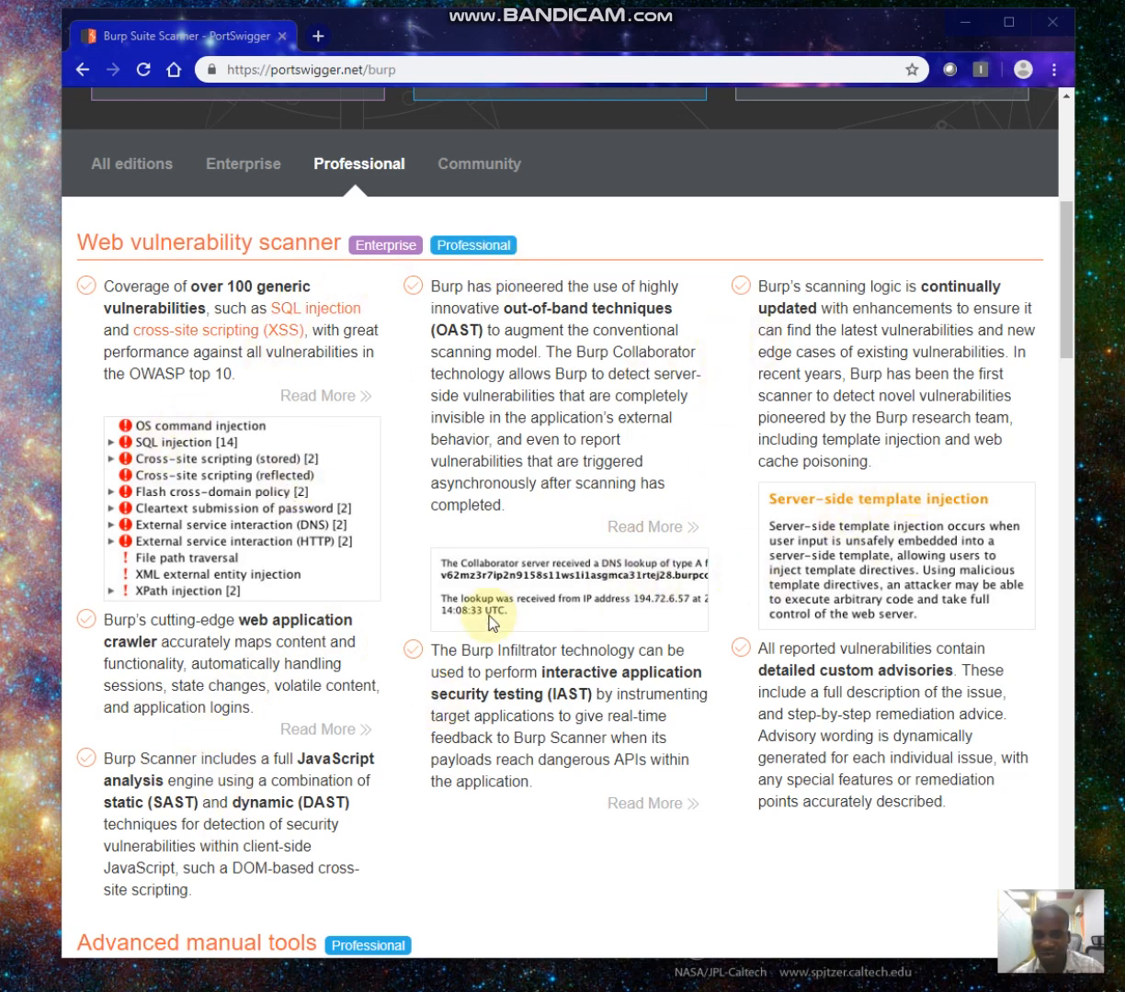
Open Calculator, multiply 400 by 360 for the Professional edition's yearly price, and return to the editions comparison in the browser.
{"action": "scroll", "coordinate": [489, 625], "scroll_direction": "up", "scroll_amount": 4}
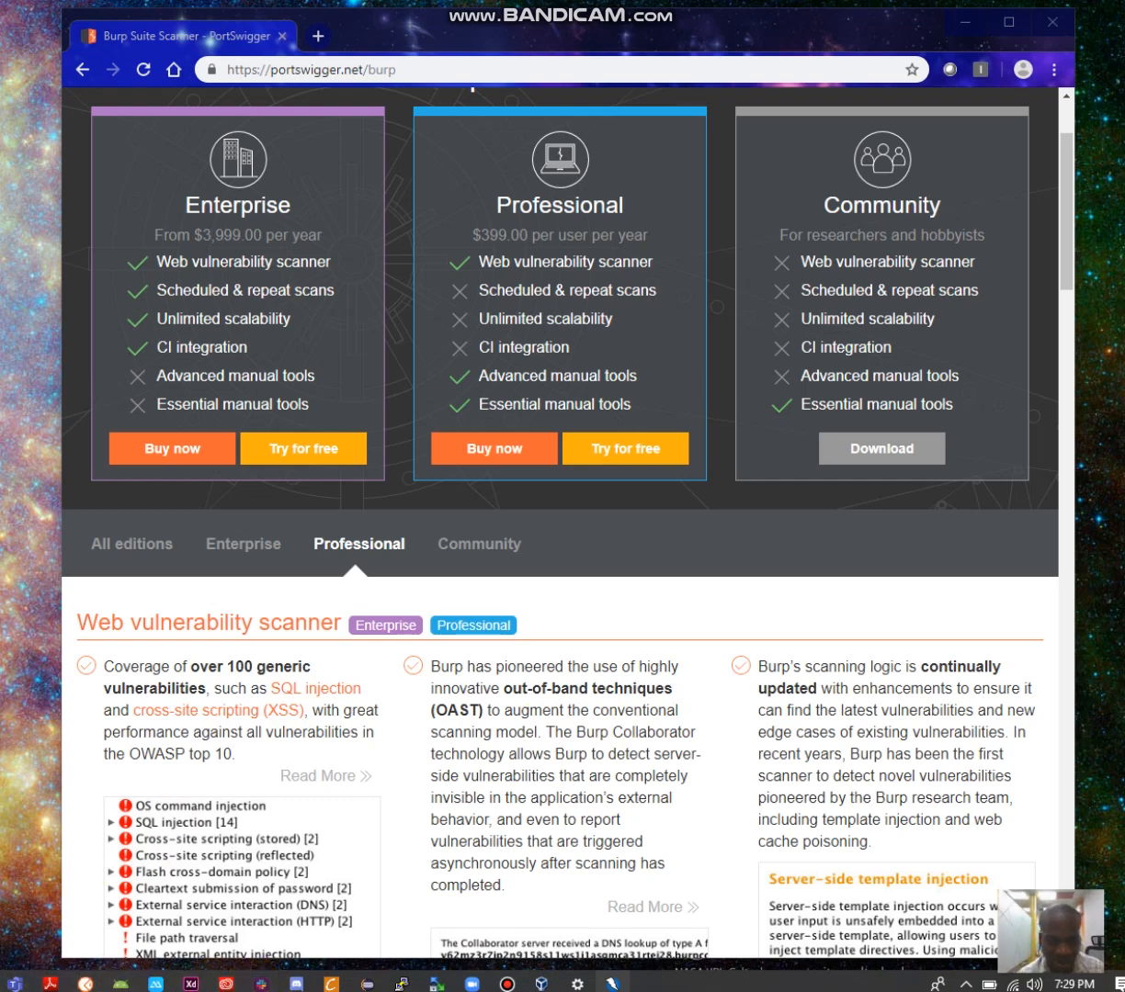
{"action": "left_click", "coordinate": [2, 983]}
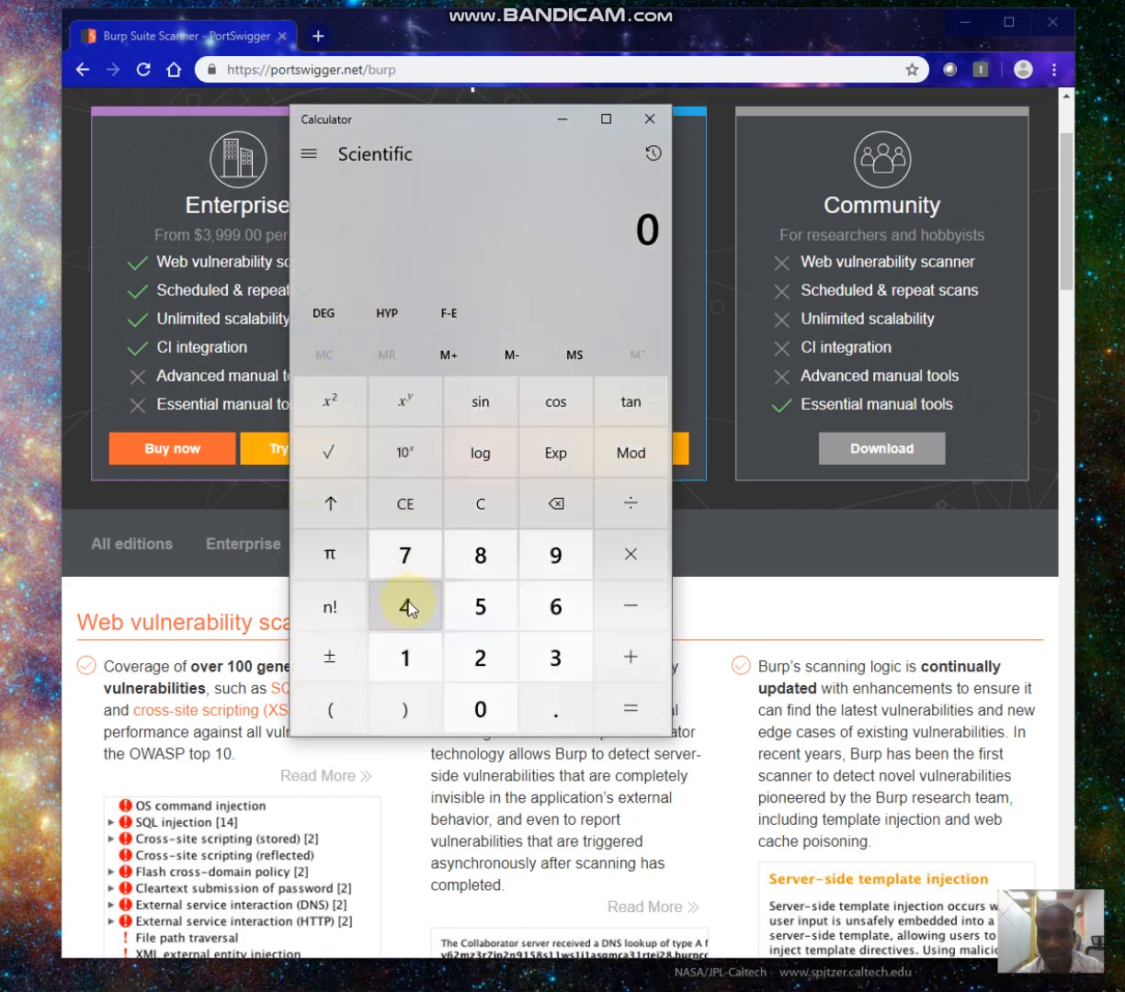
{"action": "left_click", "coordinate": [482, 694]}
{"action": "left_click", "coordinate": [482, 695]}
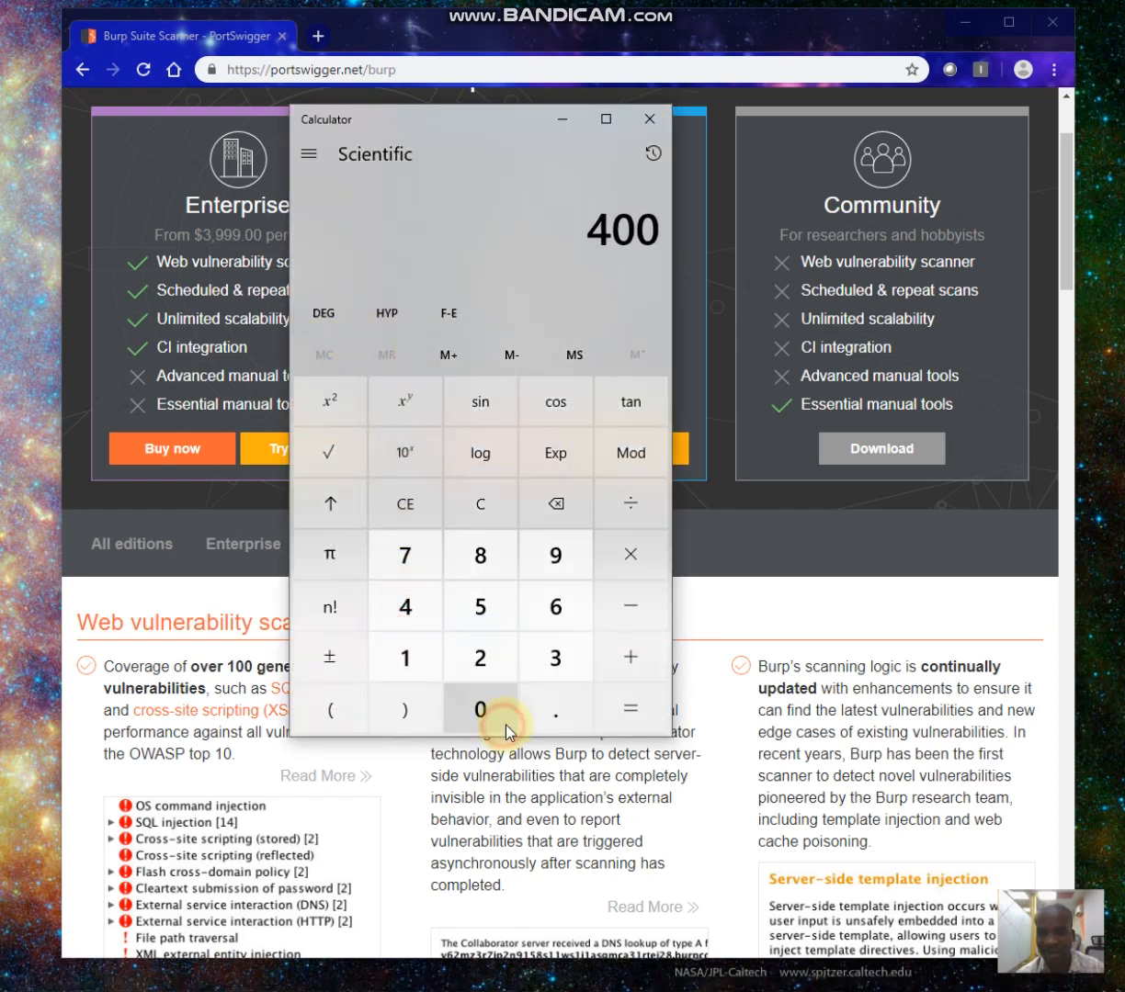
{"action": "left_click", "coordinate": [634, 560]}
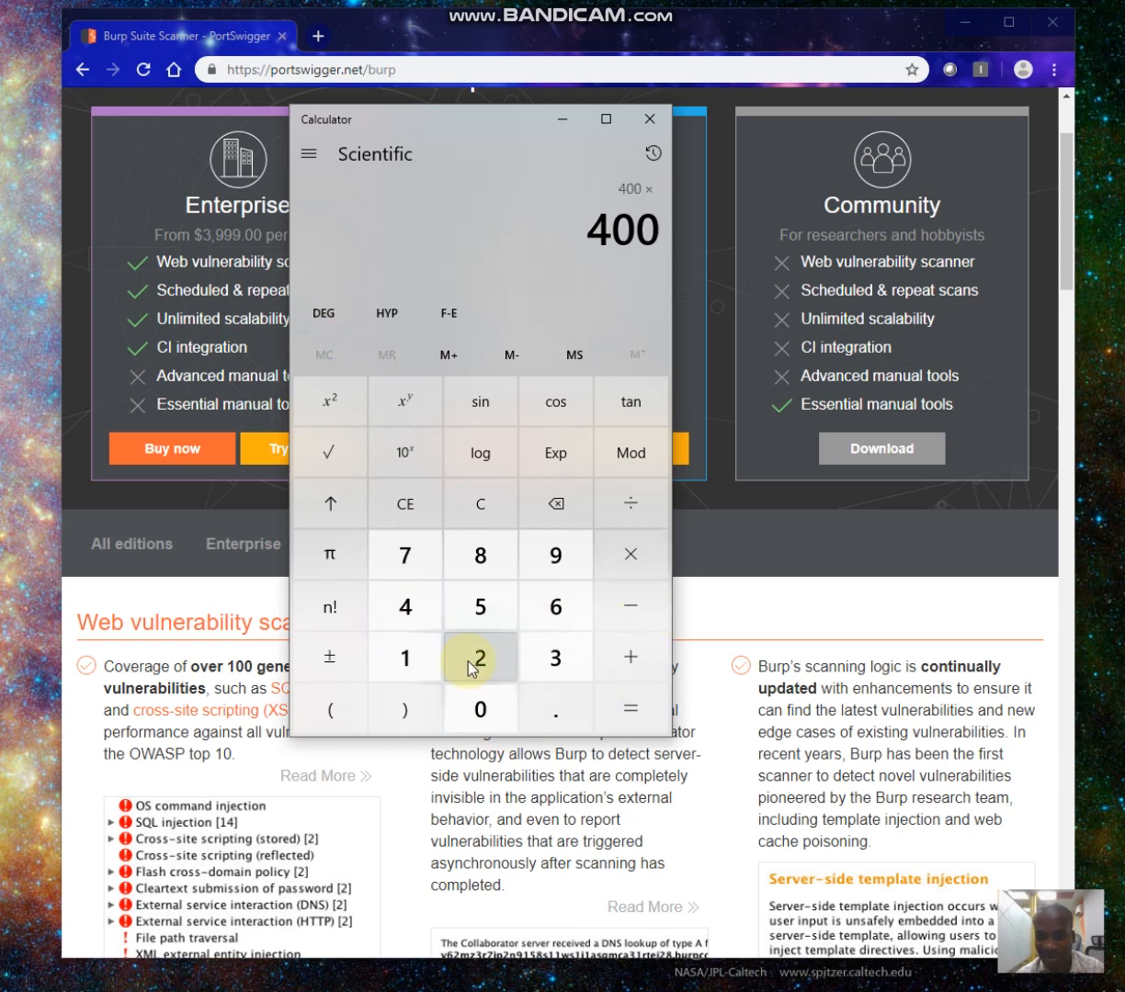
{"action": "left_click", "coordinate": [540, 659]}
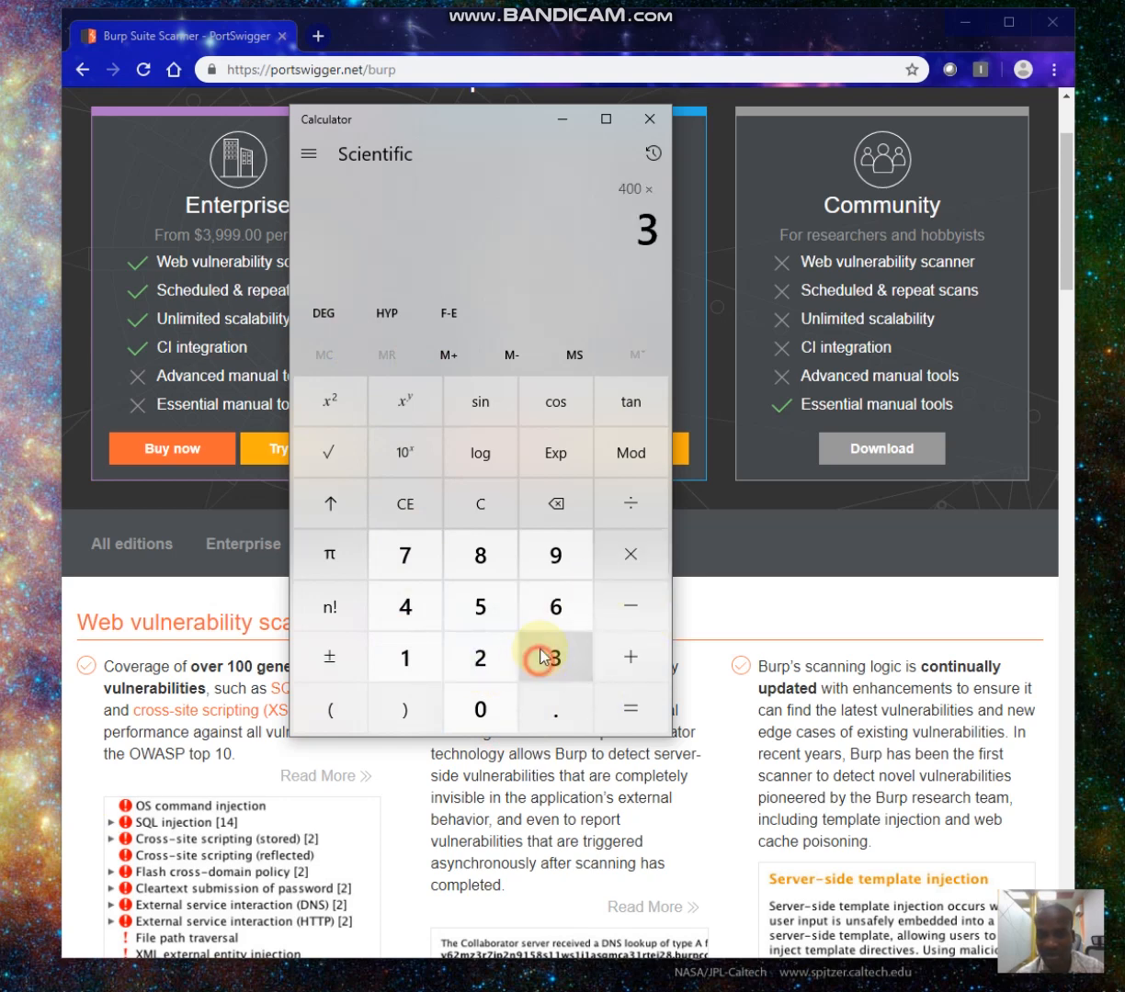
{"action": "left_click", "coordinate": [547, 604]}
{"action": "left_click", "coordinate": [462, 726]}
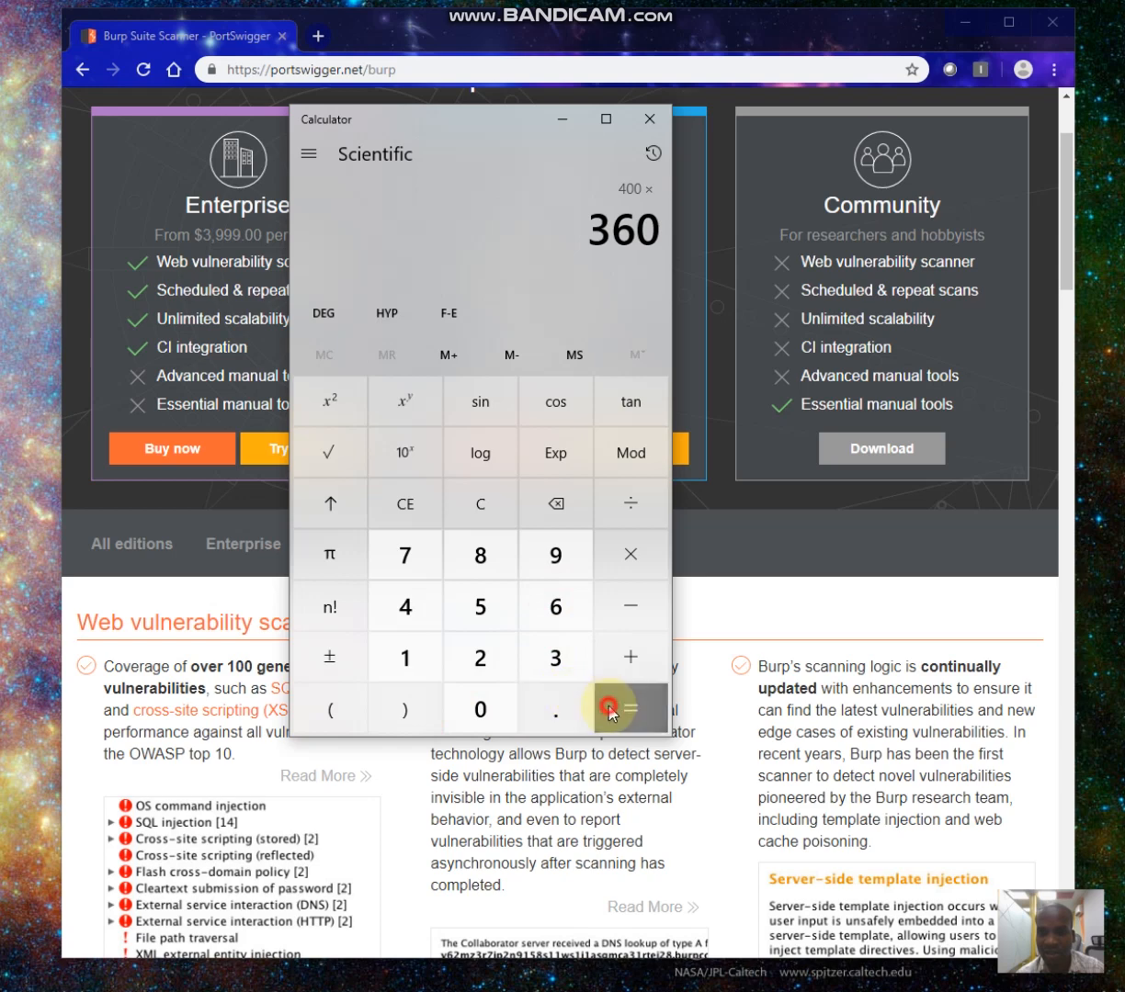
{"action": "left_click", "coordinate": [616, 710]}
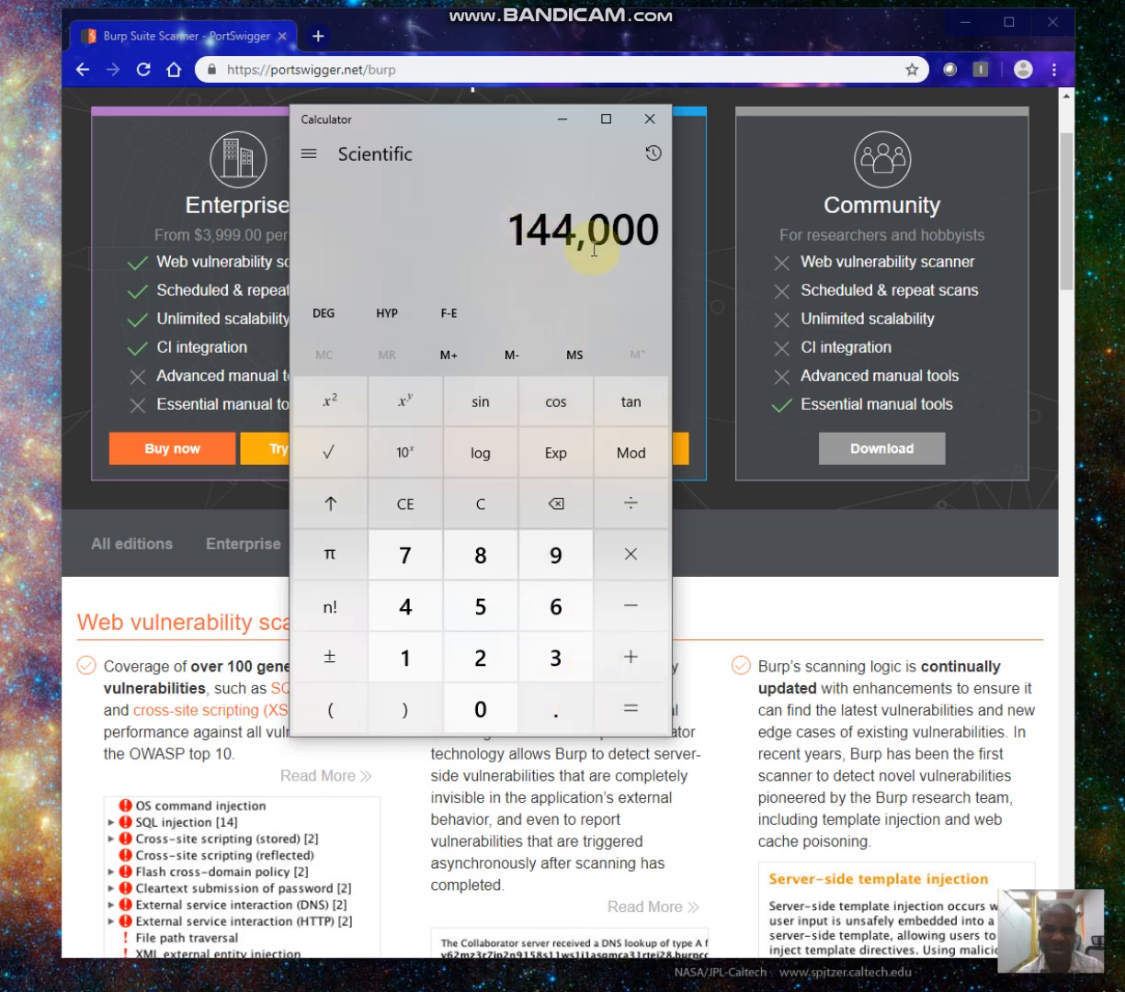
{"action": "left_click", "coordinate": [560, 118]}
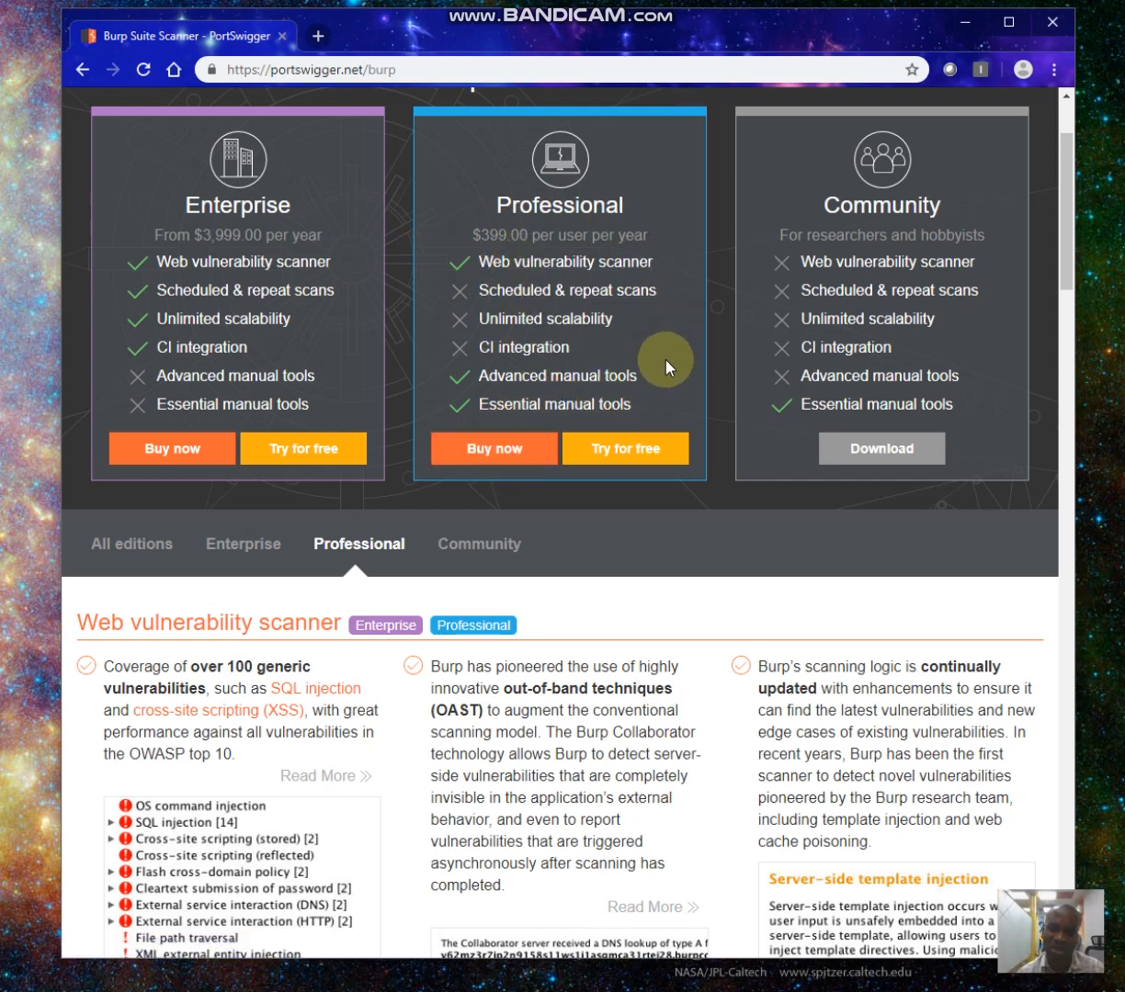
{"action": "scroll", "coordinate": [569, 654], "scroll_direction": "down", "scroll_amount": 2}
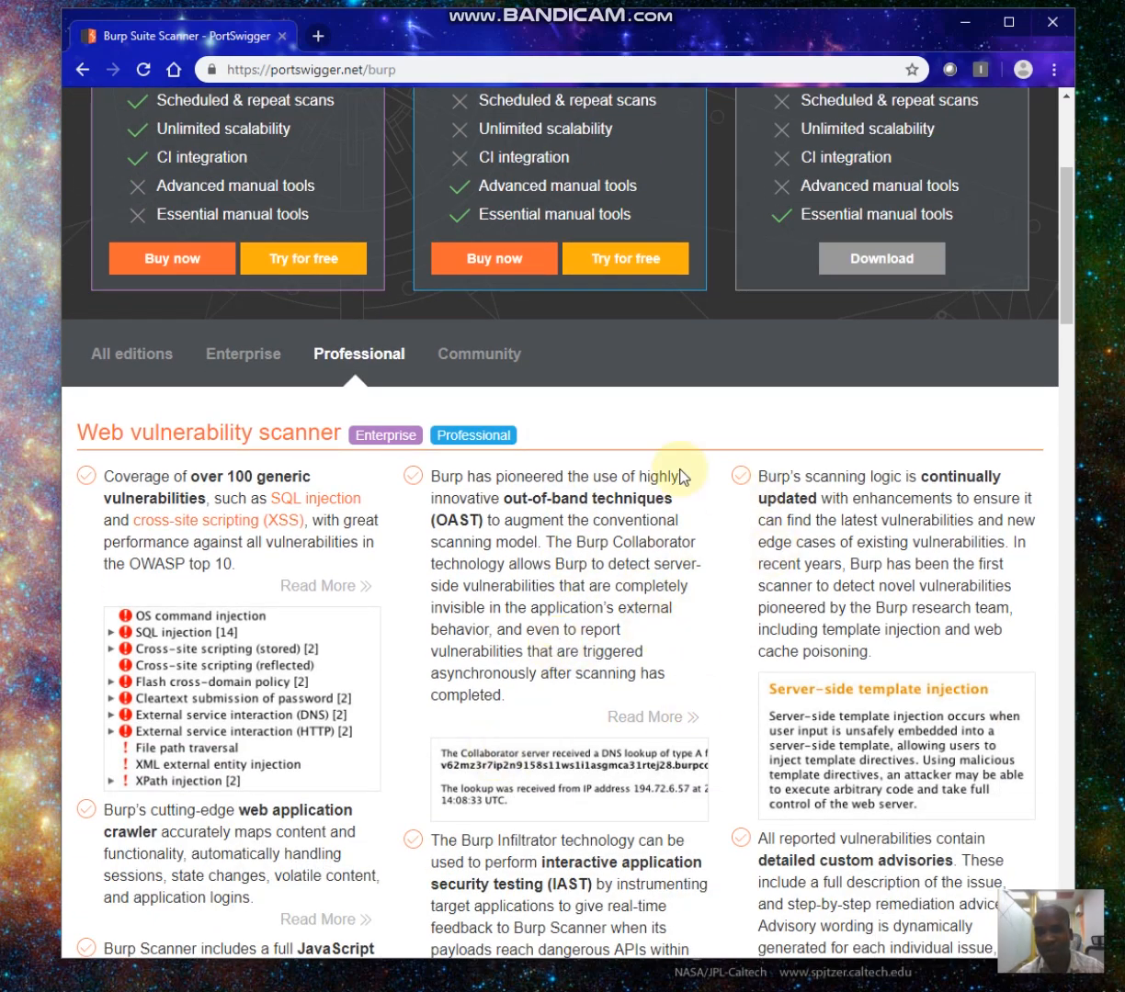
{"action": "scroll", "coordinate": [676, 473], "scroll_direction": "up", "scroll_amount": 2}
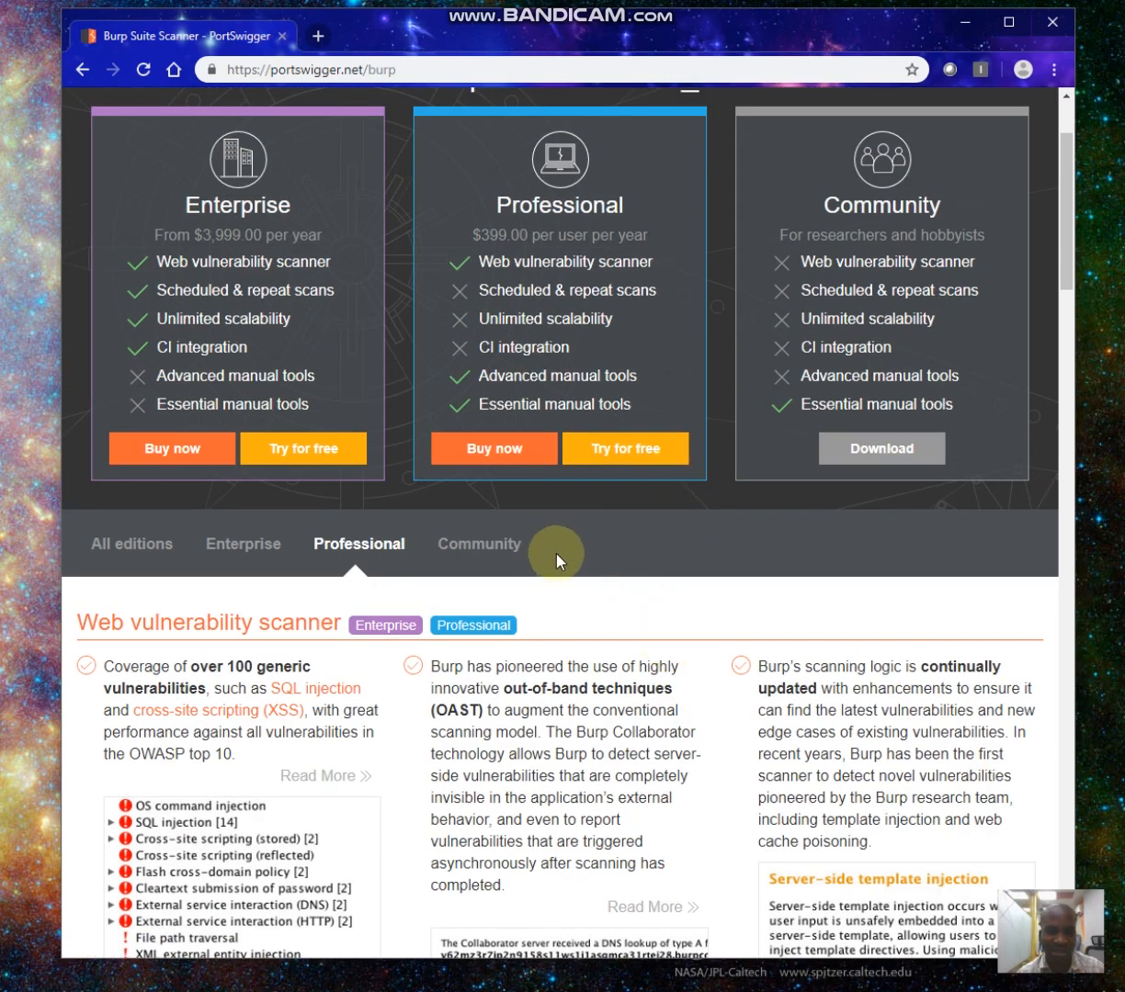